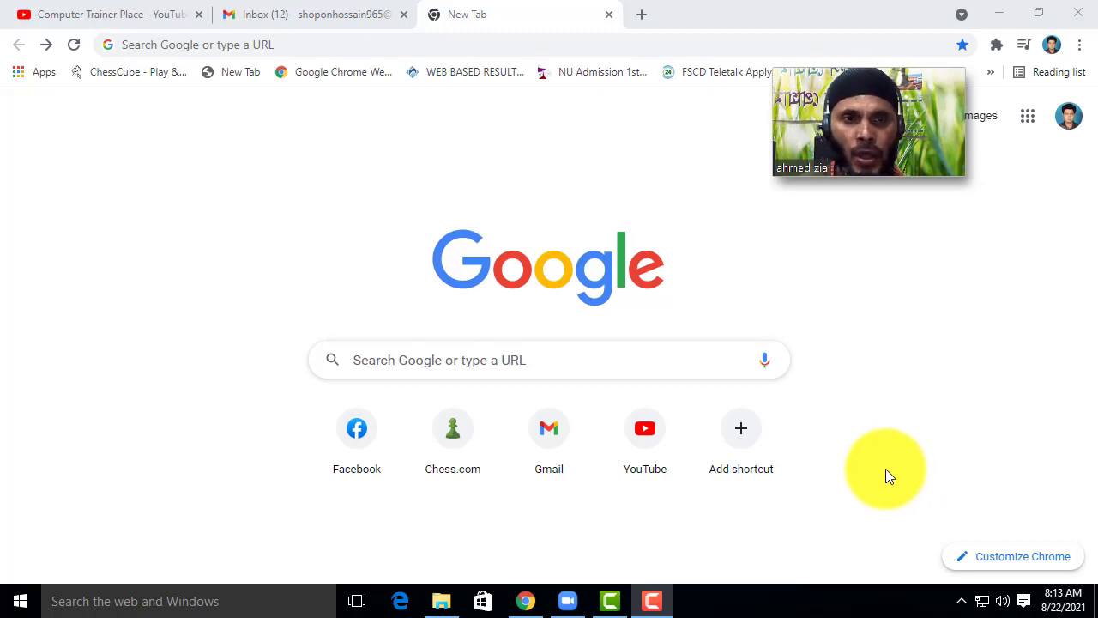
Step: Go to YouTube, open the account's own channel page and start customizing the channel
click(646, 436)
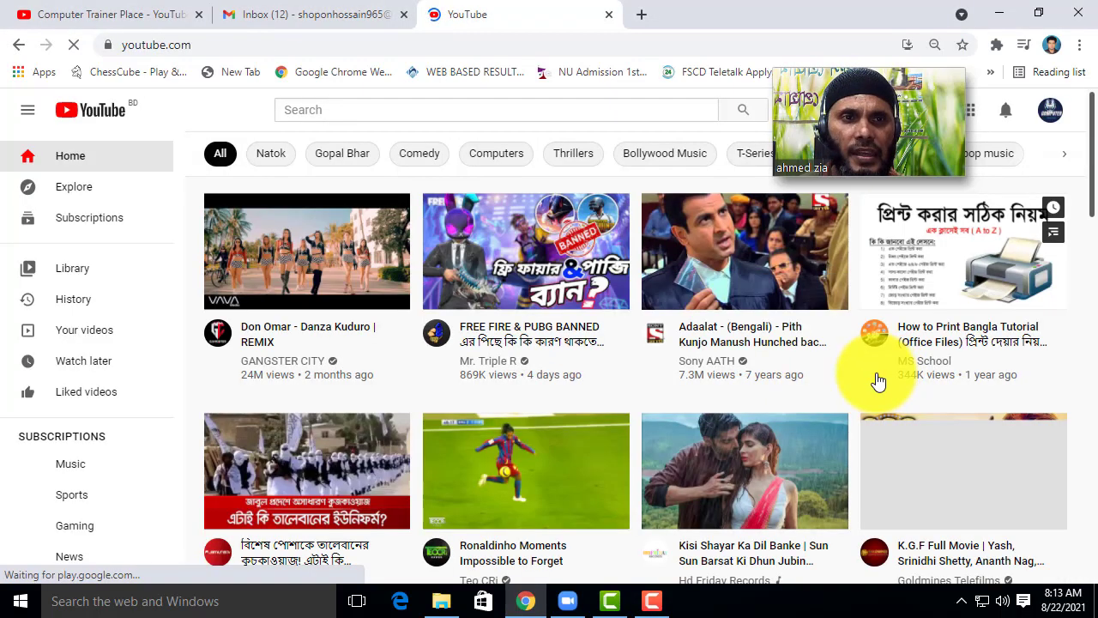
click(1052, 113)
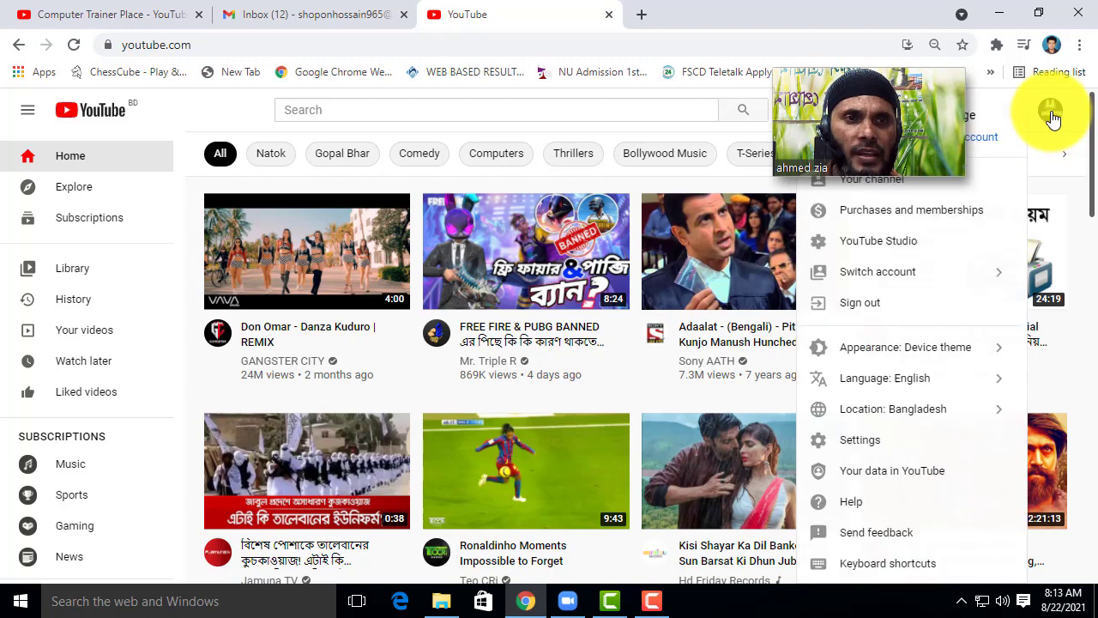
click(888, 184)
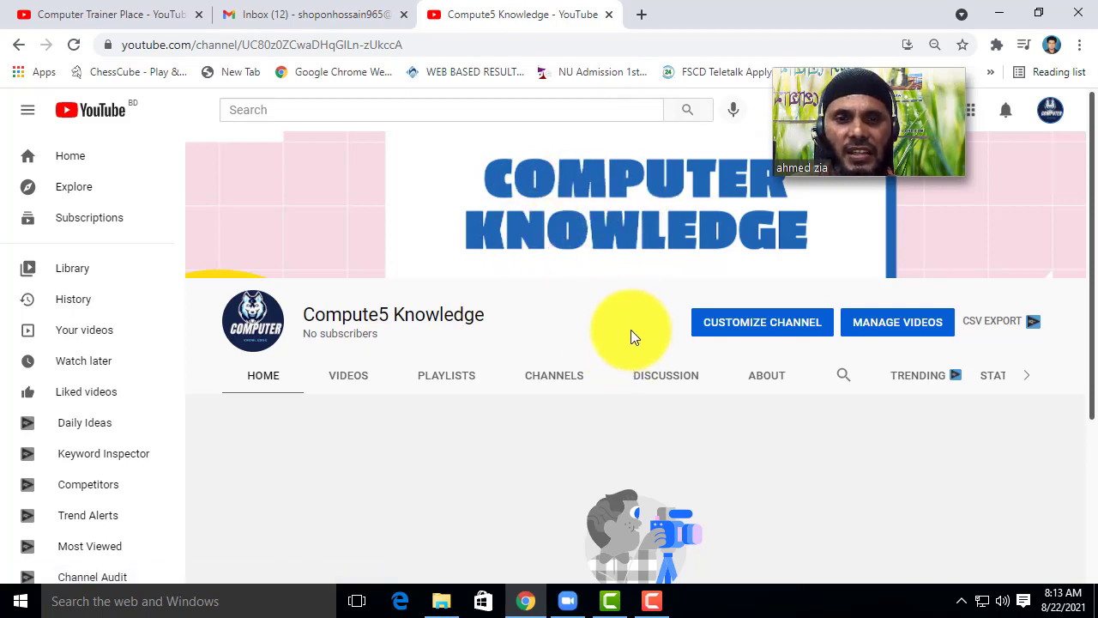
click(760, 324)
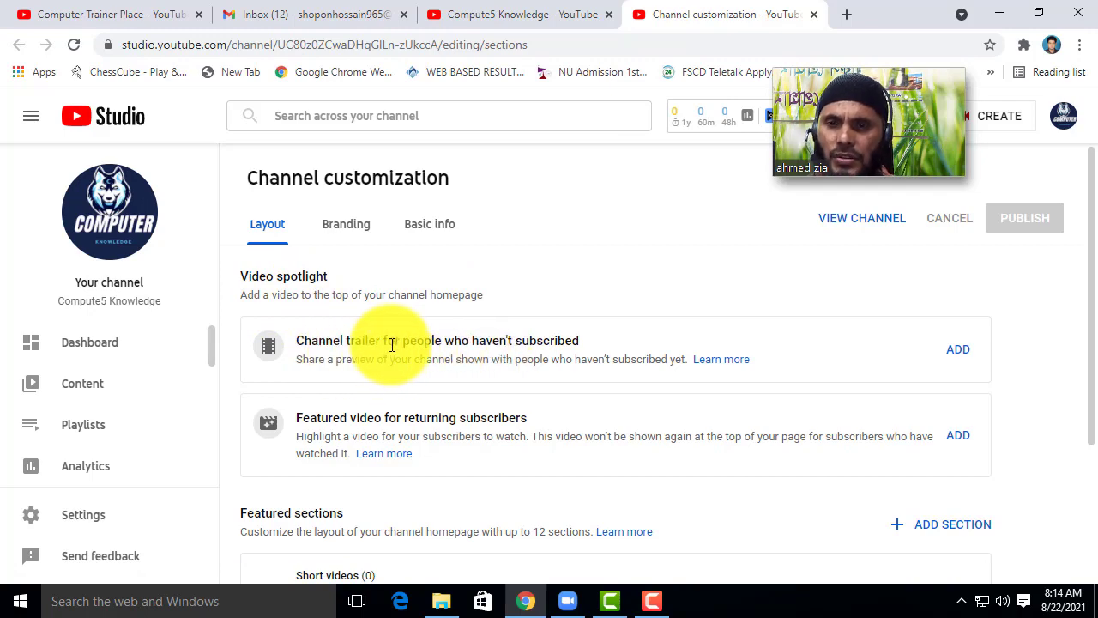
Step: Compare the trailer video on the Computer Trainer Place channel with the video spotlight options in the channel's layout settings
click(105, 12)
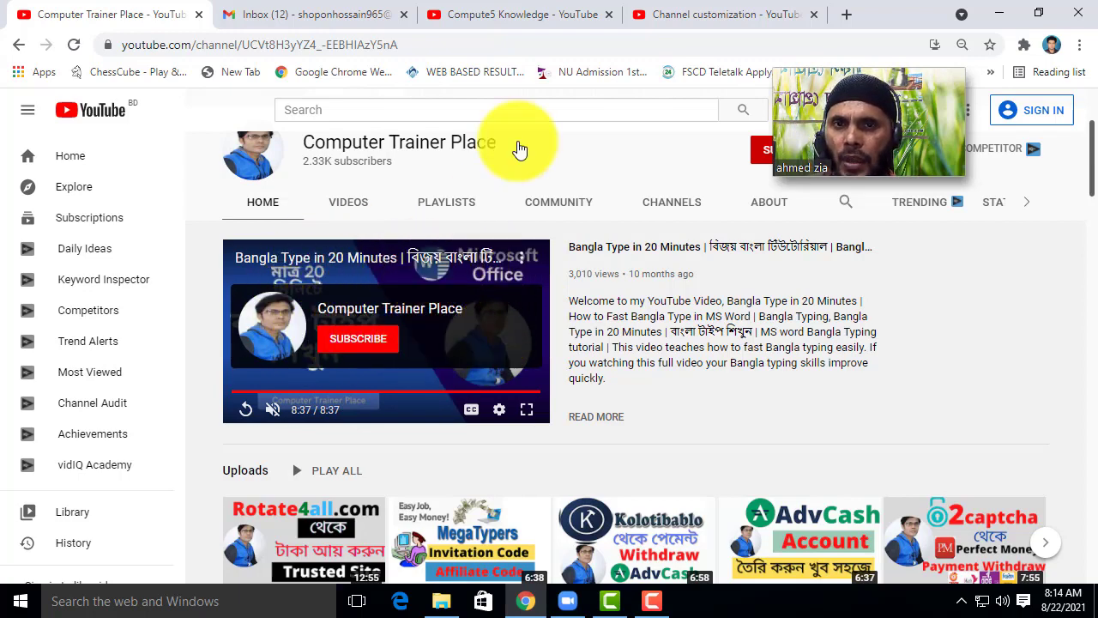
click(678, 14)
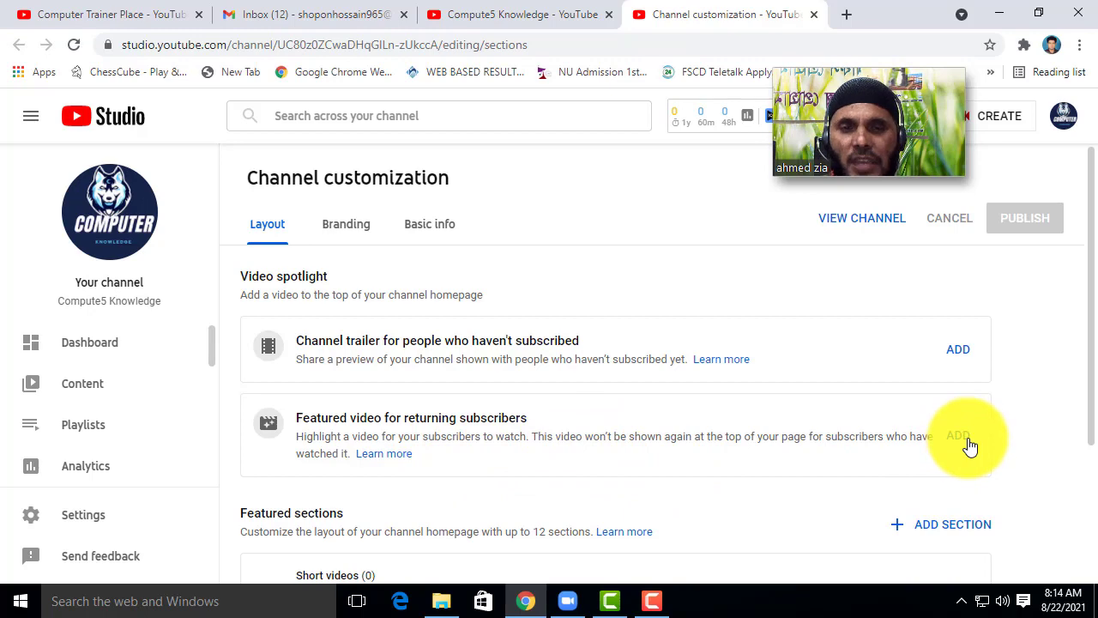
click(142, 19)
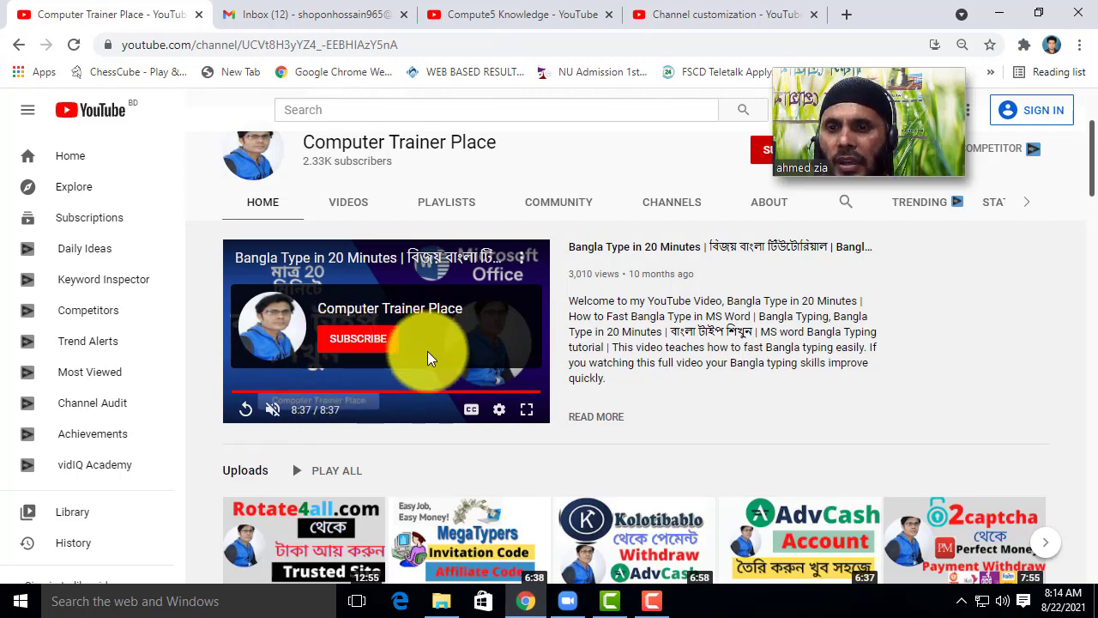
click(708, 15)
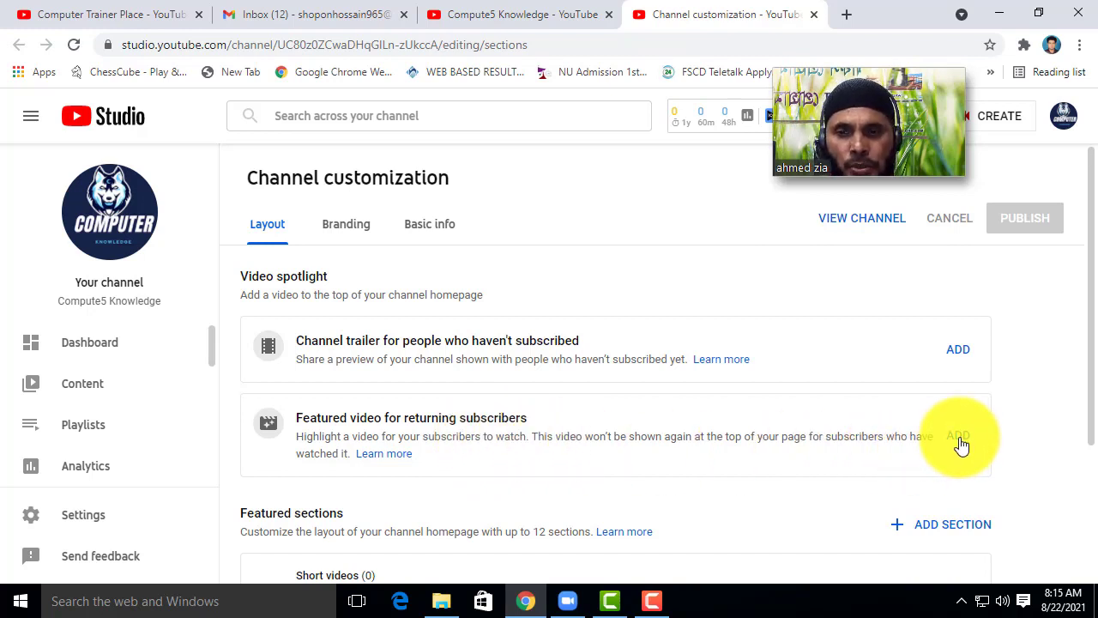
scroll(718, 442, down, 3)
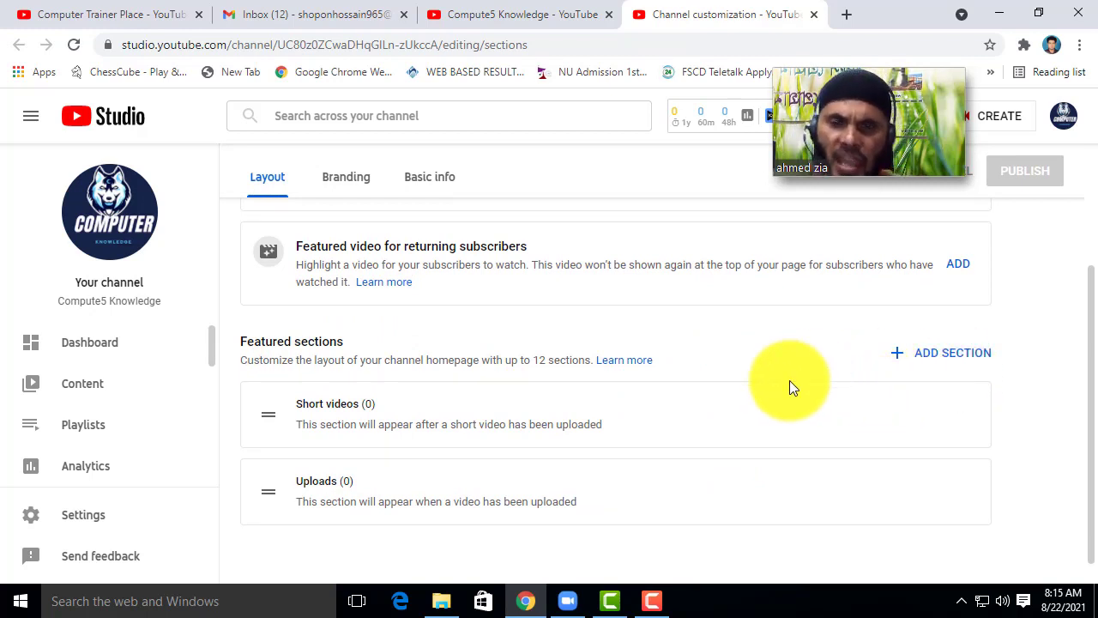
Step: Examine how the Computer Trainer Place home page arranges its video sections, from Uploads through the playlists to Popular uploads and Freelancer
click(150, 23)
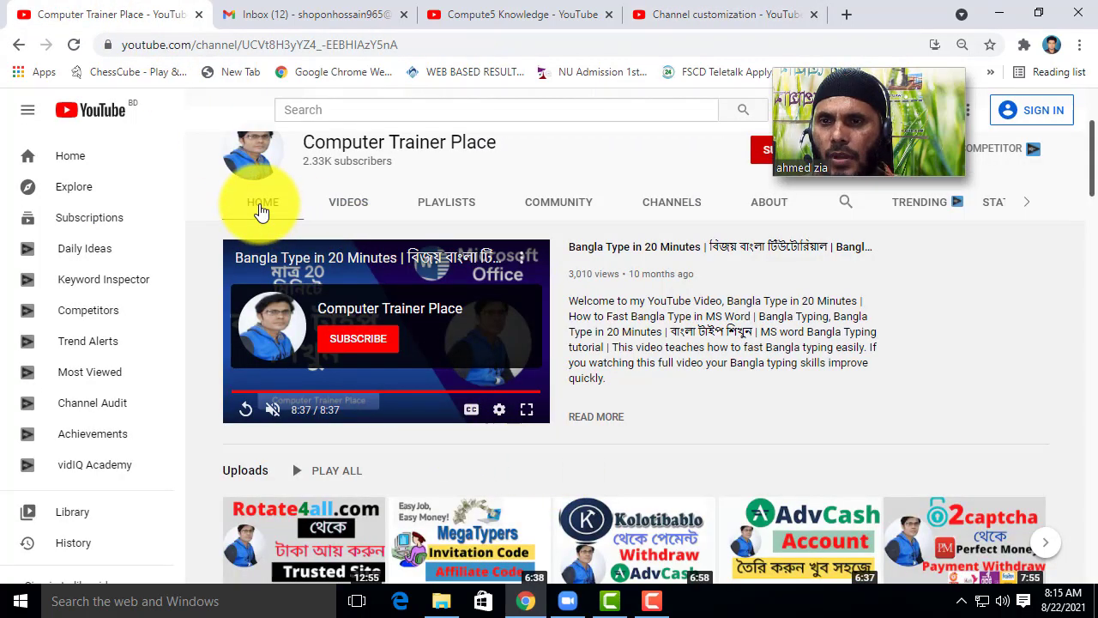
click(262, 212)
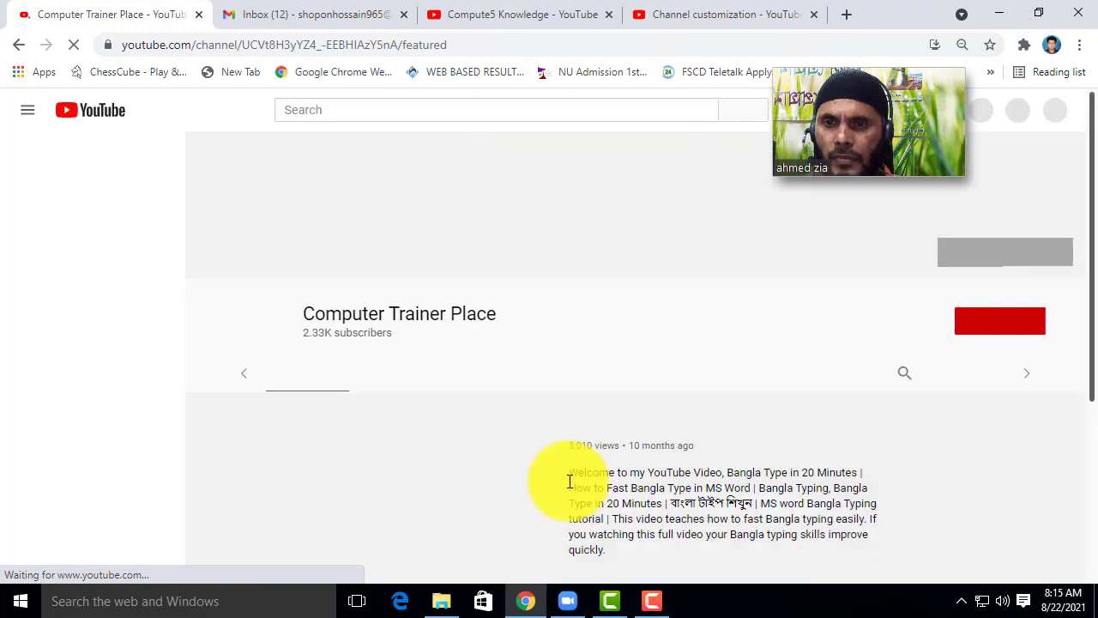
scroll(524, 468, down, 6)
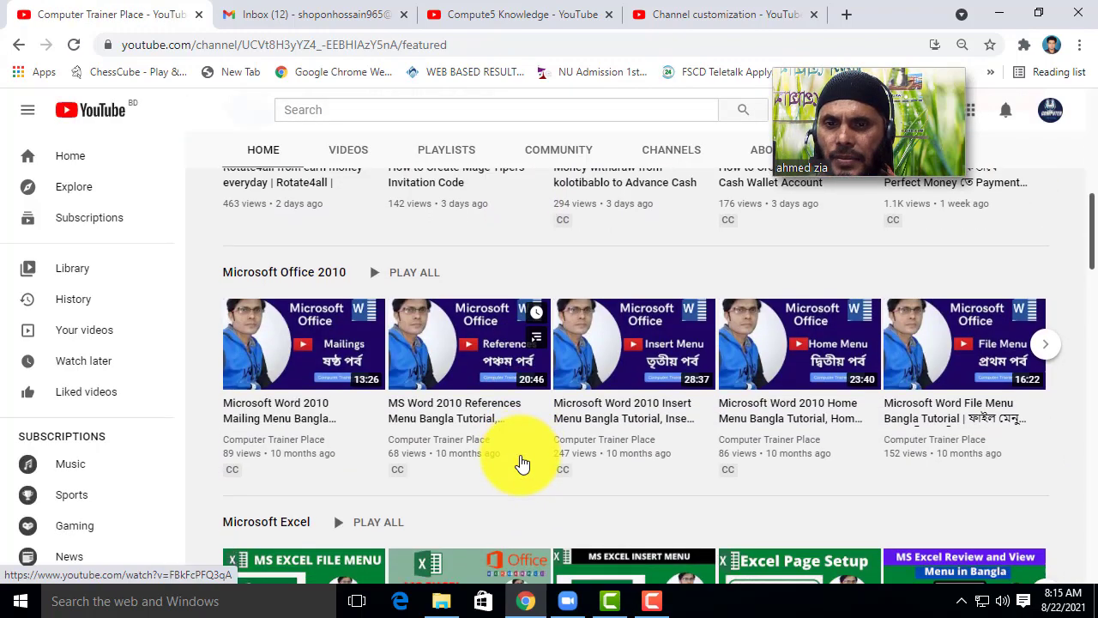
scroll(373, 452, up, 5)
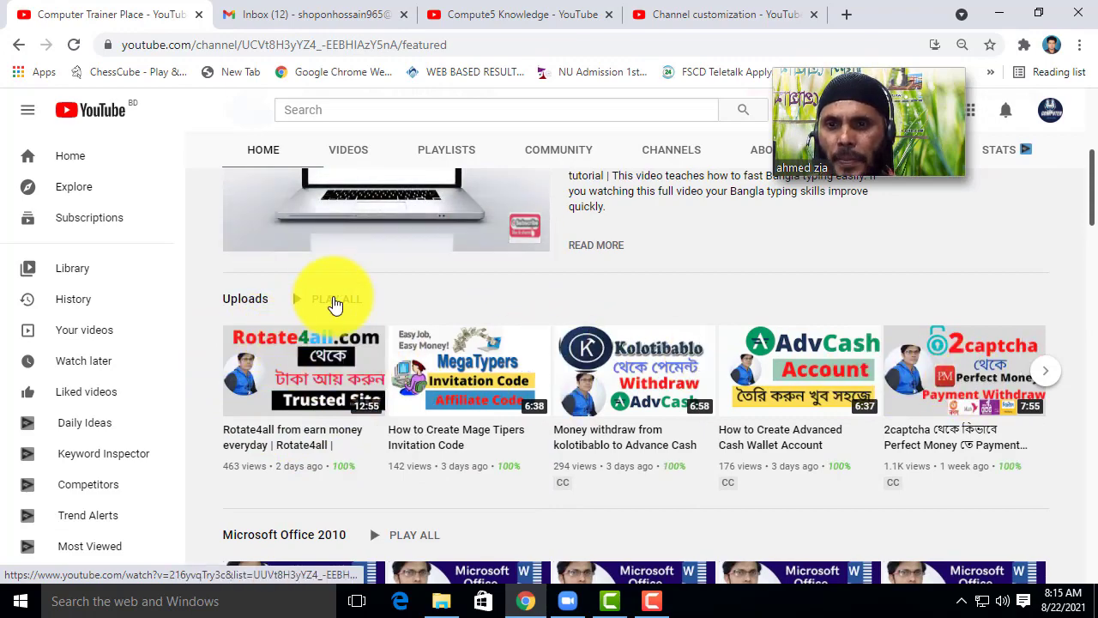
scroll(348, 355, down, 3)
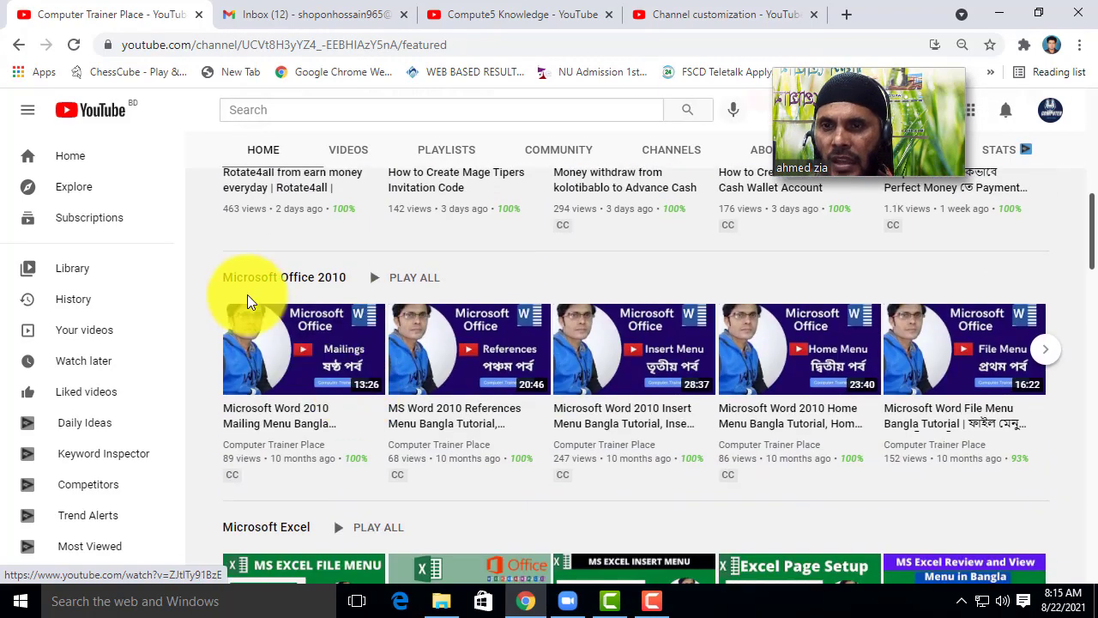
scroll(387, 412, down, 2)
scroll(358, 386, down, 3)
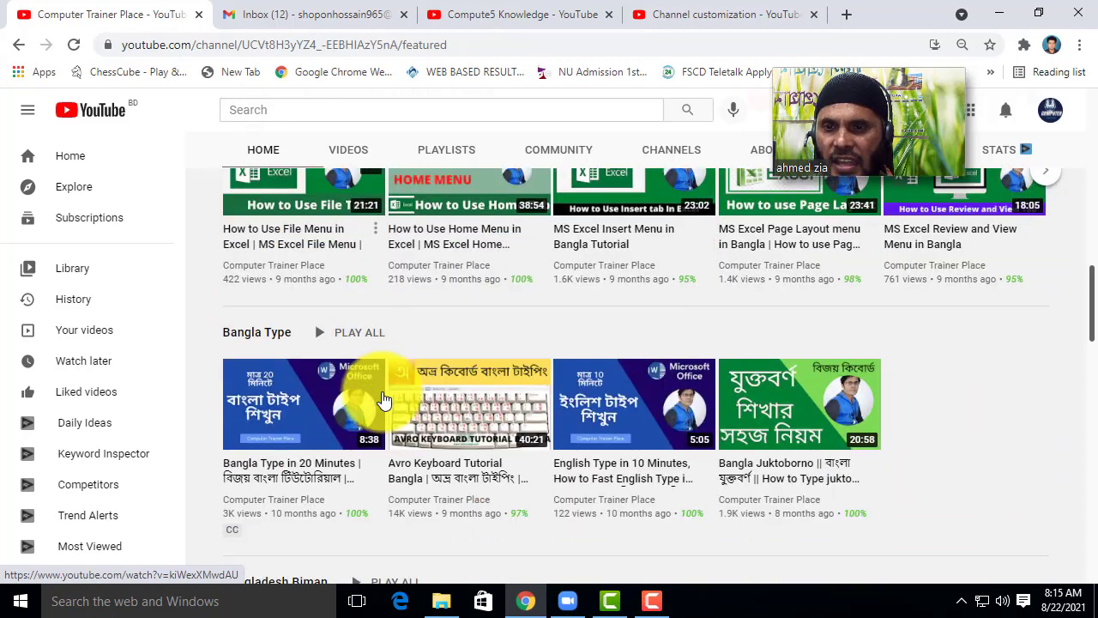
scroll(309, 370, down, 4)
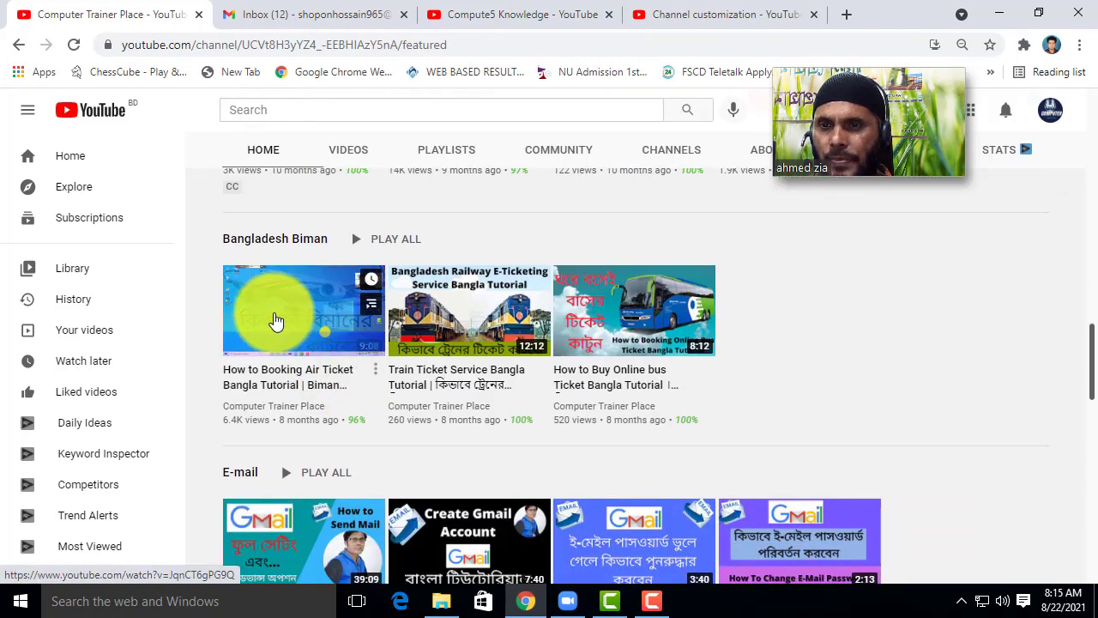
scroll(338, 358, down, 6)
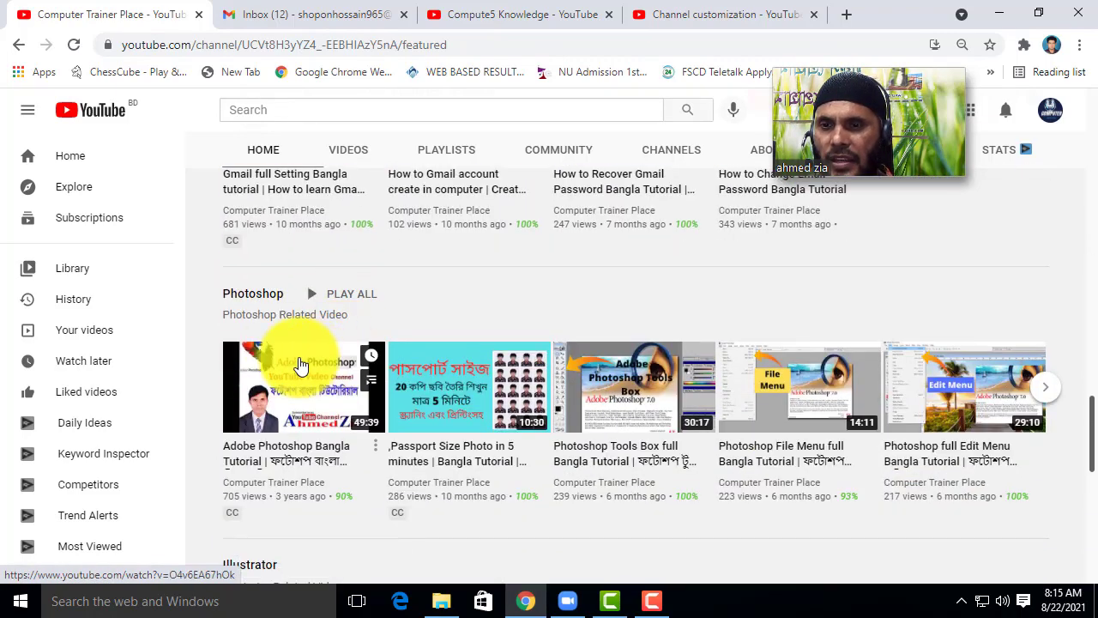
scroll(369, 360, down, 6)
scroll(361, 361, up, 2)
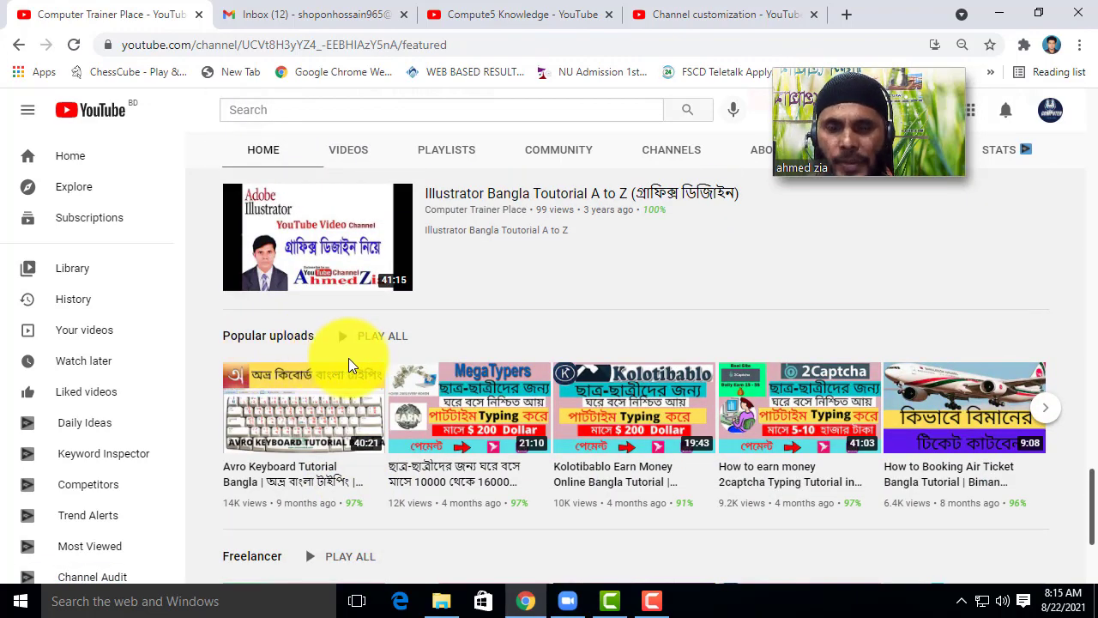
scroll(348, 358, down, 2)
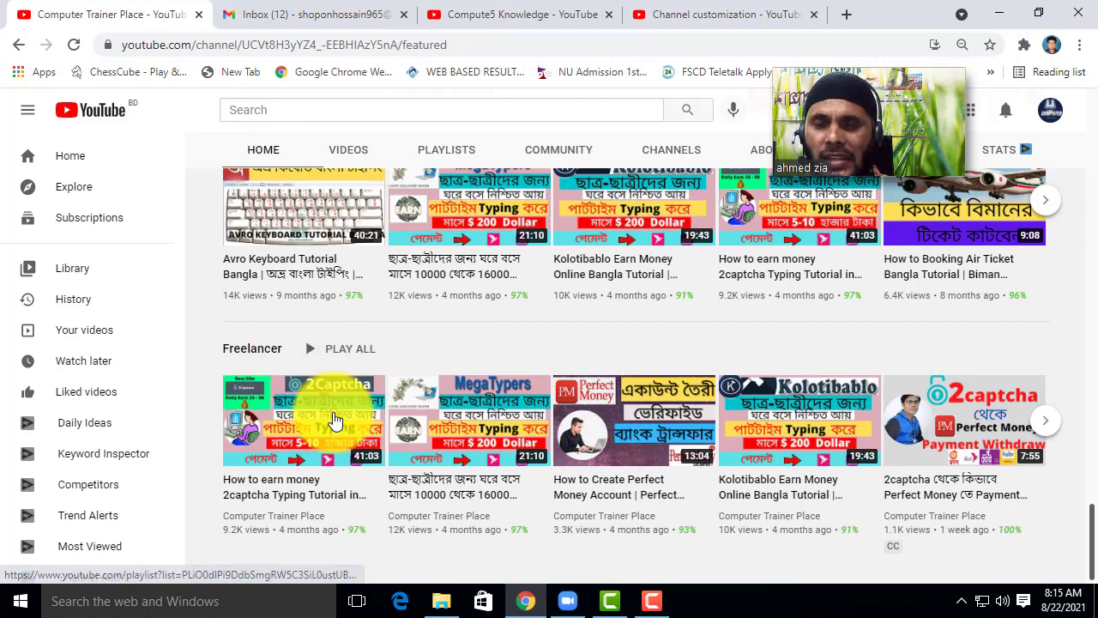
scroll(406, 427, up, 2)
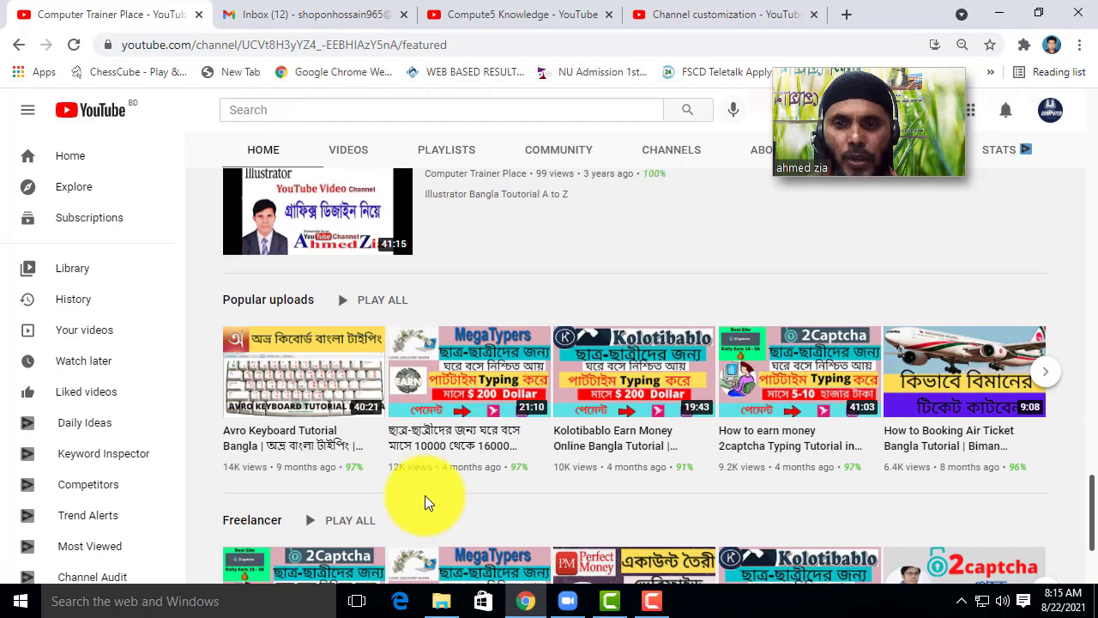
scroll(425, 495, down, 1)
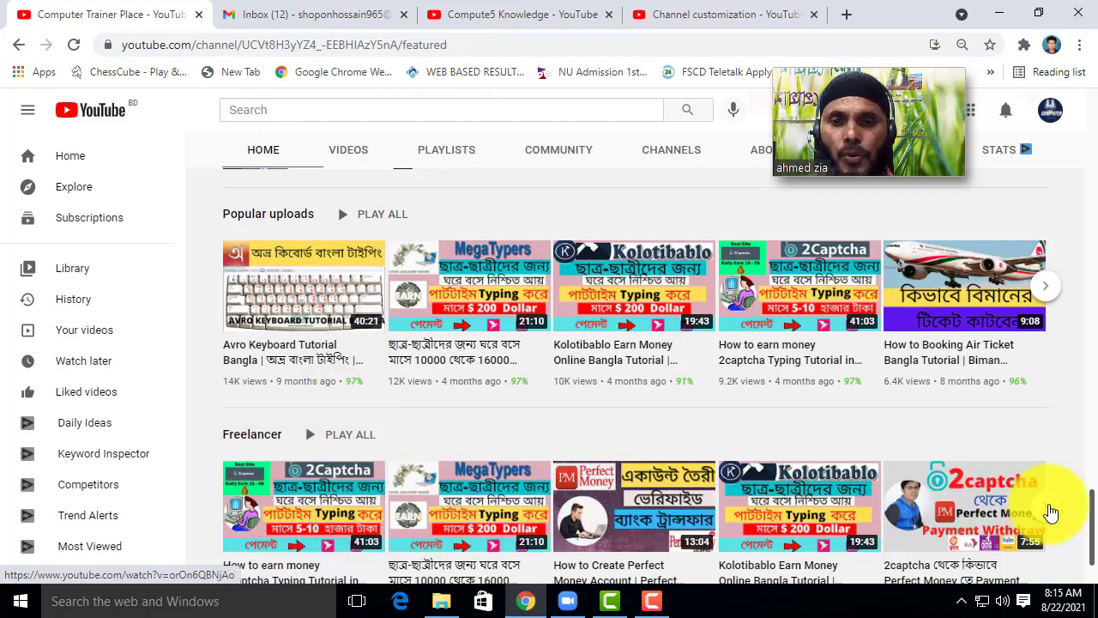
Step: Add a Popular uploads section to the featured sections of the channel layout
click(665, 10)
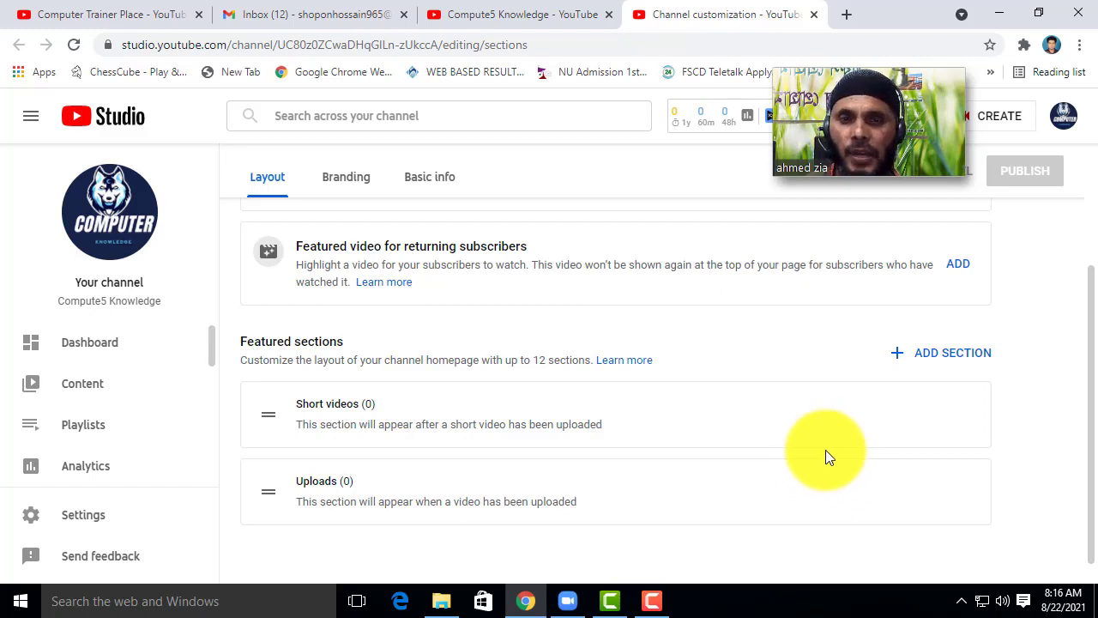
click(940, 364)
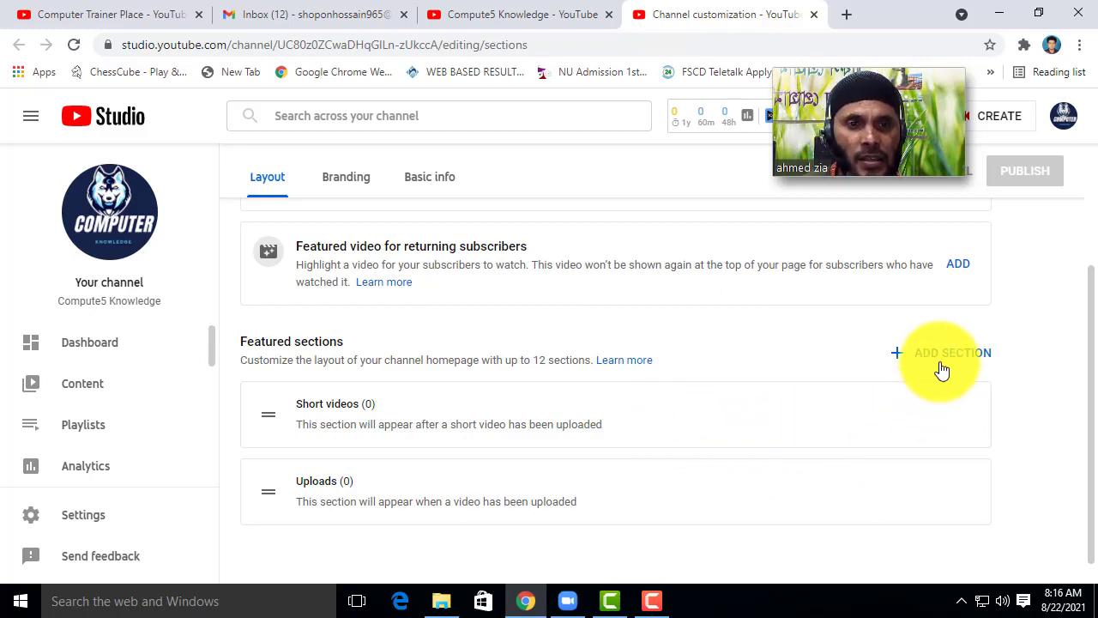
click(944, 367)
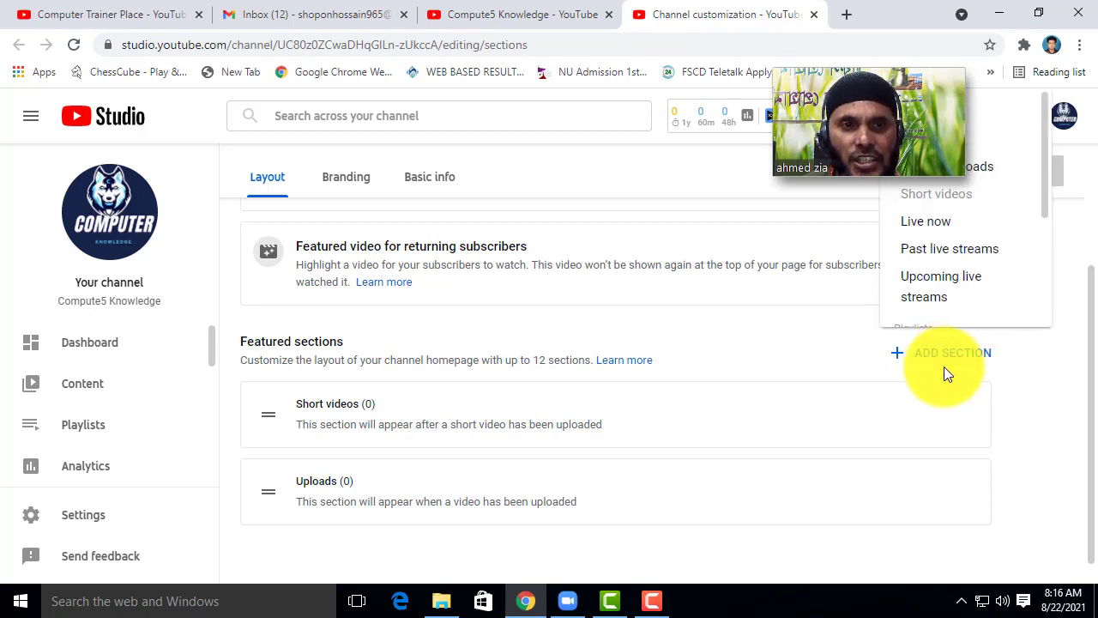
drag(932, 98, 815, 56)
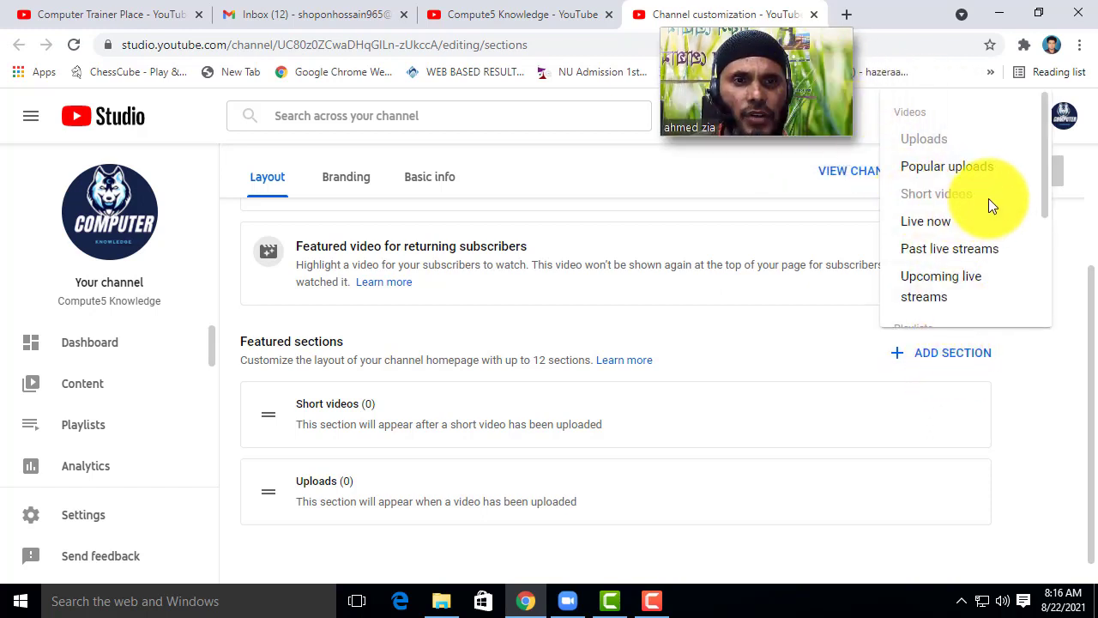
click(951, 172)
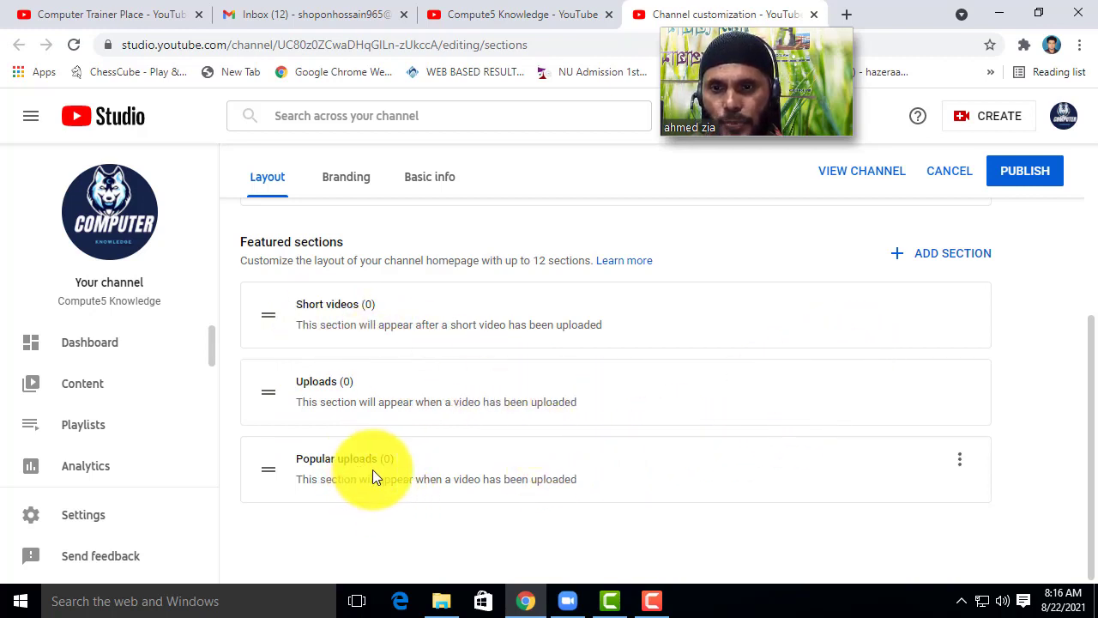
Step: Check the options of the Popular uploads section and the section types available to add, making no change
click(962, 463)
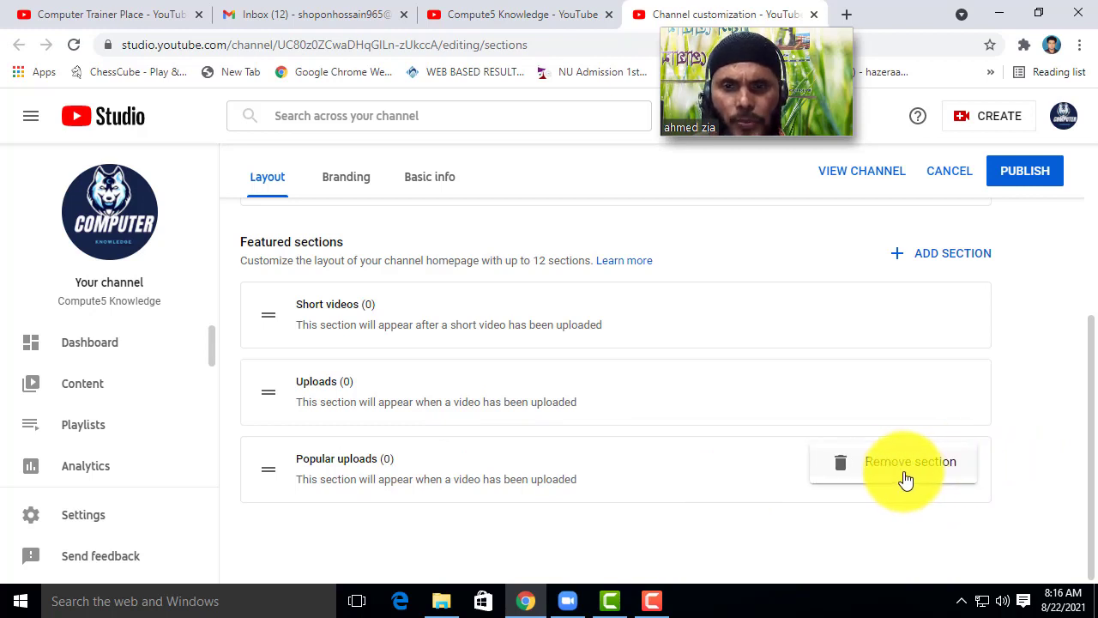
click(269, 468)
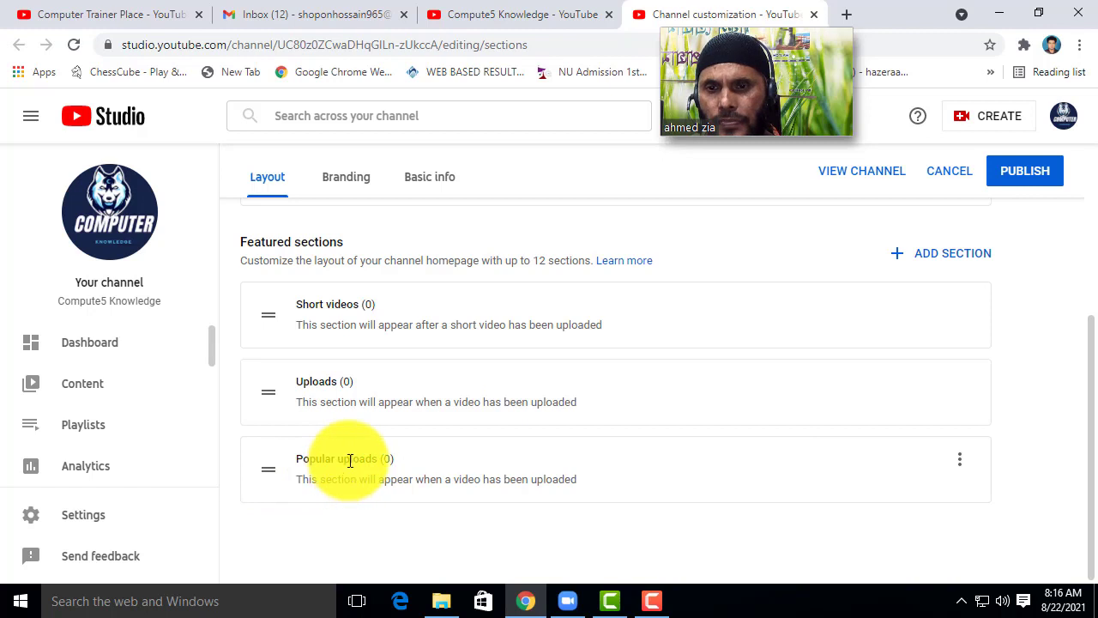
click(959, 263)
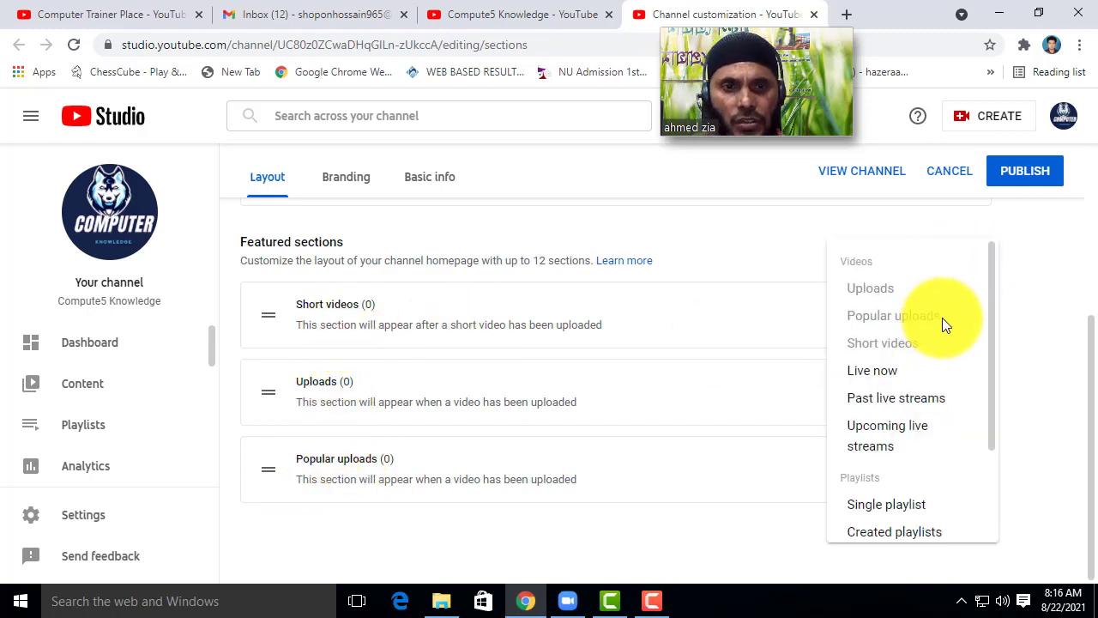
click(350, 519)
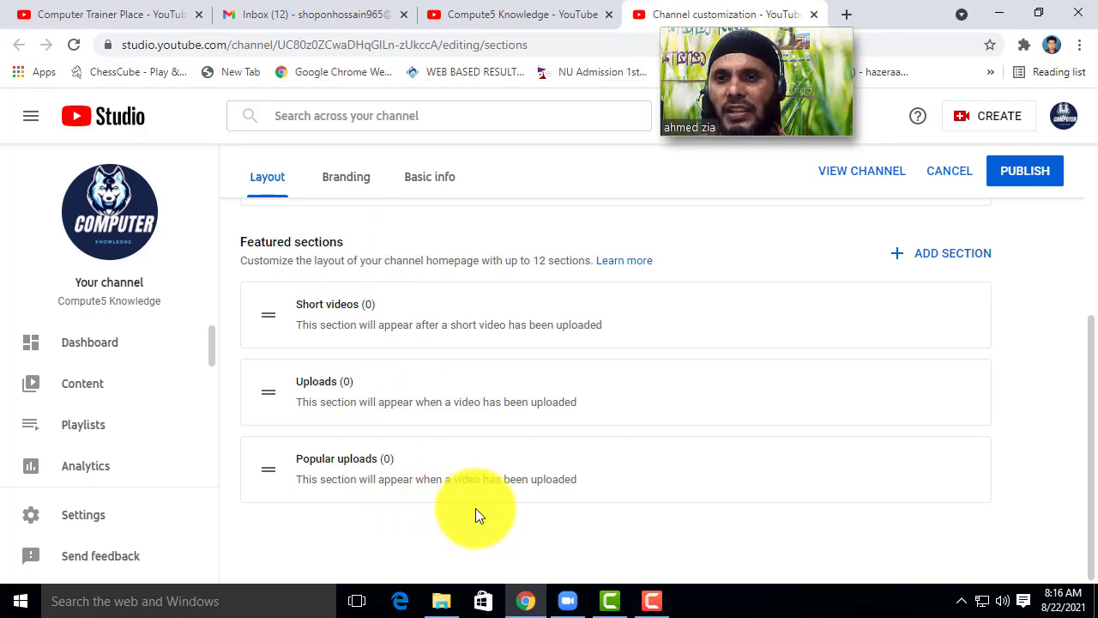
Step: Browse the Freelancer section's videos on the Computer Trainer Place home page and return to the layout settings' video spotlight
click(134, 16)
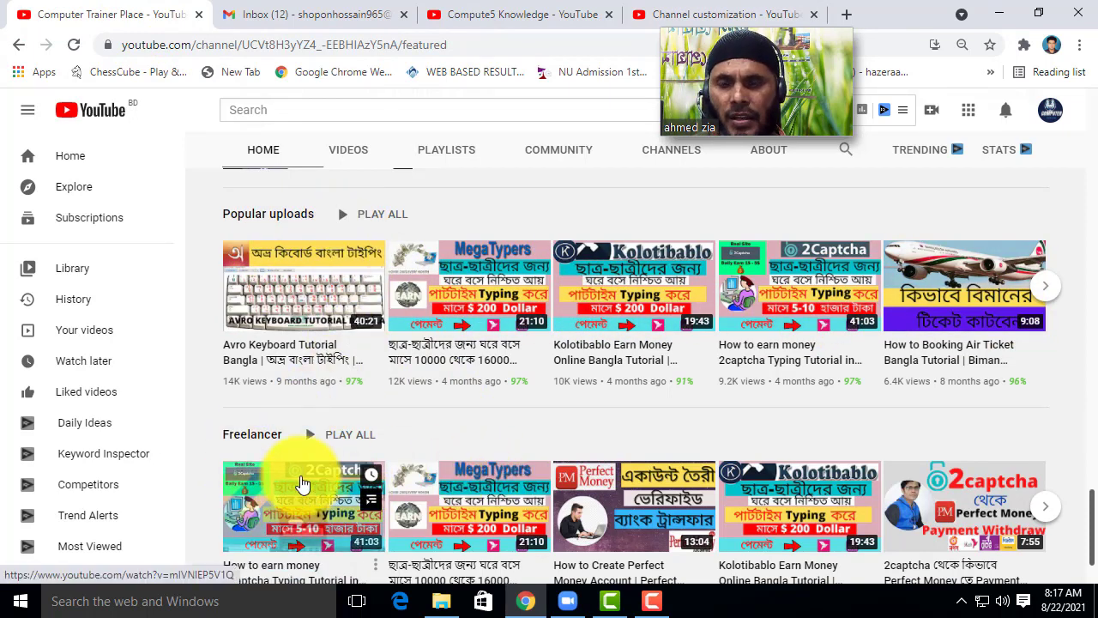
click(1046, 508)
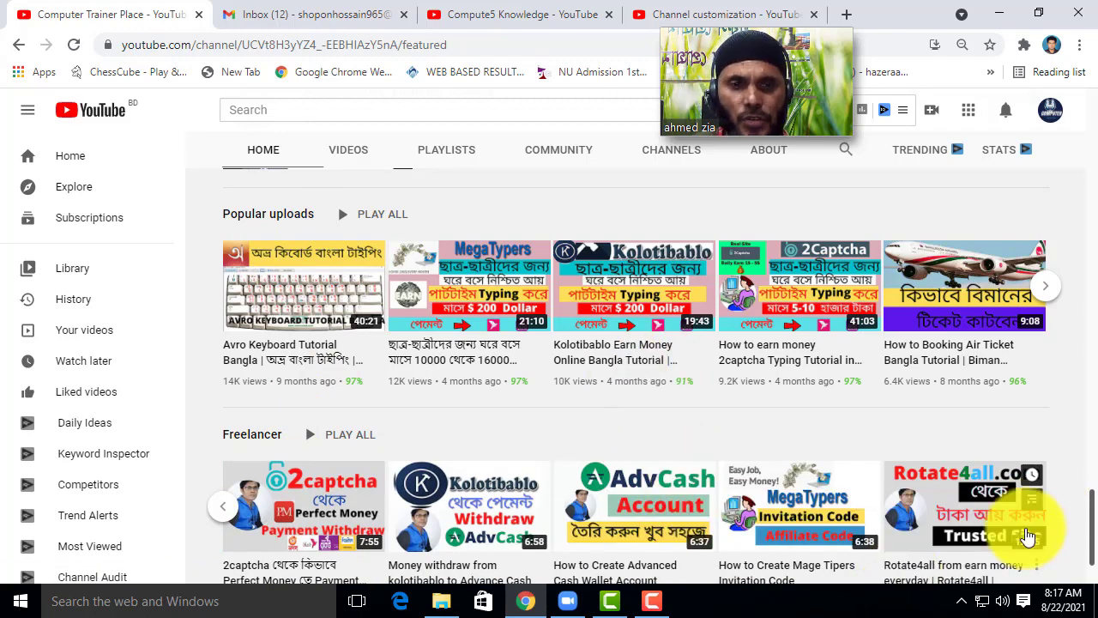
click(221, 508)
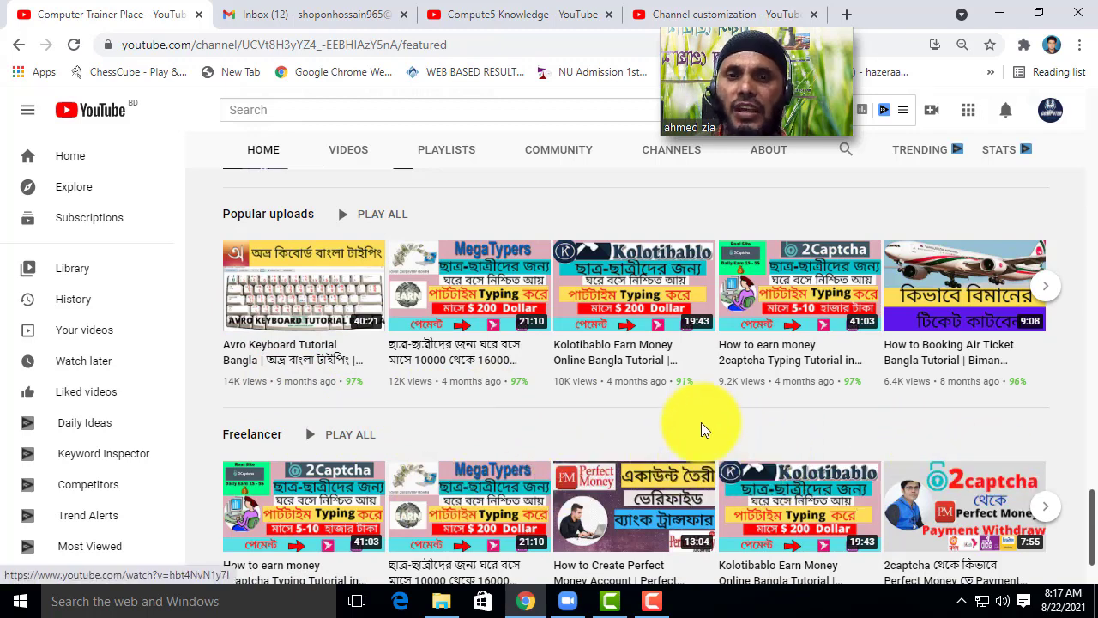
click(719, 16)
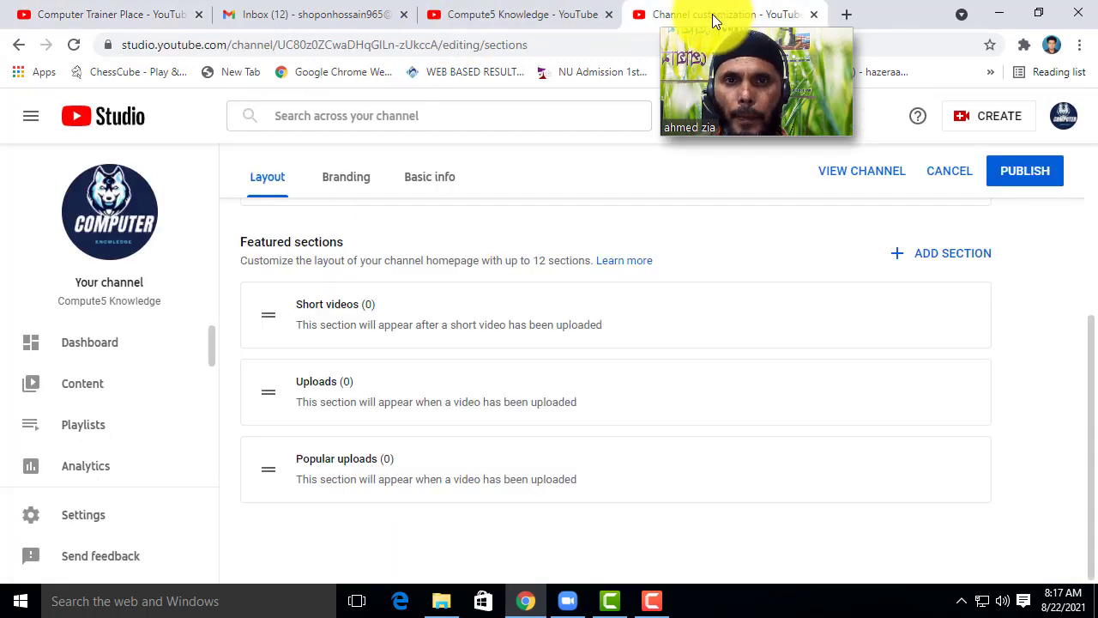
scroll(502, 458, up, 3)
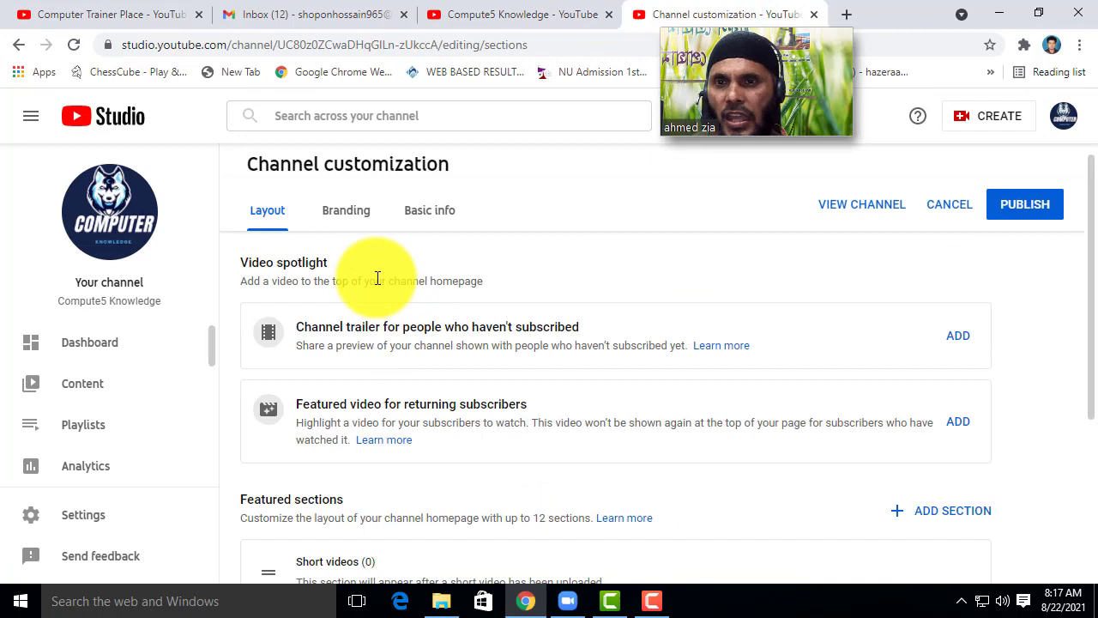
Step: Compare the profile picture and banner image in the branding settings with those on the Computer Trainer Place channel page
click(353, 222)
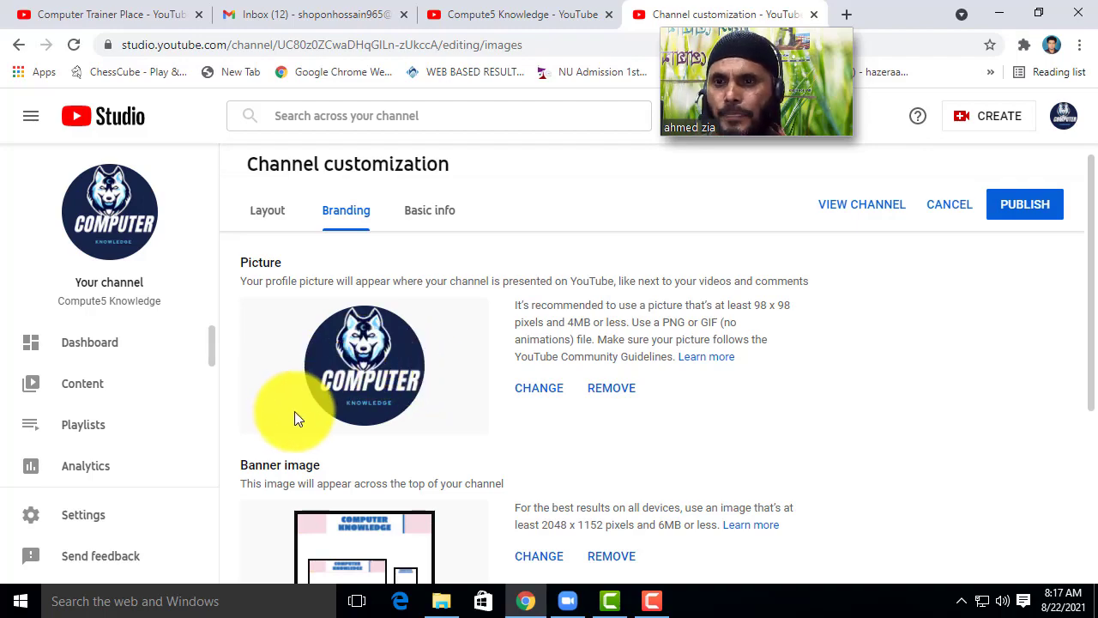
click(112, 15)
scroll(399, 335, up, 9)
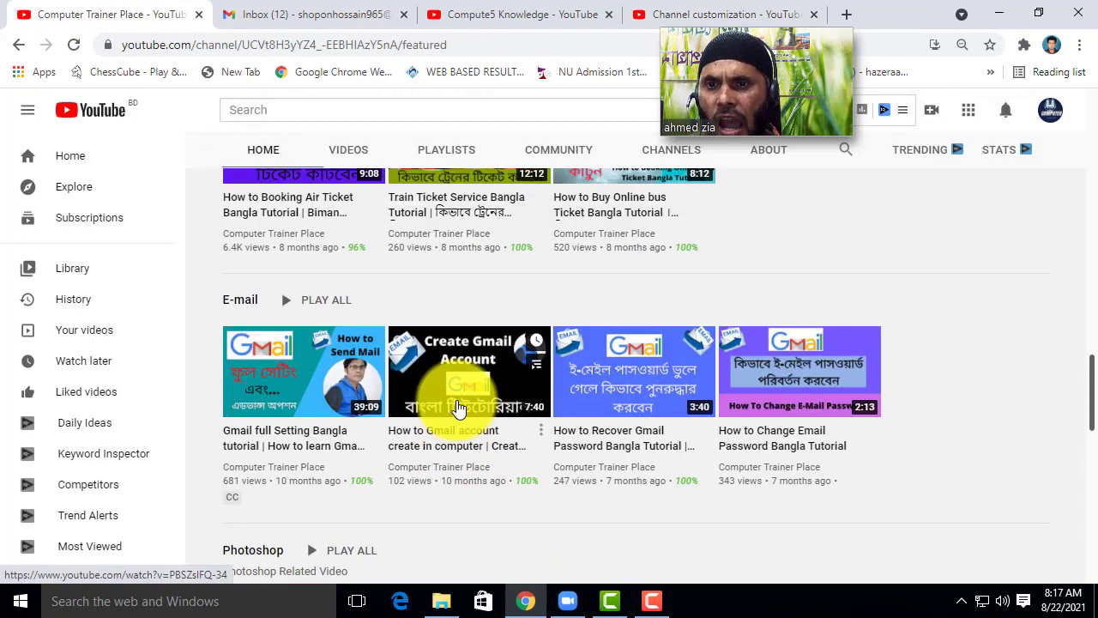
scroll(459, 407, up, 10)
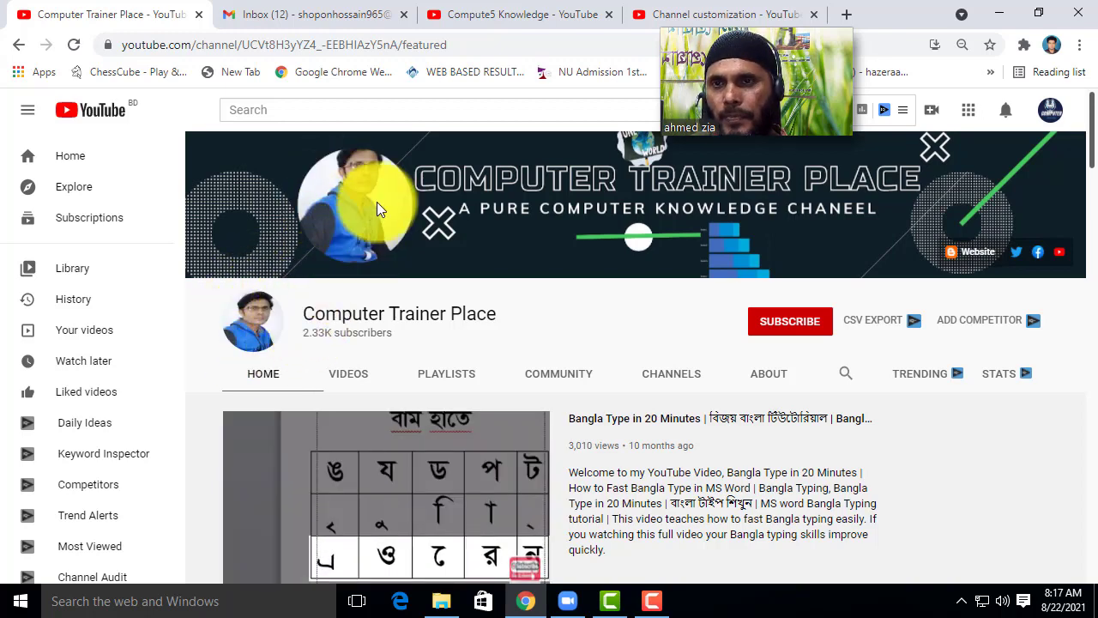
click(654, 12)
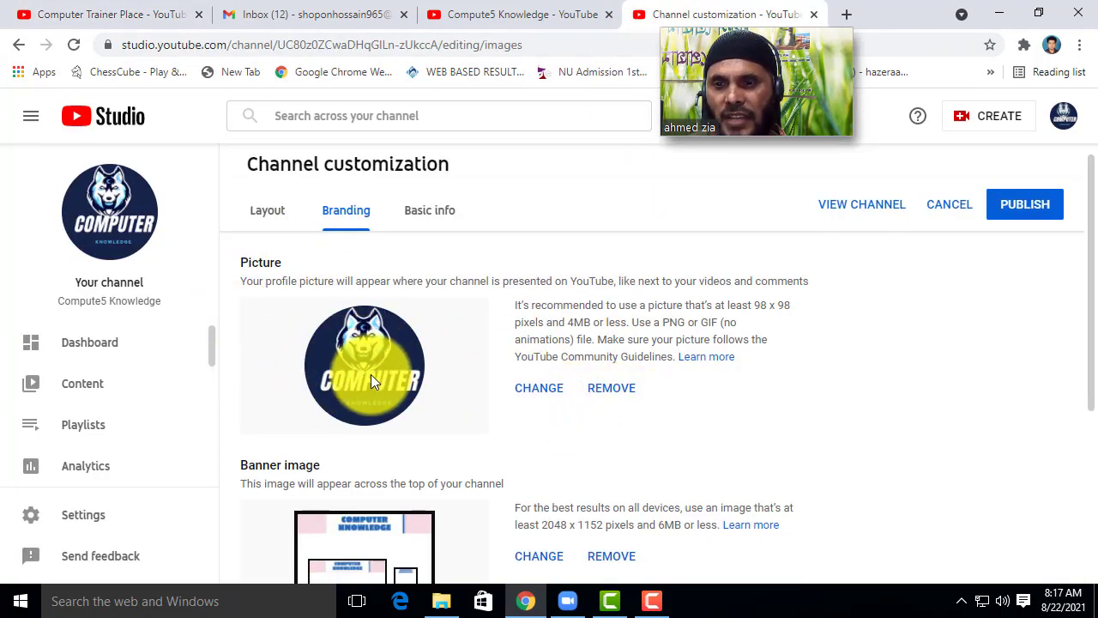
scroll(370, 373, down, 2)
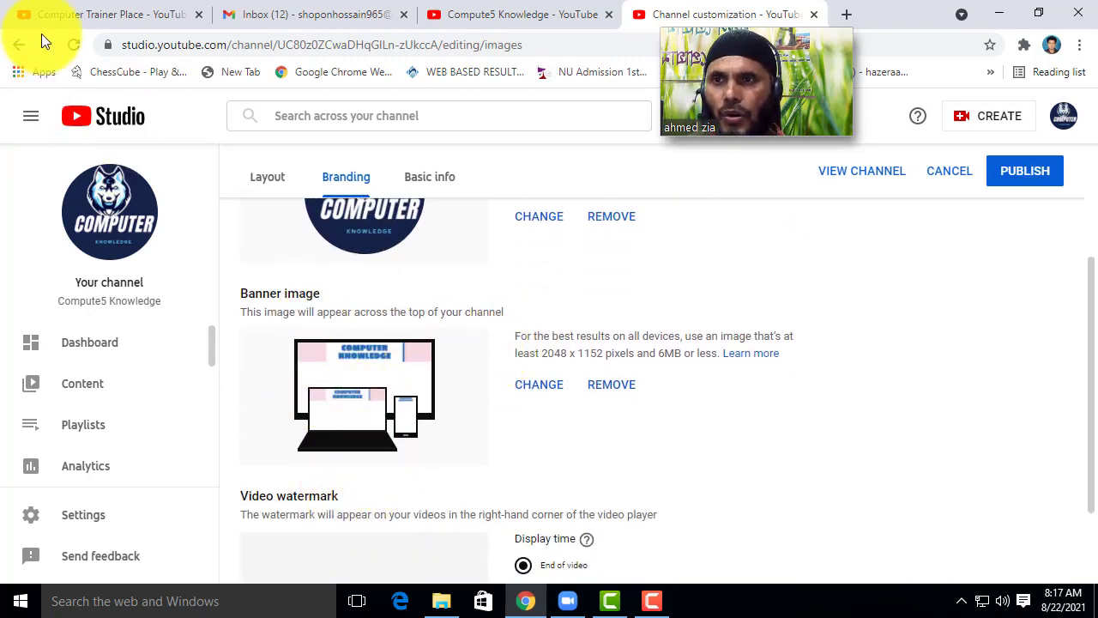
click(83, 17)
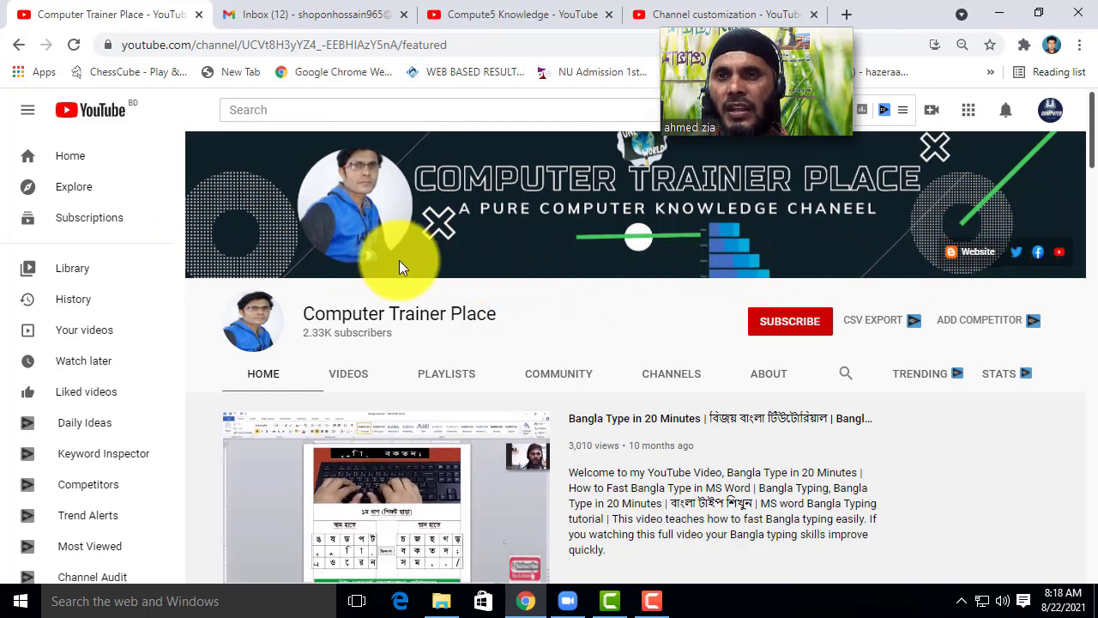
click(668, 14)
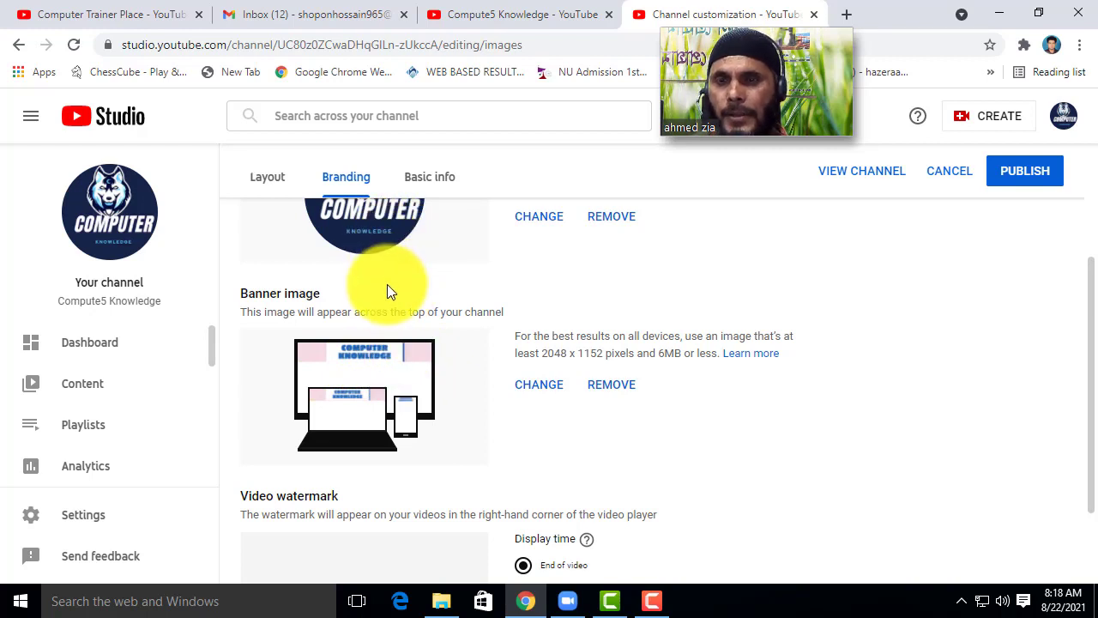
Step: Examine the video watermark settings in the branding options and the watermark on the featured video of Computer Trainer Place
scroll(386, 288, up, 1)
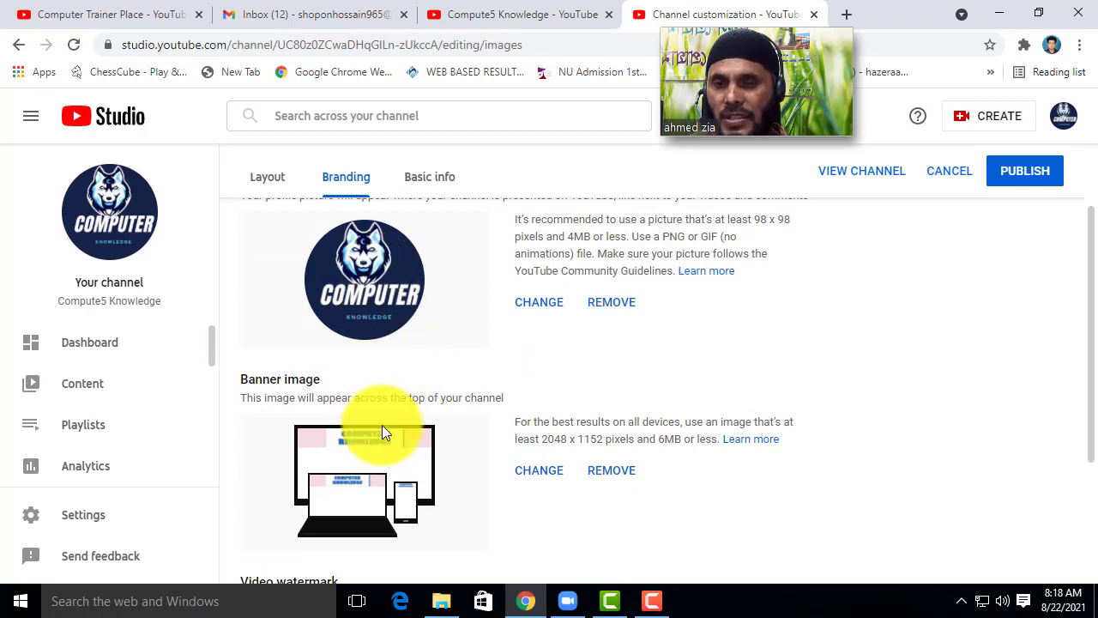
scroll(389, 413, down, 1)
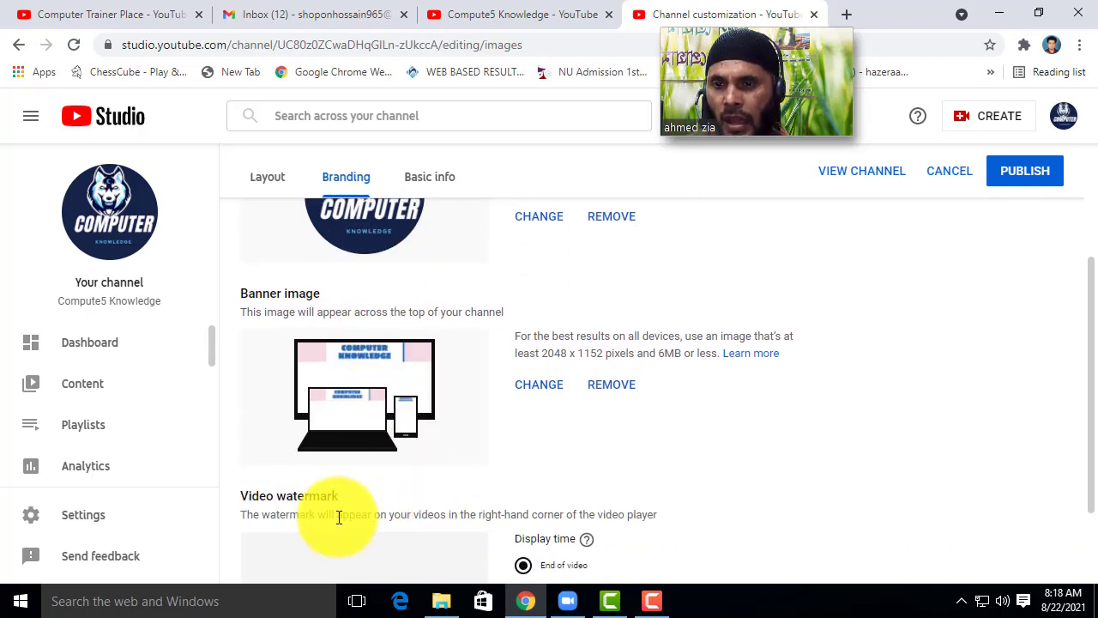
scroll(334, 489, down, 1)
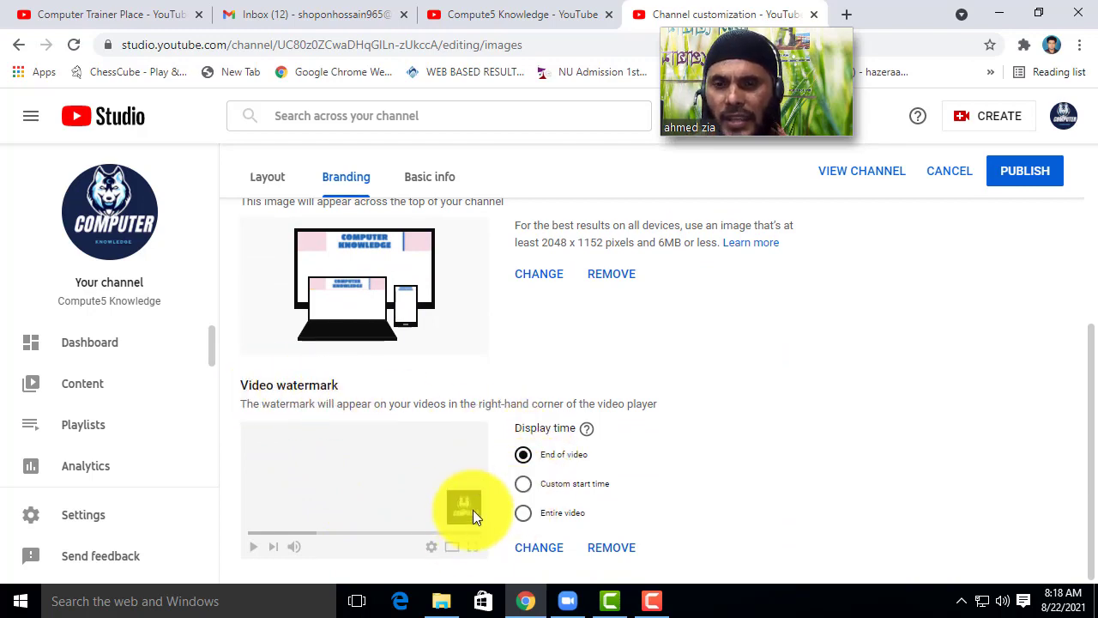
click(140, 14)
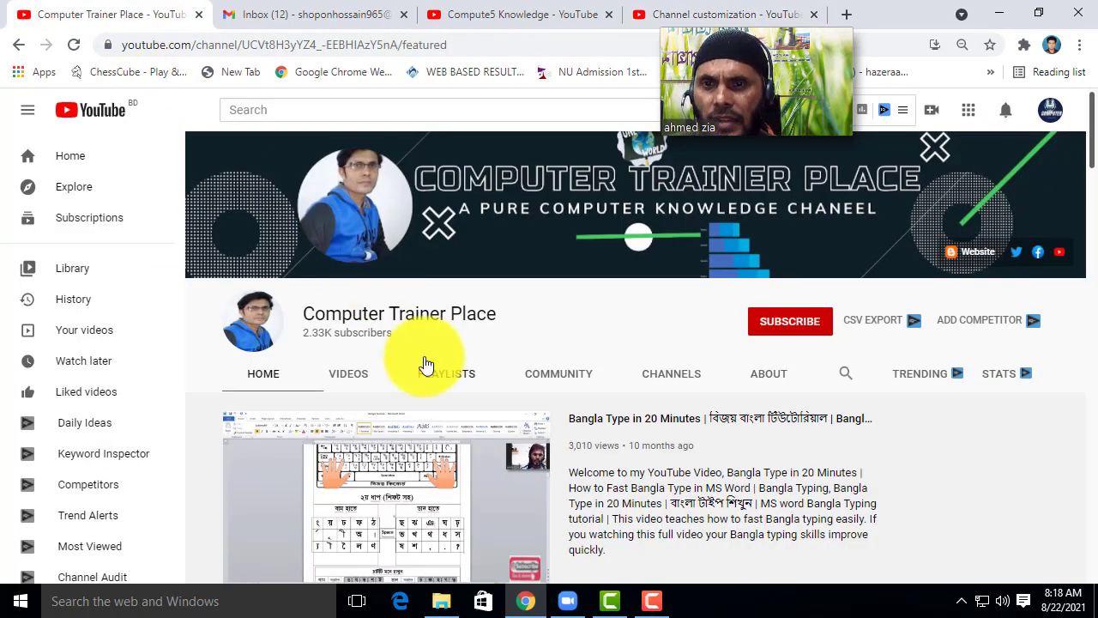
scroll(427, 365, down, 3)
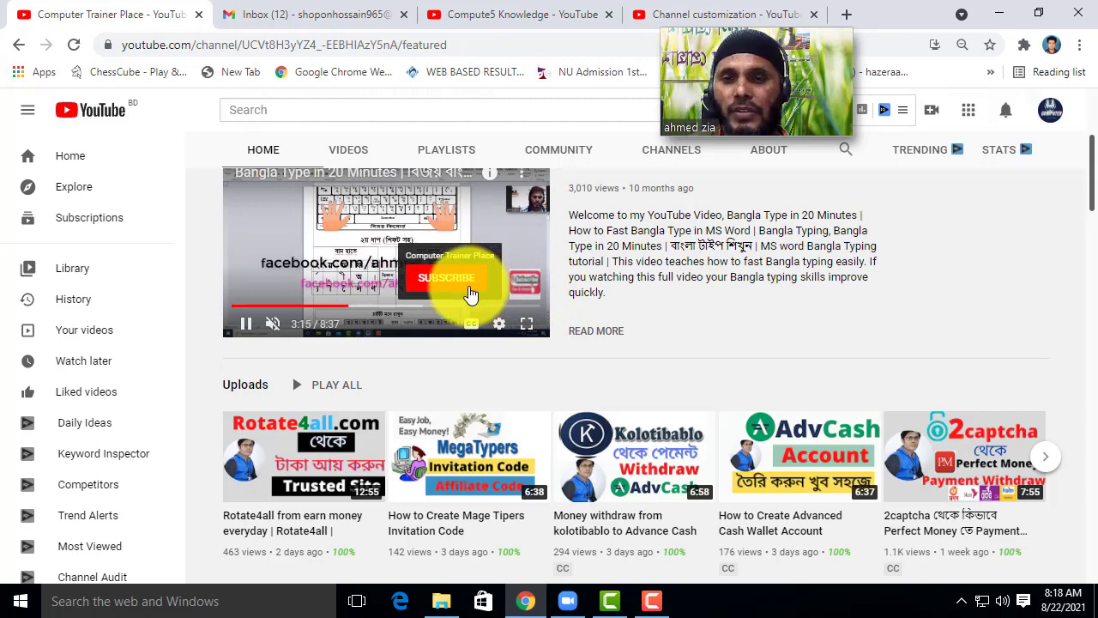
click(650, 15)
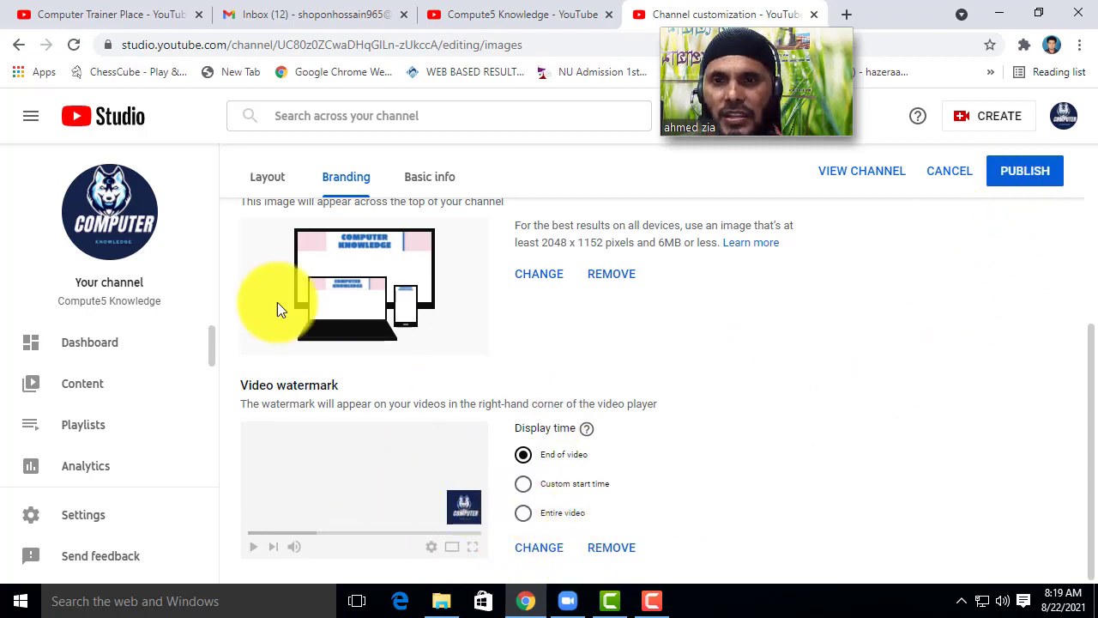
scroll(437, 420, up, 3)
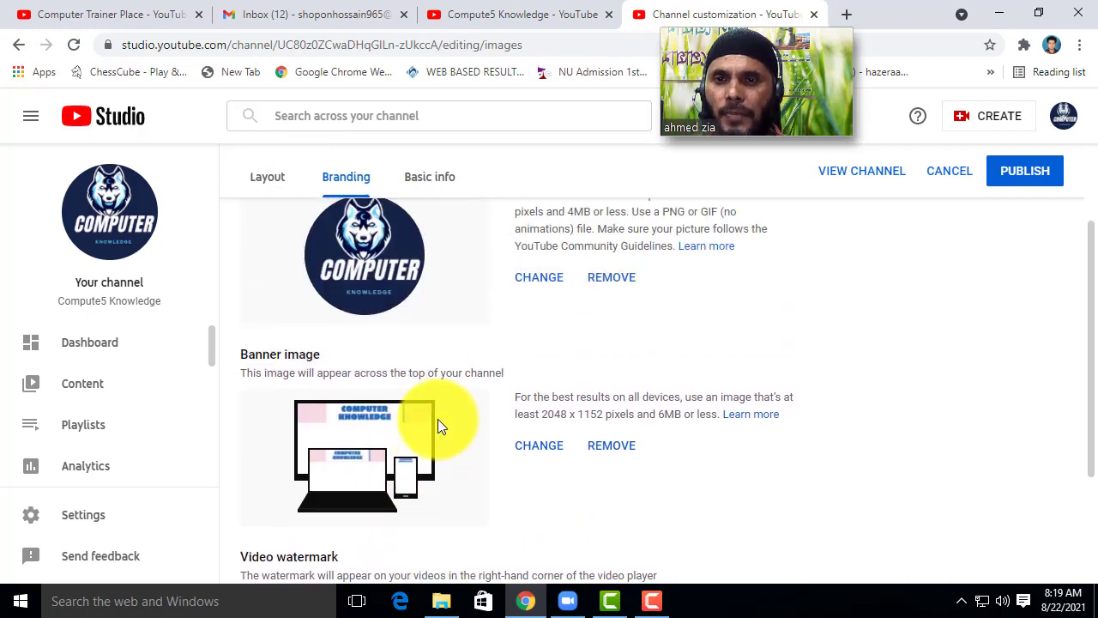
scroll(443, 406, up, 1)
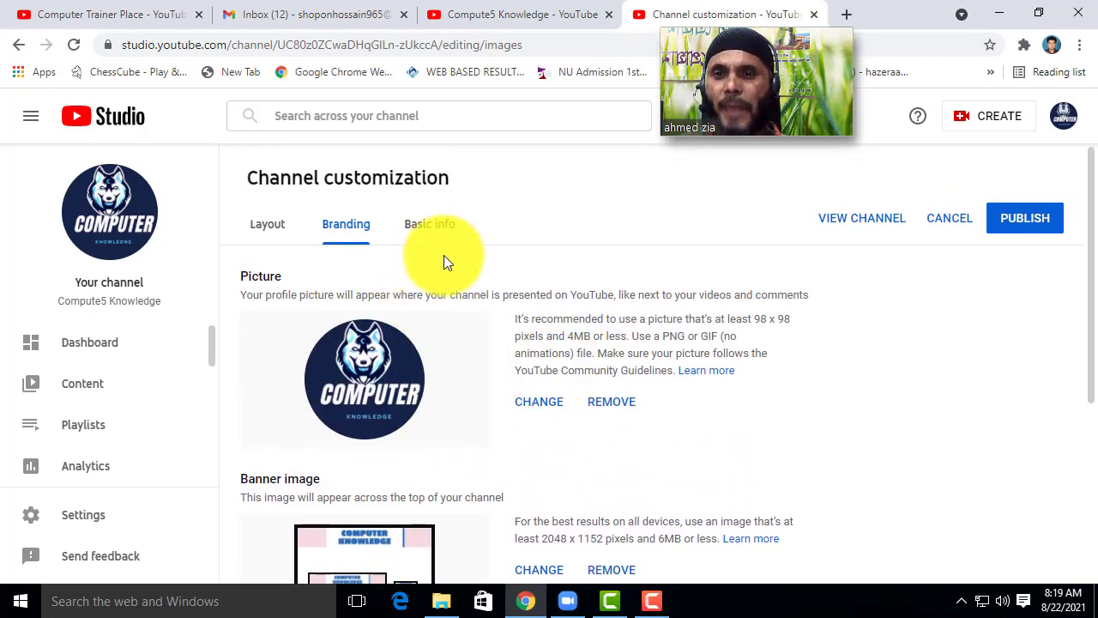
Step: Change the channel name to Computer Knowledge in the basic info
click(421, 232)
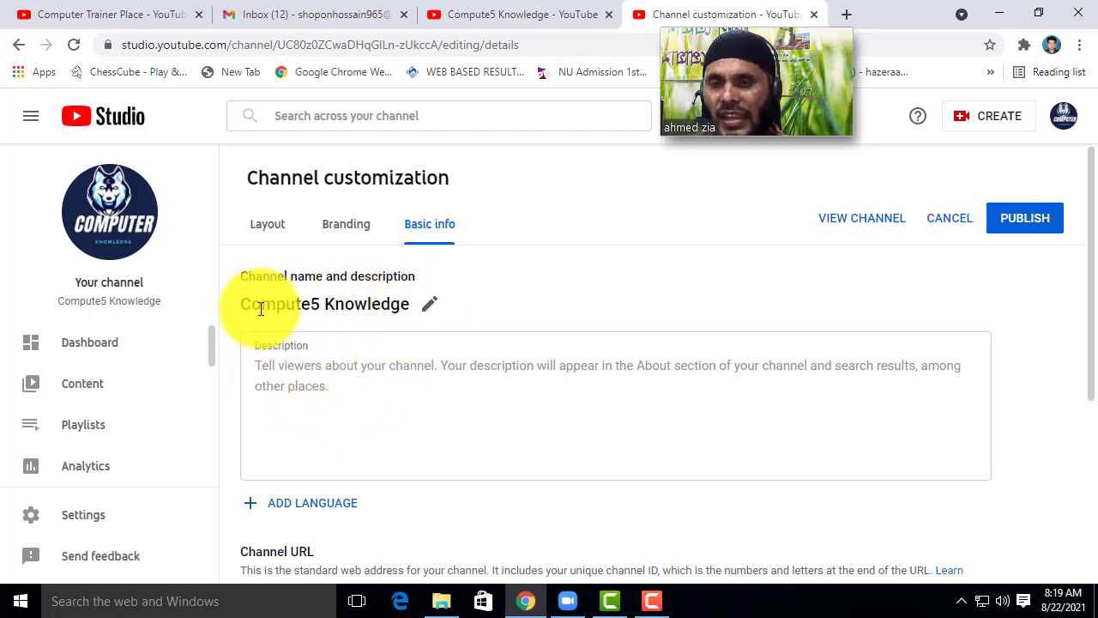
click(428, 306)
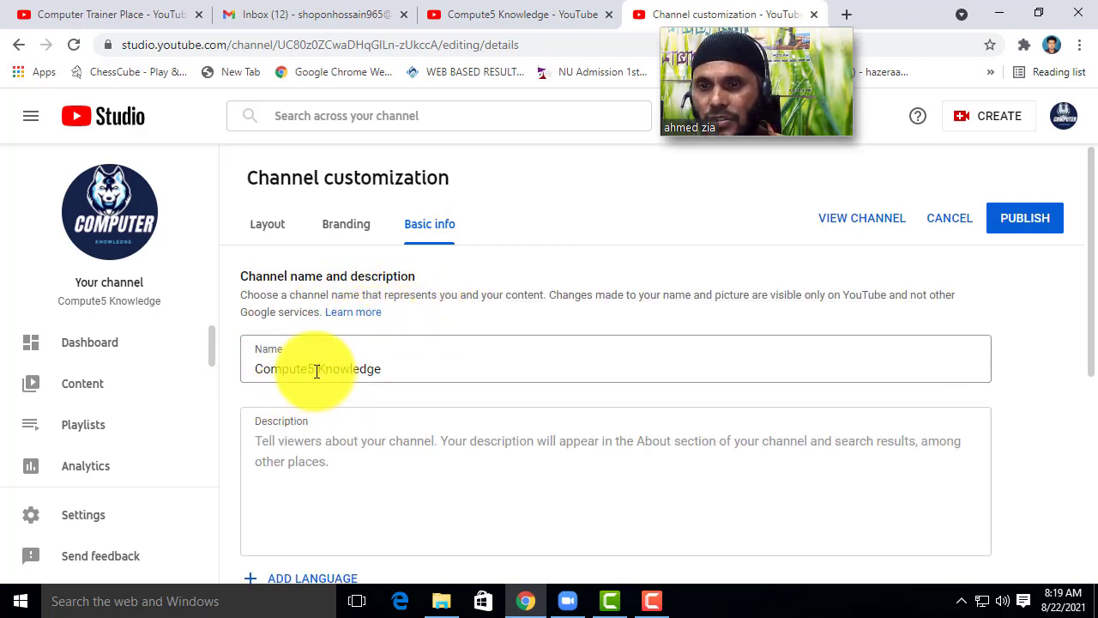
key(BackSpace)
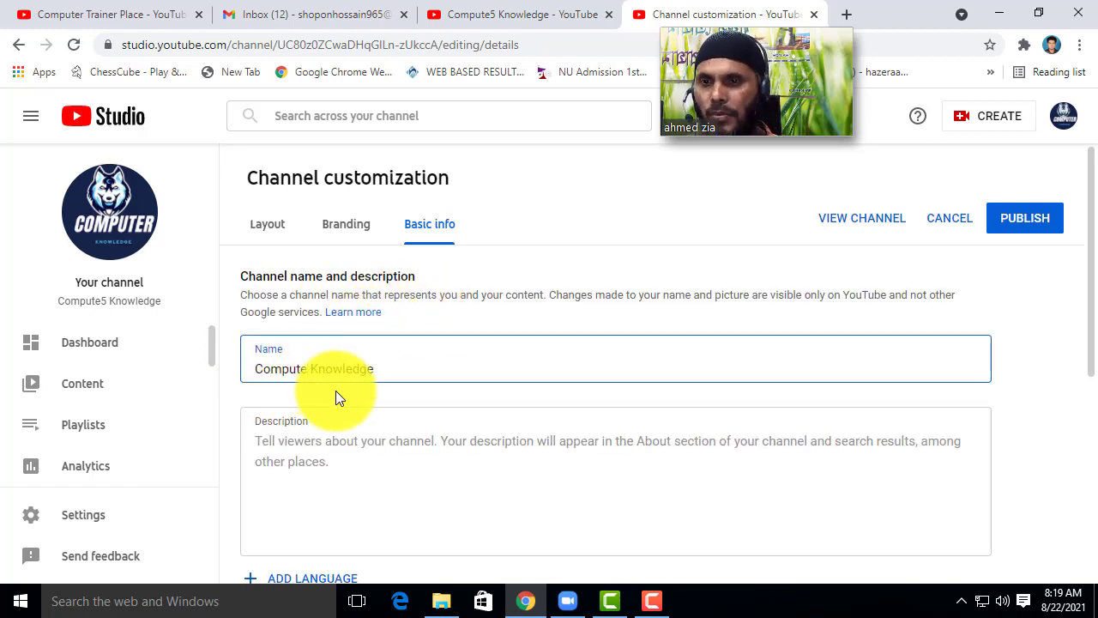
text(r)
Step: Read the channel description on the Computer Trainer Place About page as a model for the empty description field
click(342, 446)
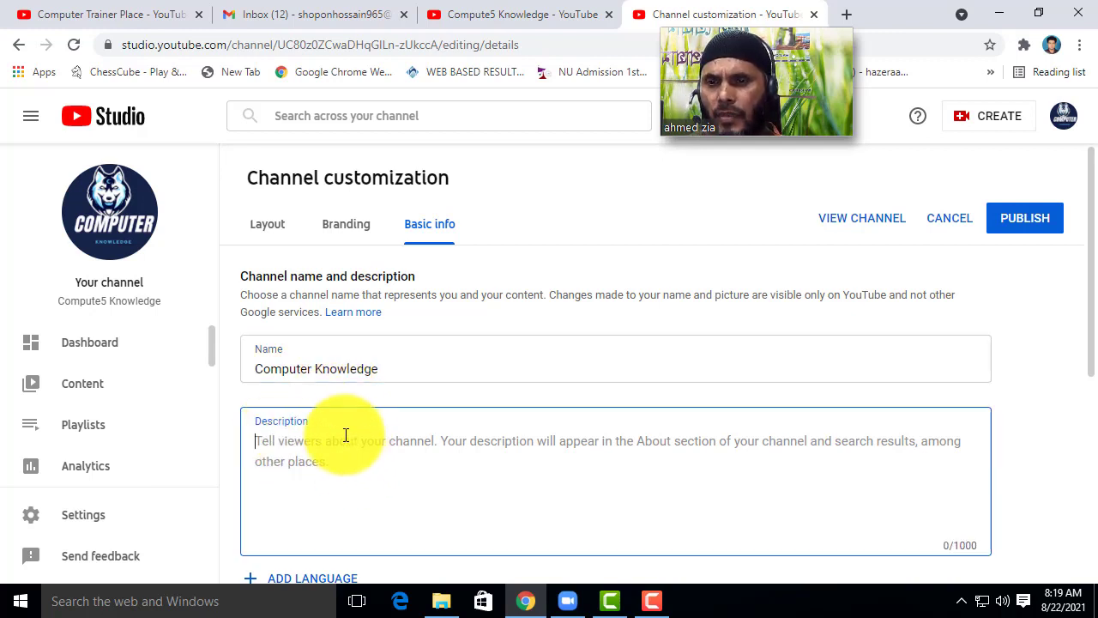
scroll(369, 425, down, 1)
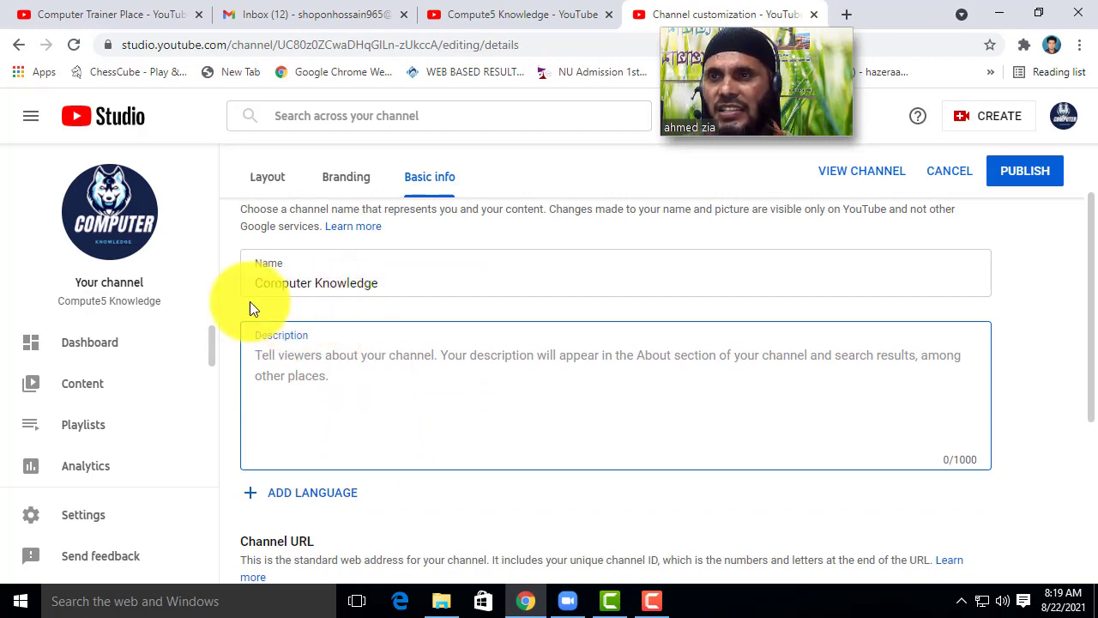
click(65, 15)
scroll(685, 341, up, 3)
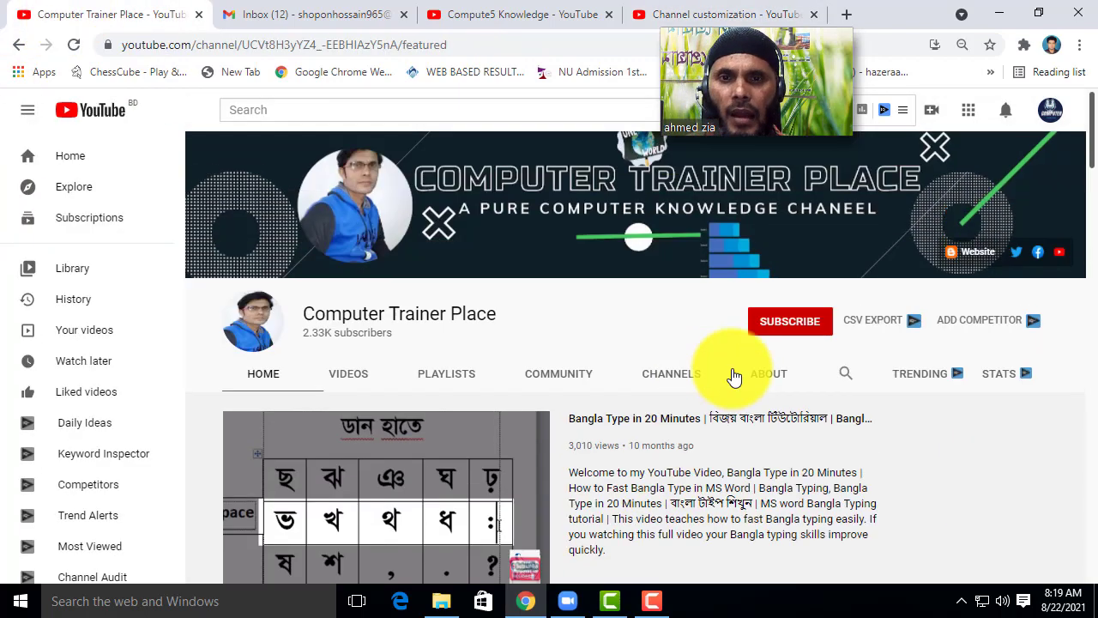
click(776, 383)
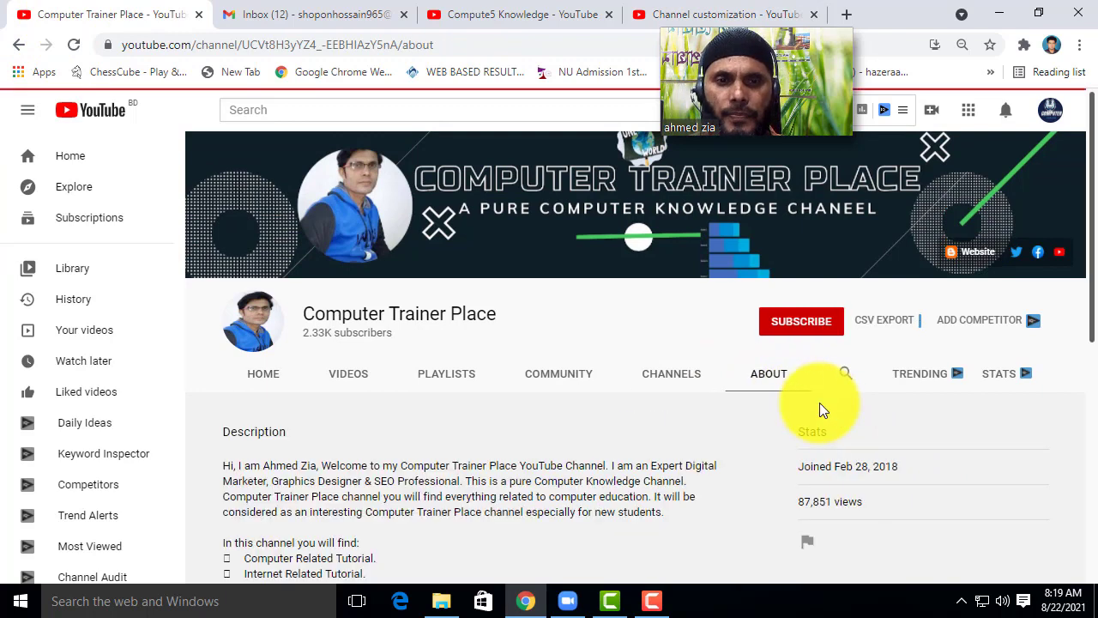
scroll(875, 440, down, 2)
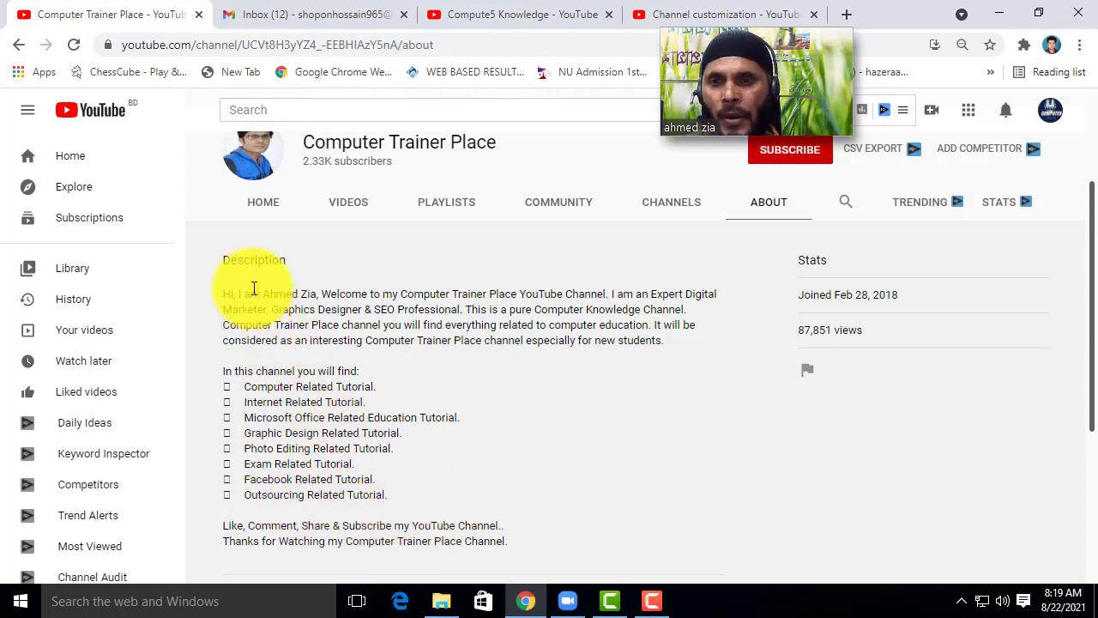
scroll(294, 311, down, 1)
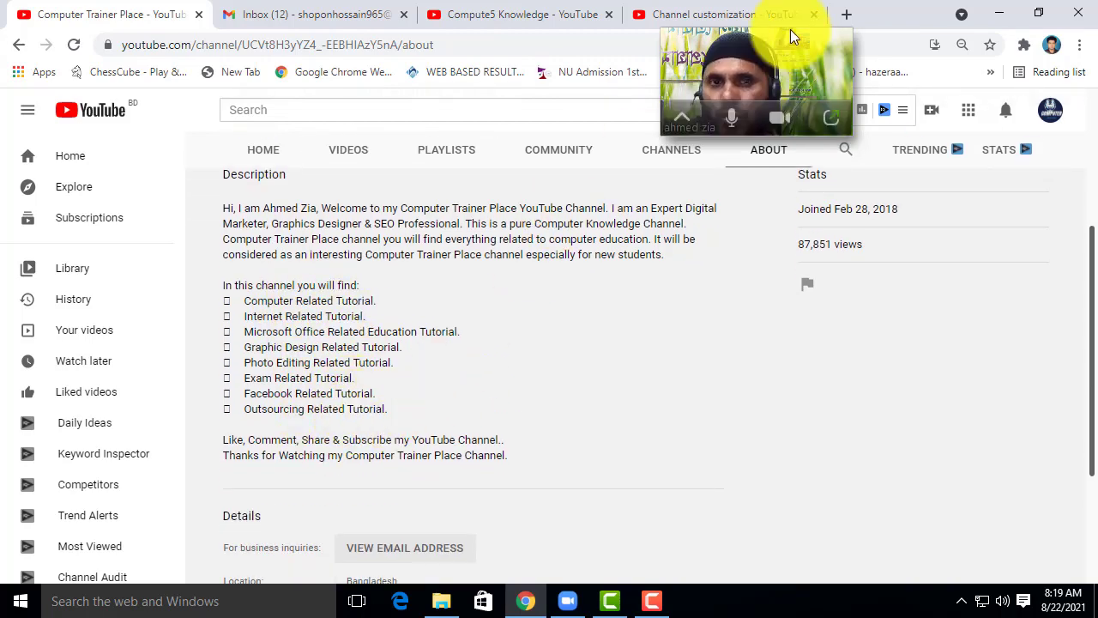
click(744, 19)
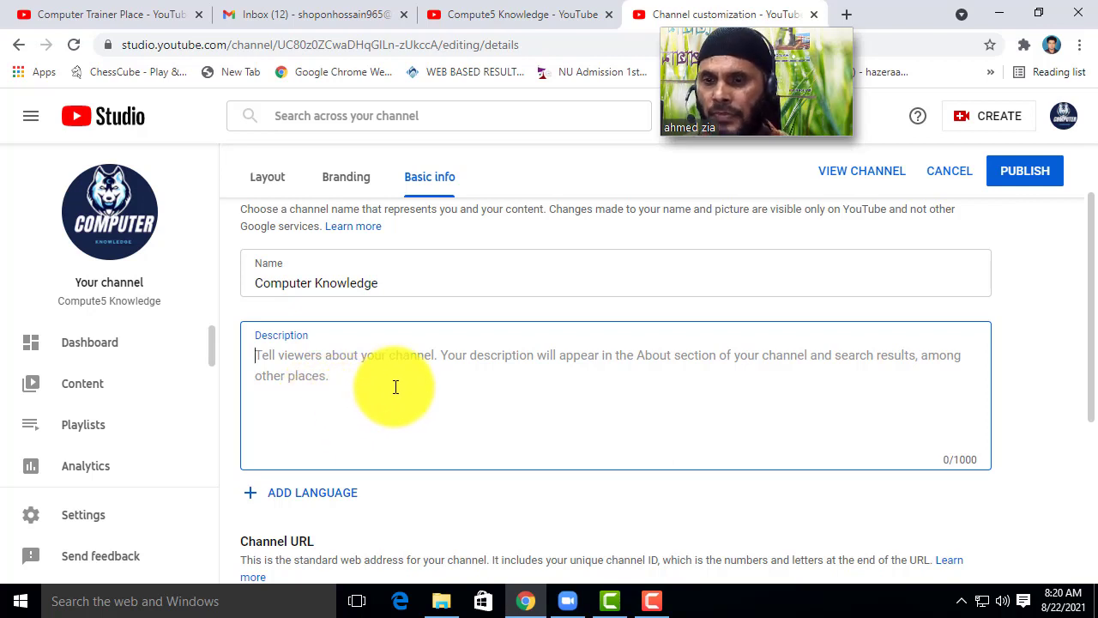
Step: Check the translation languages offered for the channel name and description, making no change
scroll(392, 385, down, 2)
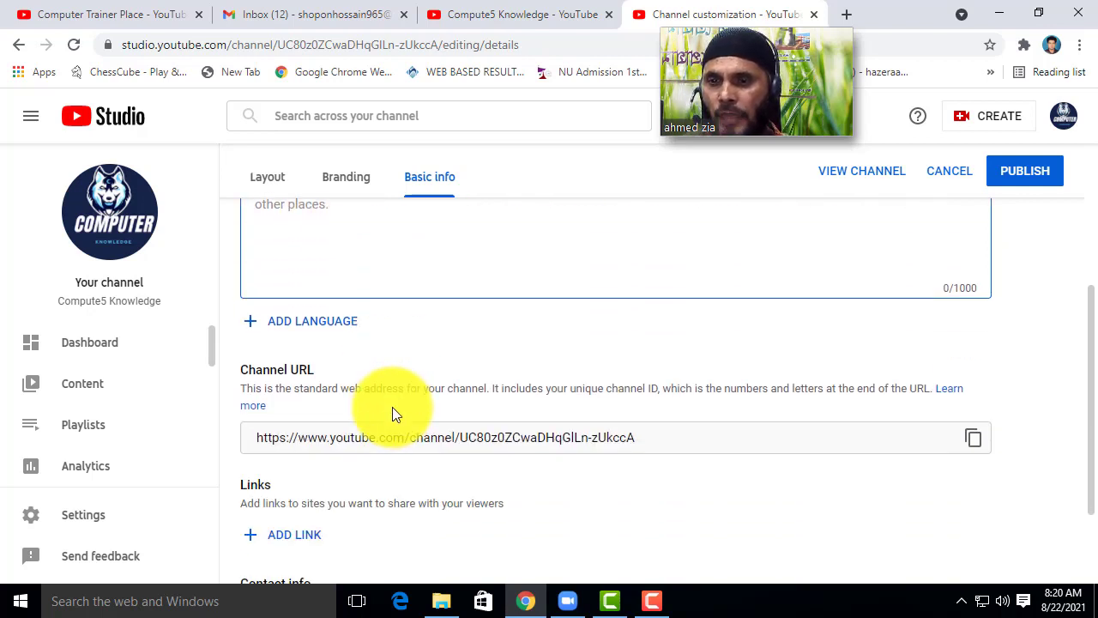
click(319, 331)
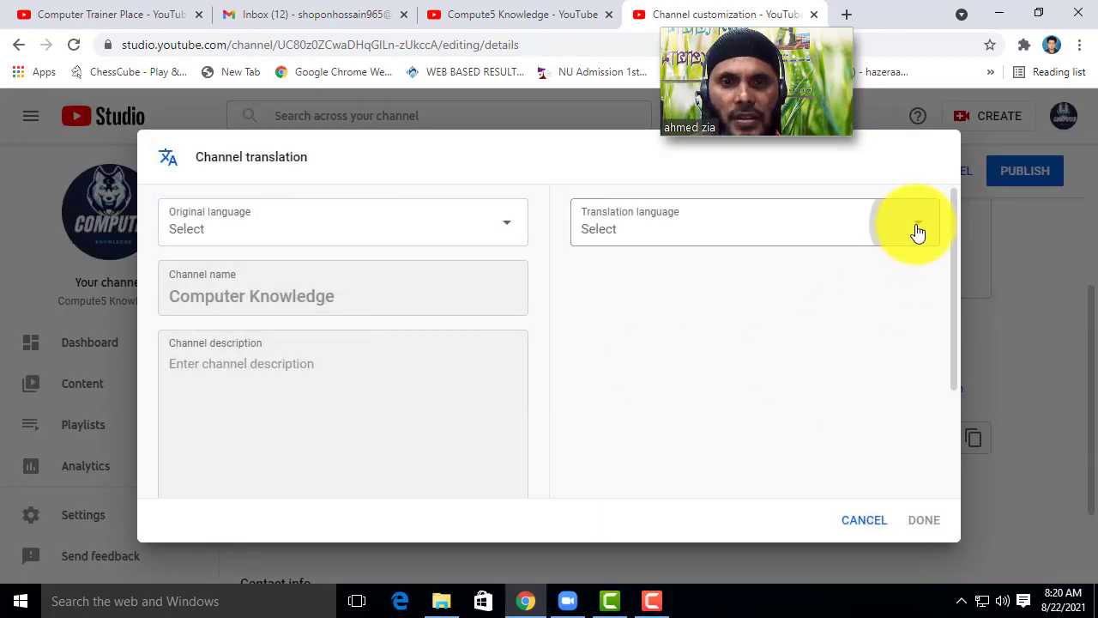
click(918, 232)
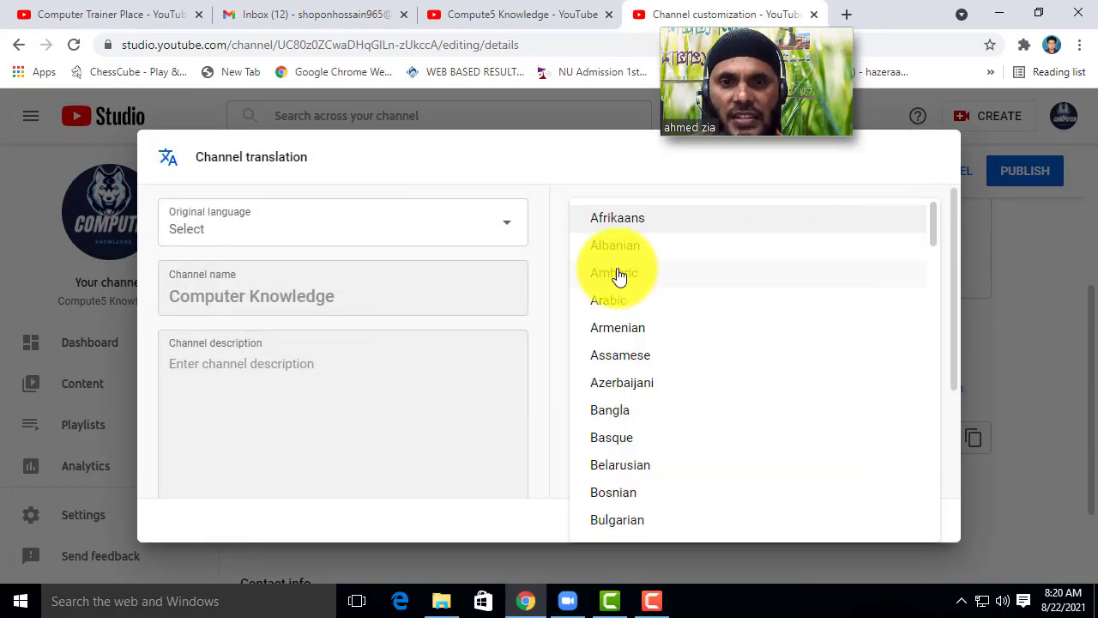
click(580, 163)
click(863, 523)
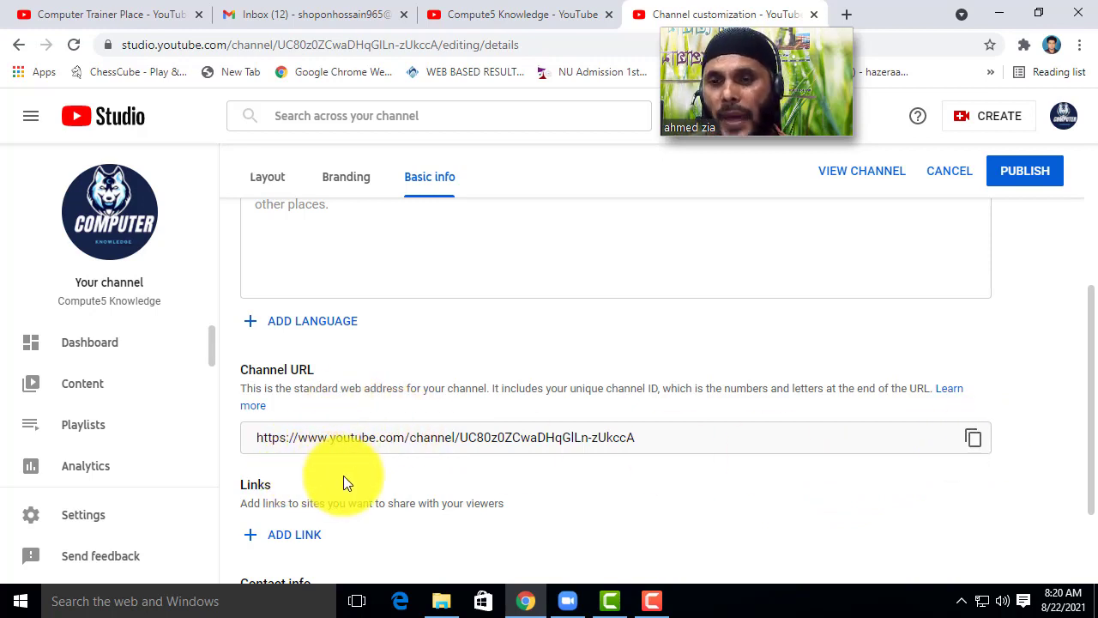
Step: Examine the website and social links on the Computer Trainer Place banner as a model for the channel's own links
scroll(382, 450, down, 1)
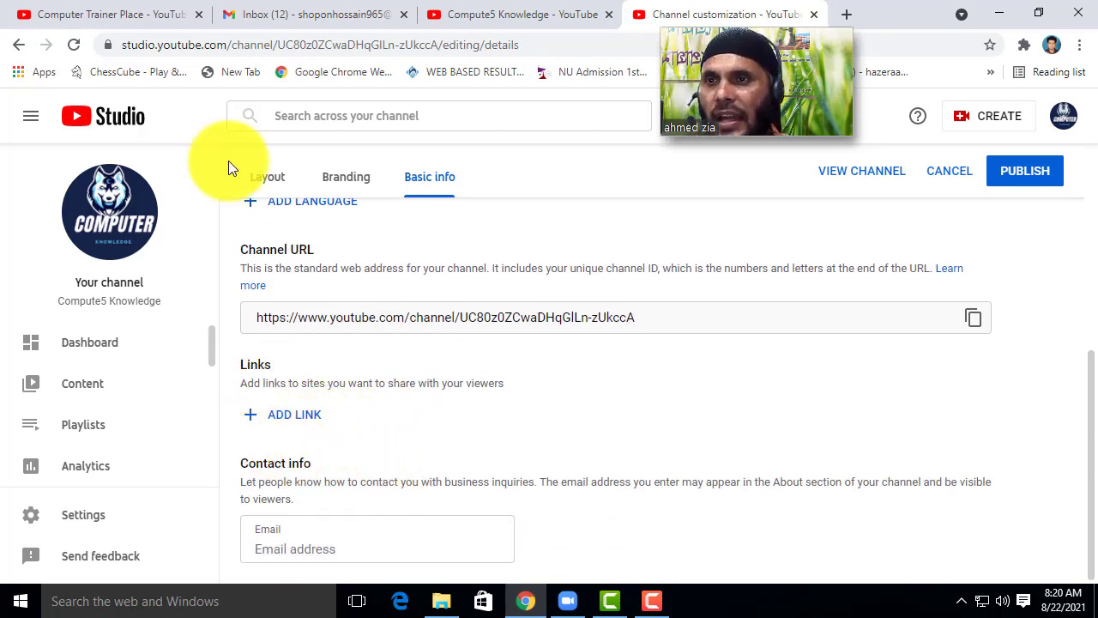
click(158, 15)
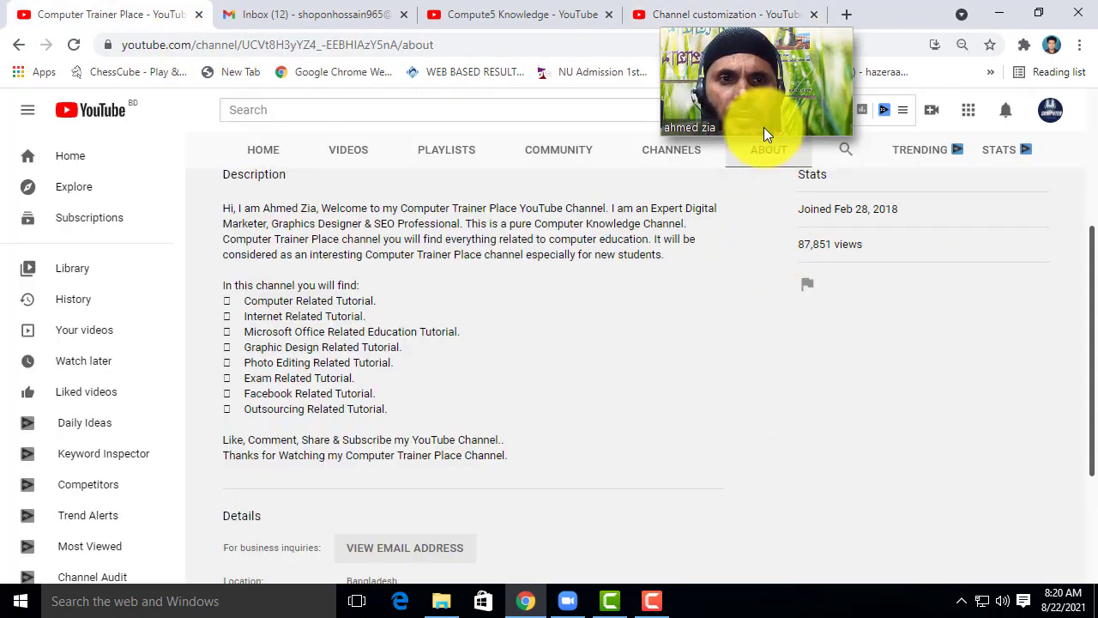
scroll(540, 413, up, 3)
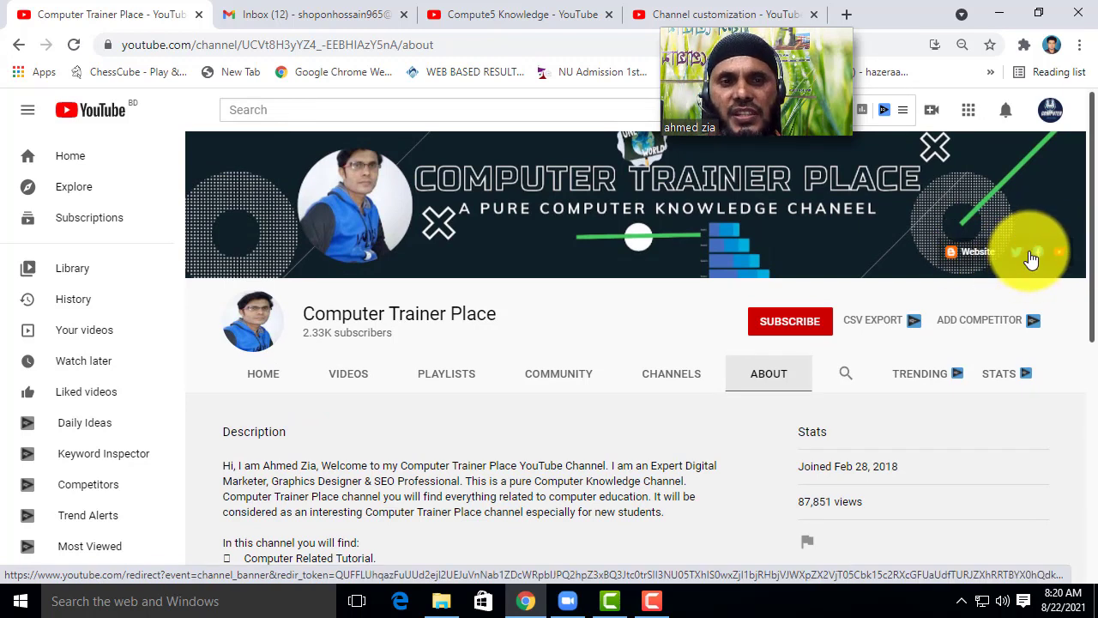
click(645, 15)
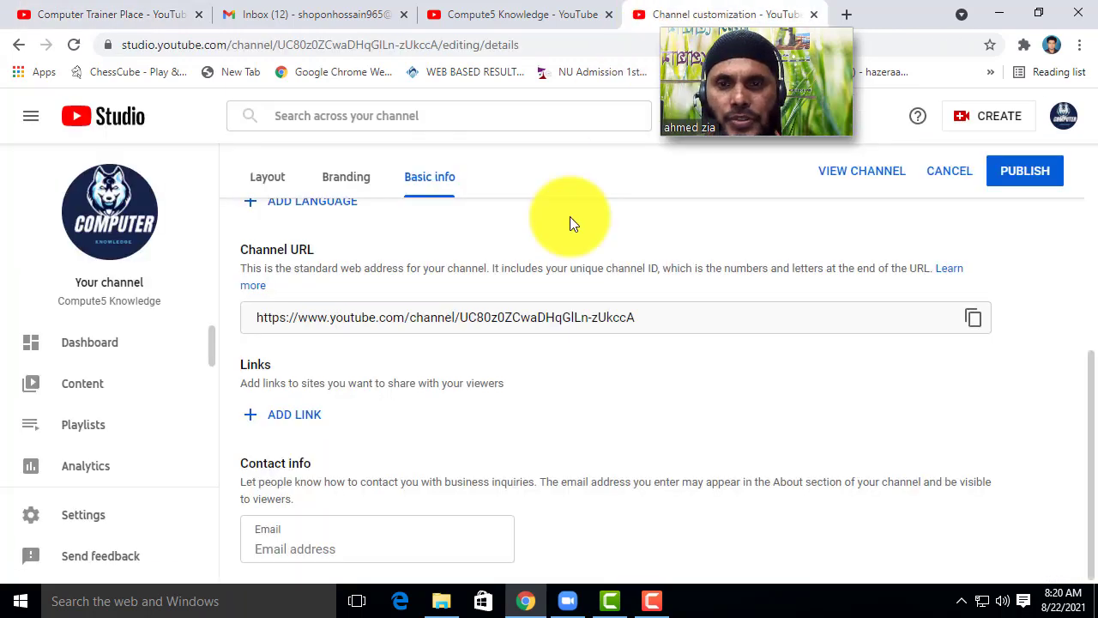
Step: Add a blank link entry and check the Links on banner choices against the Computer Trainer Place banner
click(273, 418)
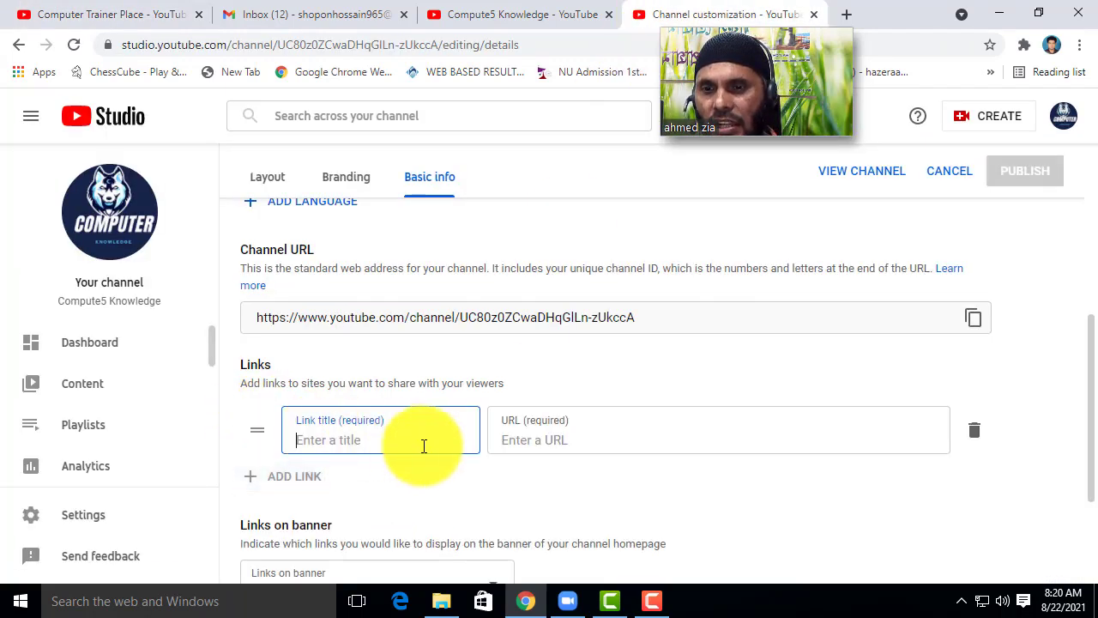
scroll(447, 447, down, 2)
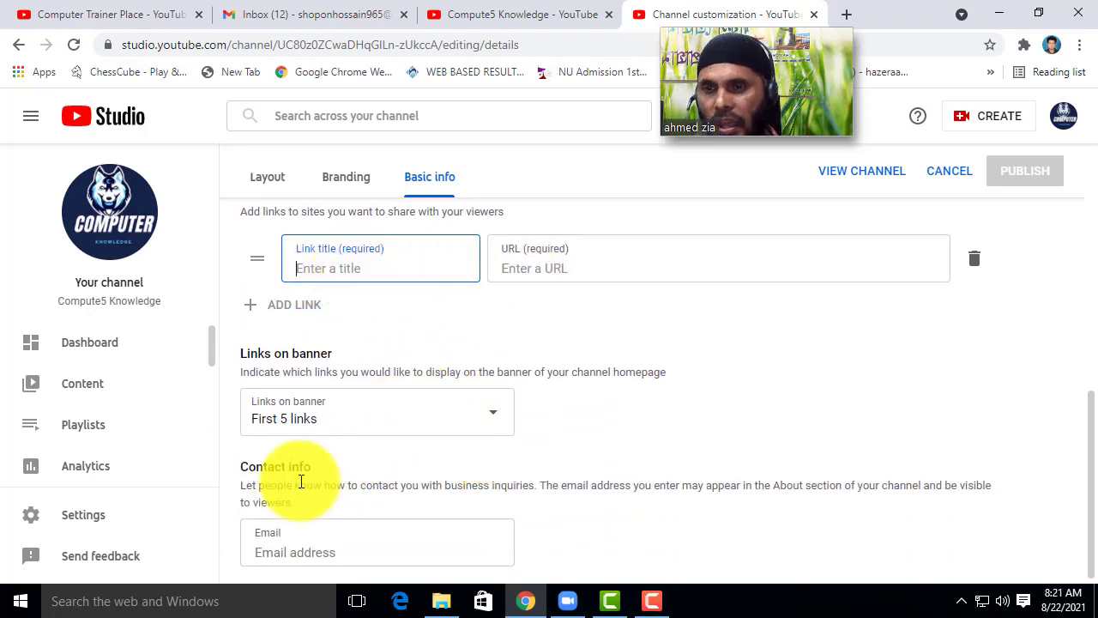
click(501, 425)
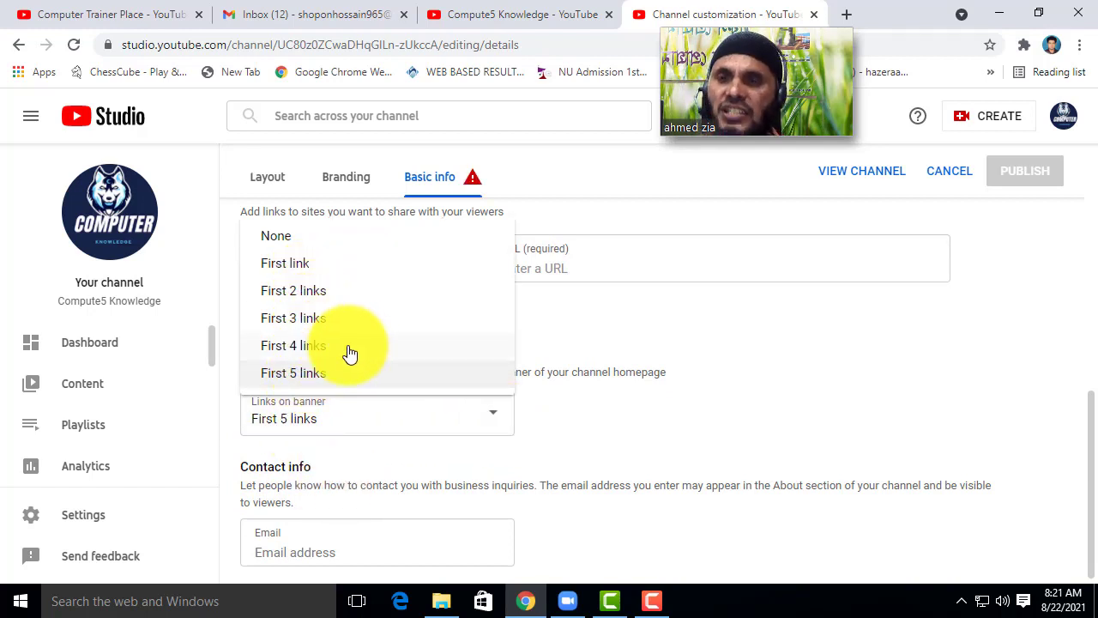
click(606, 319)
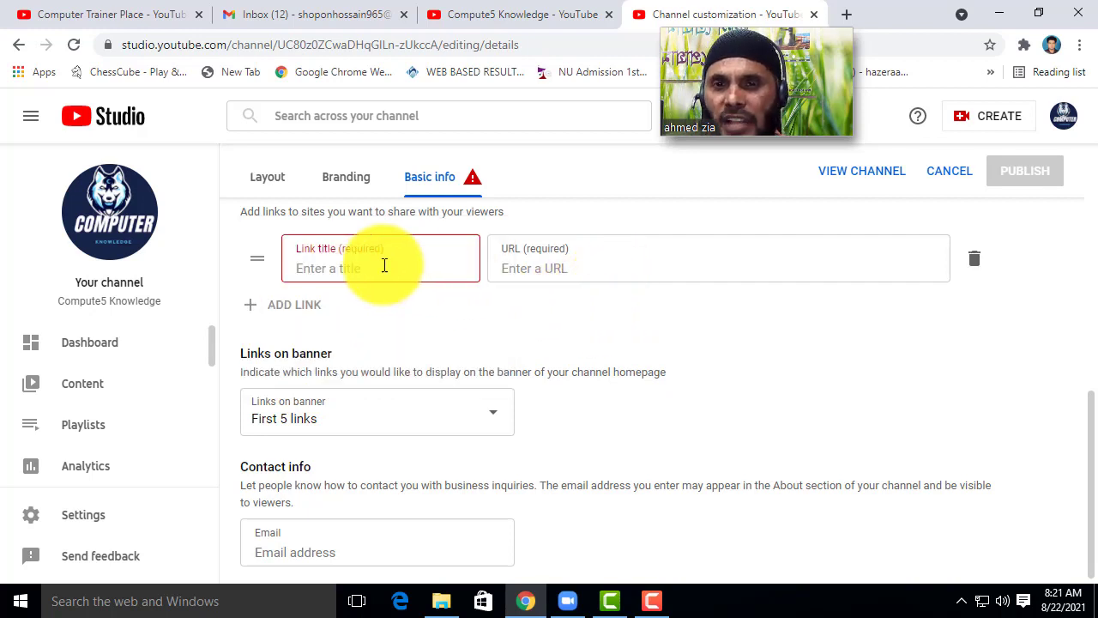
click(483, 420)
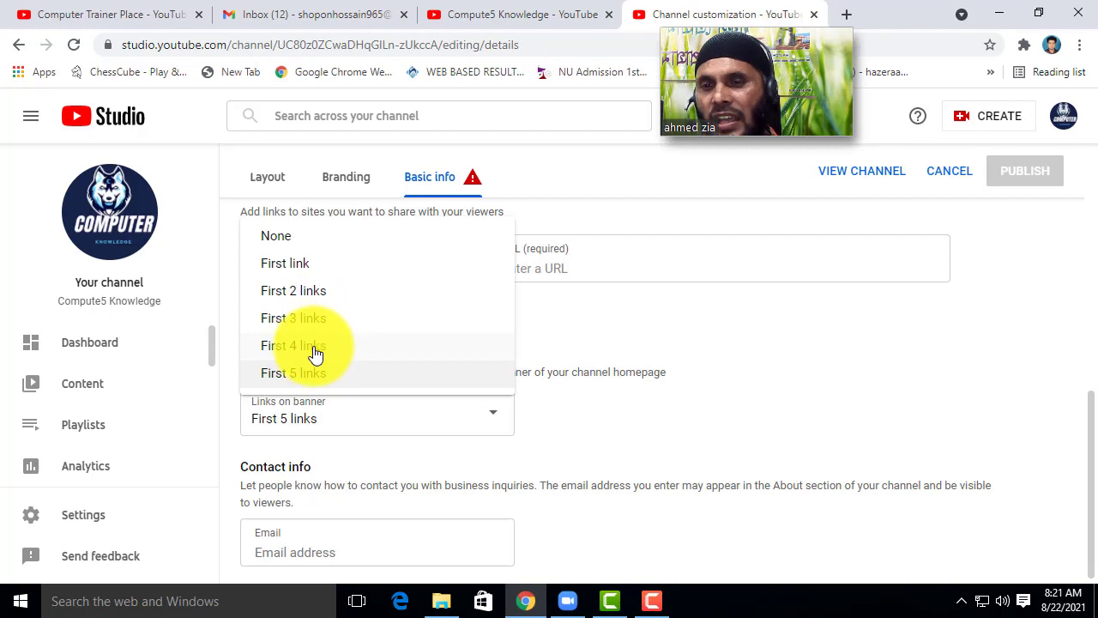
click(668, 434)
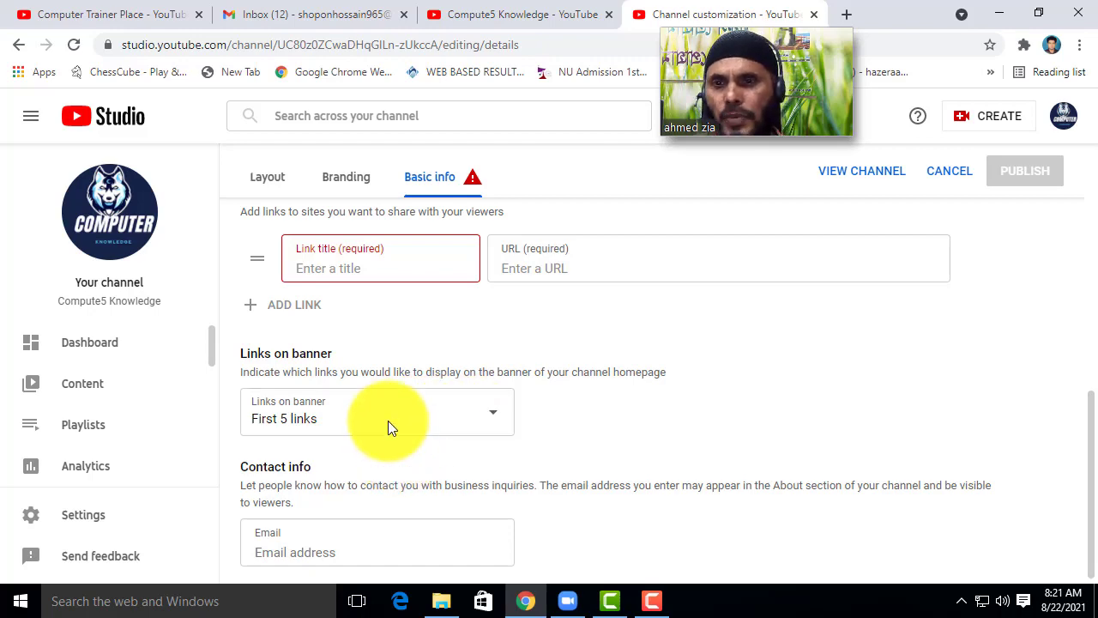
click(145, 14)
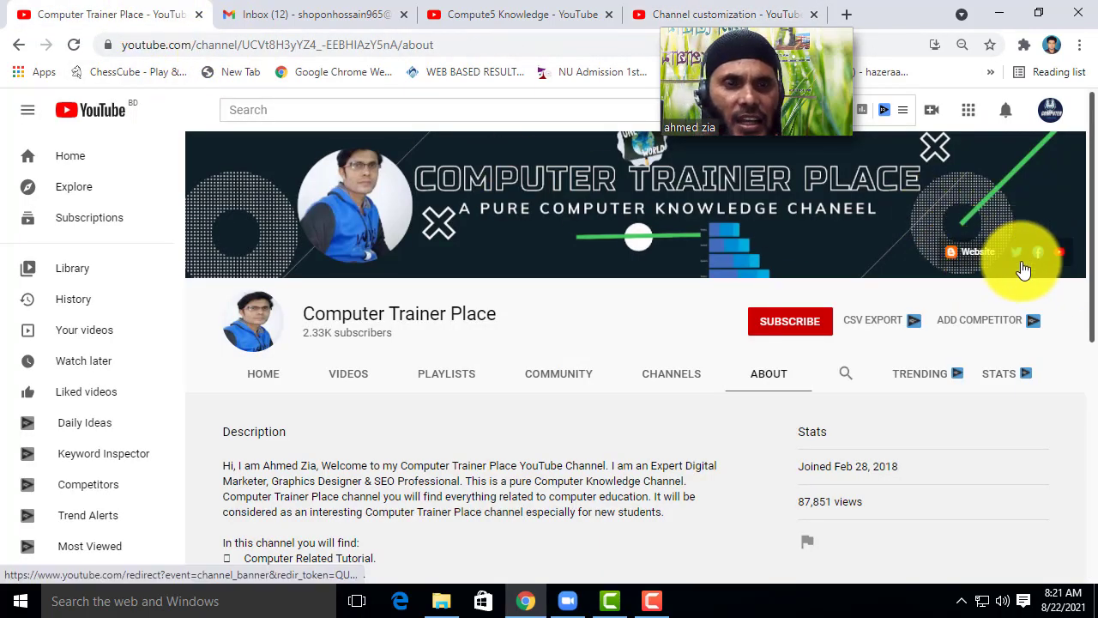
click(728, 14)
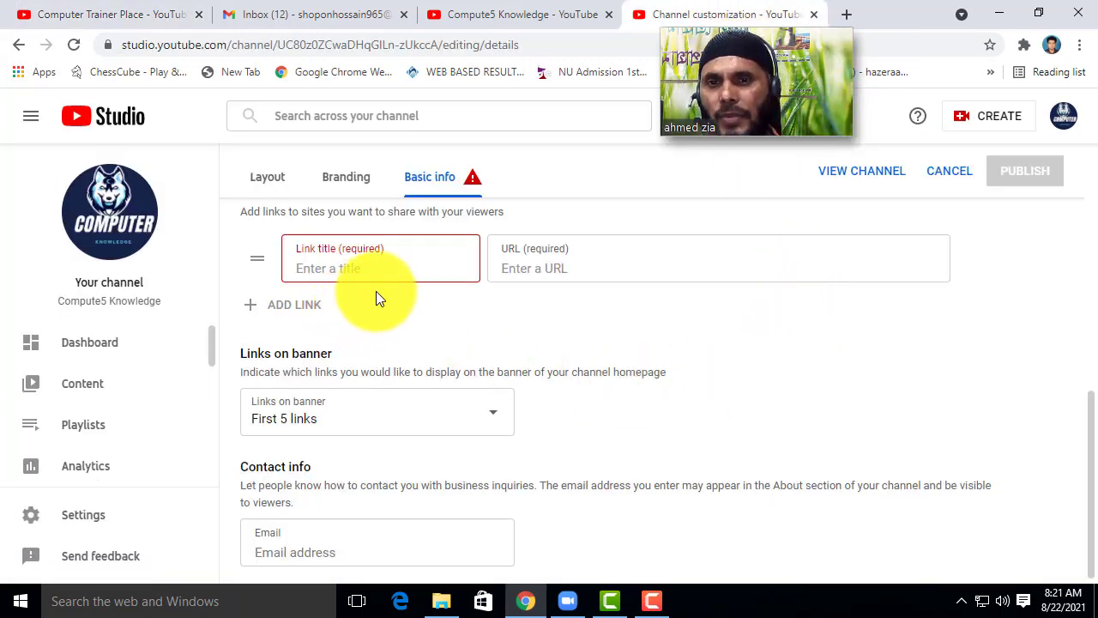
Step: Open the business email field in the contact info for entry
scroll(338, 335, up, 2)
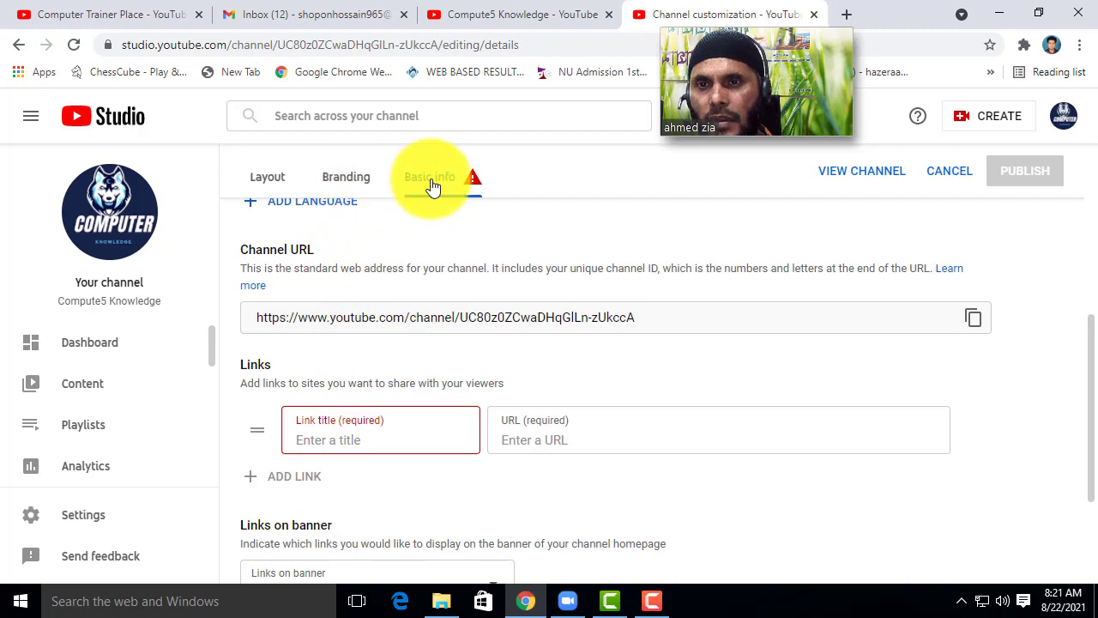
scroll(468, 442, down, 2)
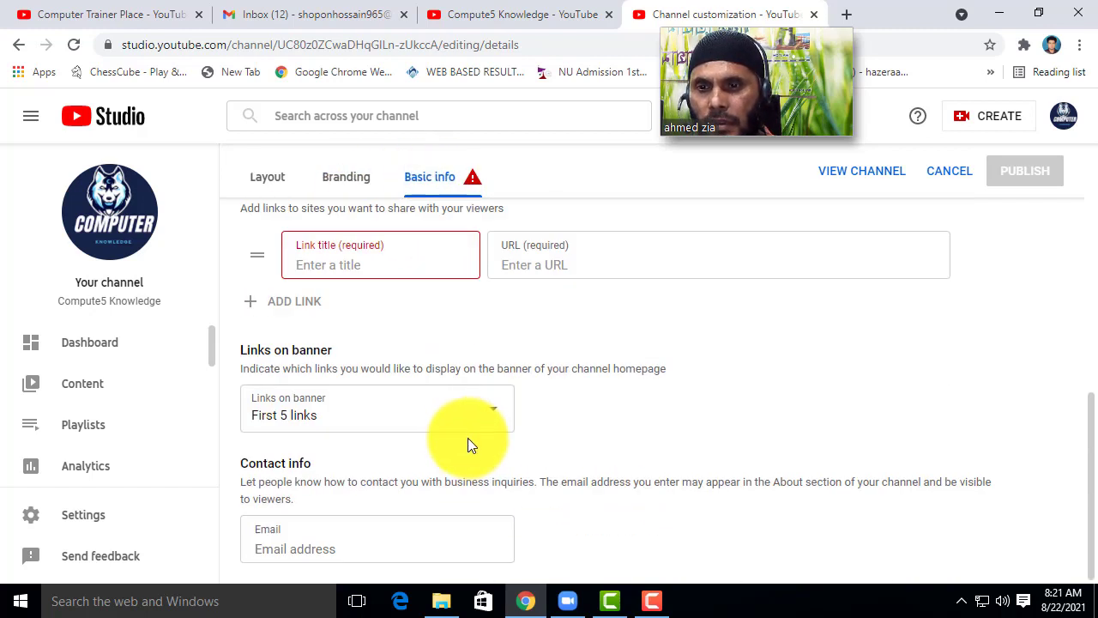
click(339, 542)
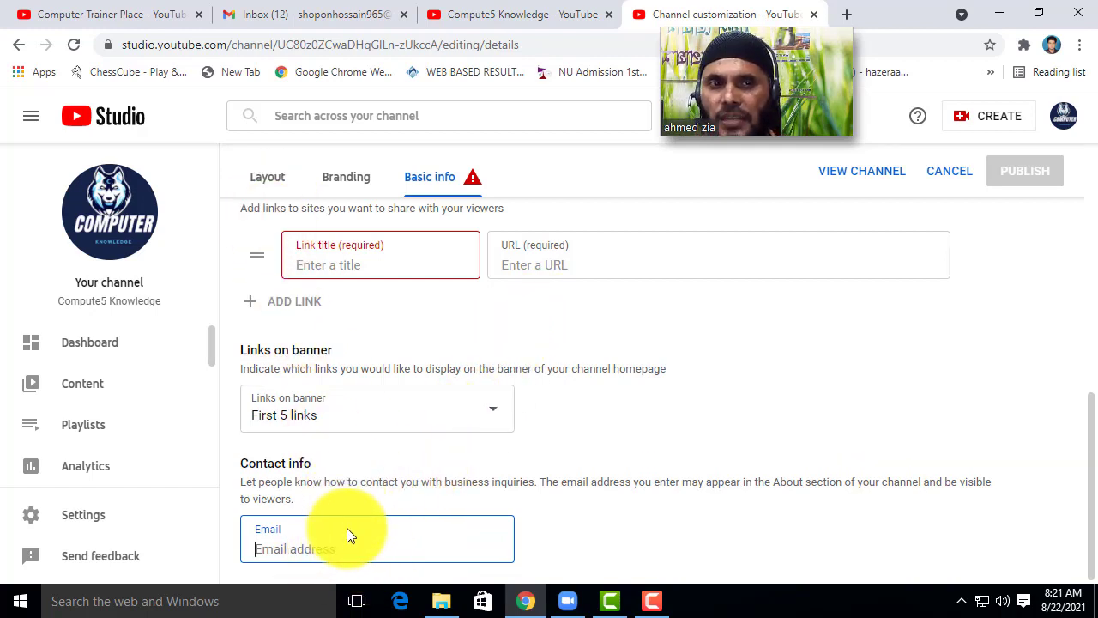
Step: Review the layout, branding and basic info sections of the channel customization once more
click(268, 194)
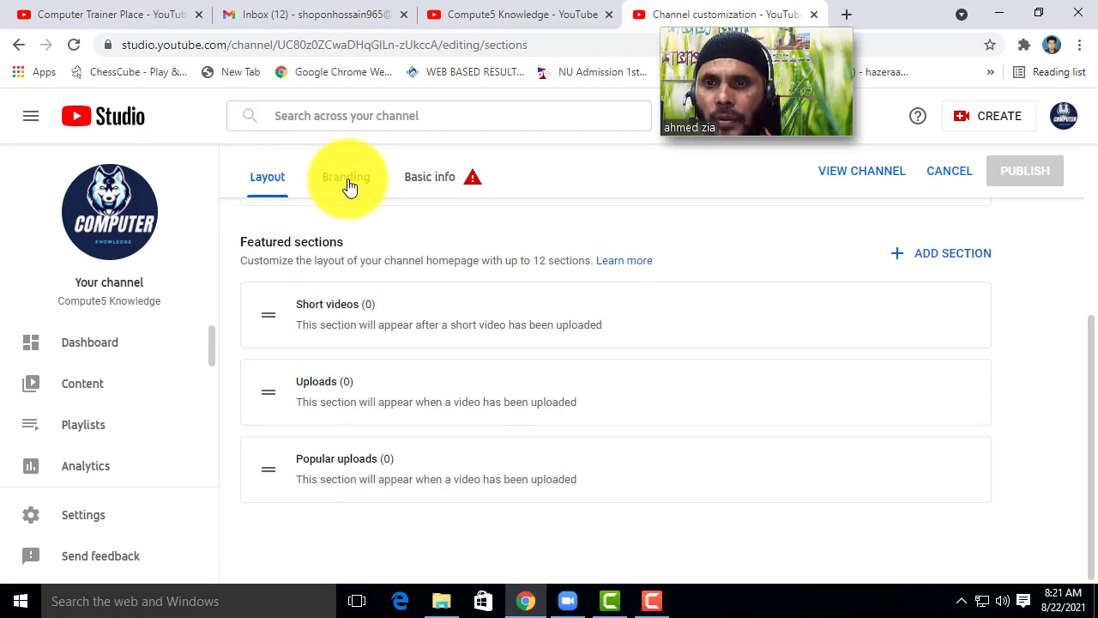
click(347, 184)
click(433, 185)
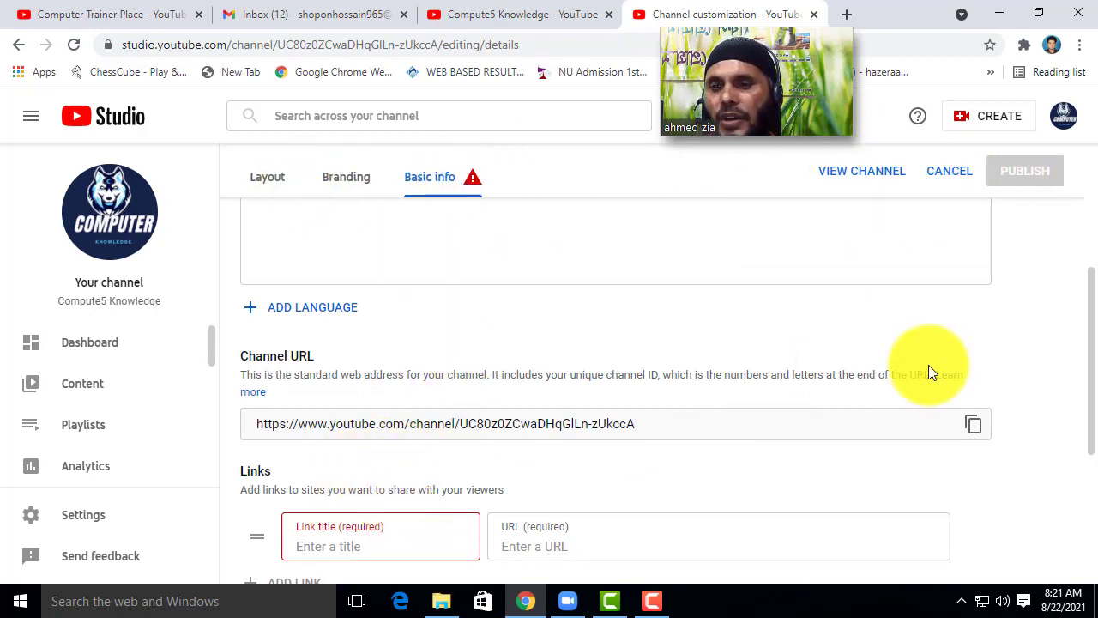
scroll(440, 382, up, 2)
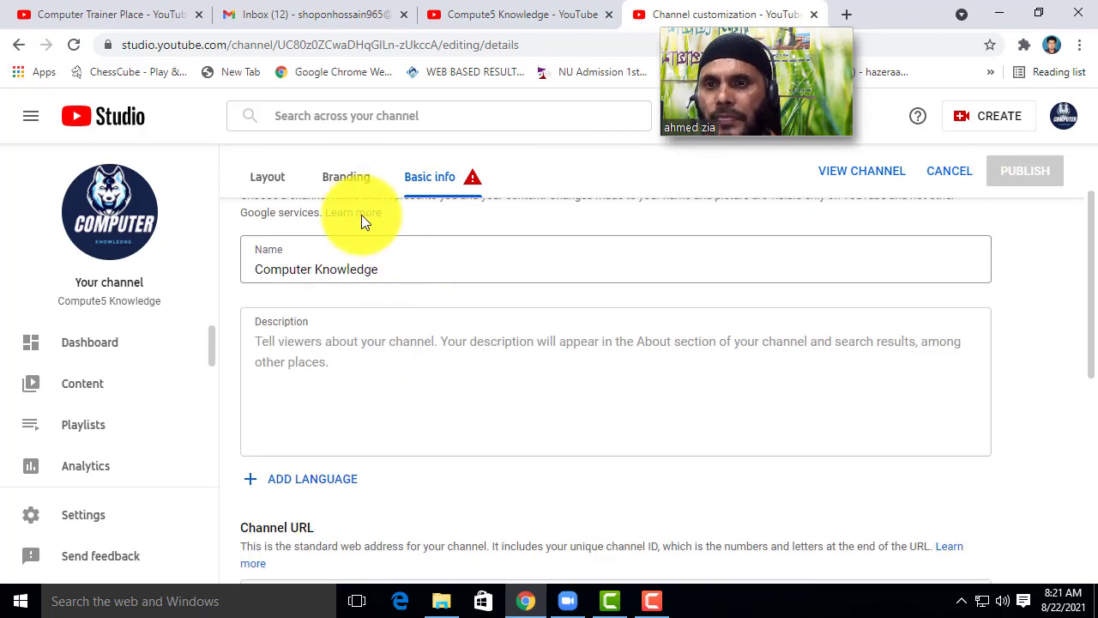
scroll(429, 326, up, 1)
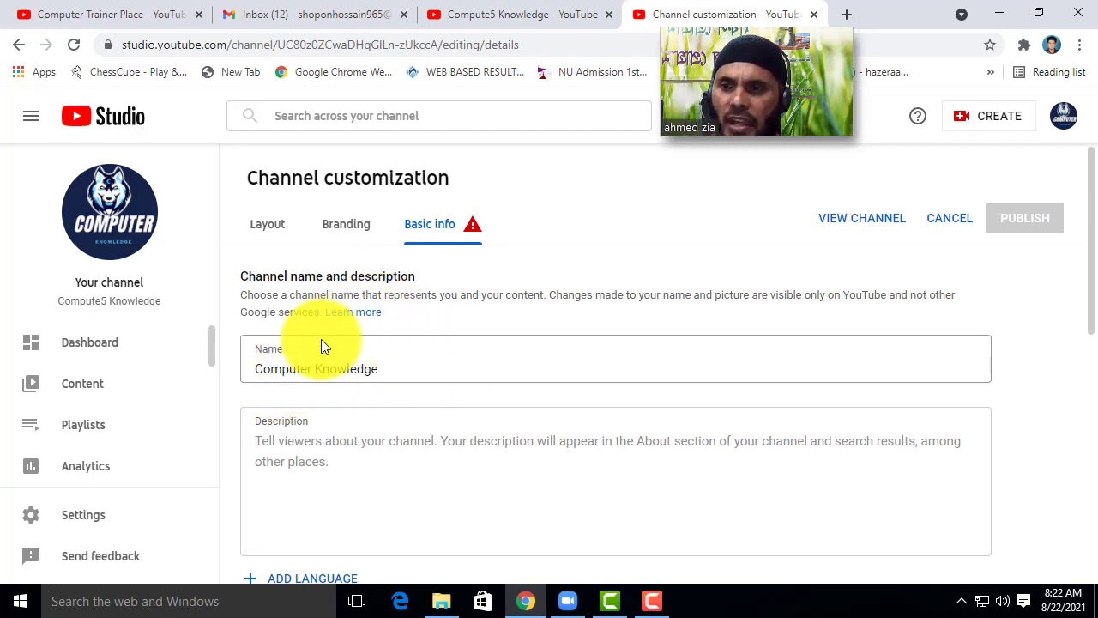
Step: Open the studio settings and examine the currencies offered for the default units
click(97, 515)
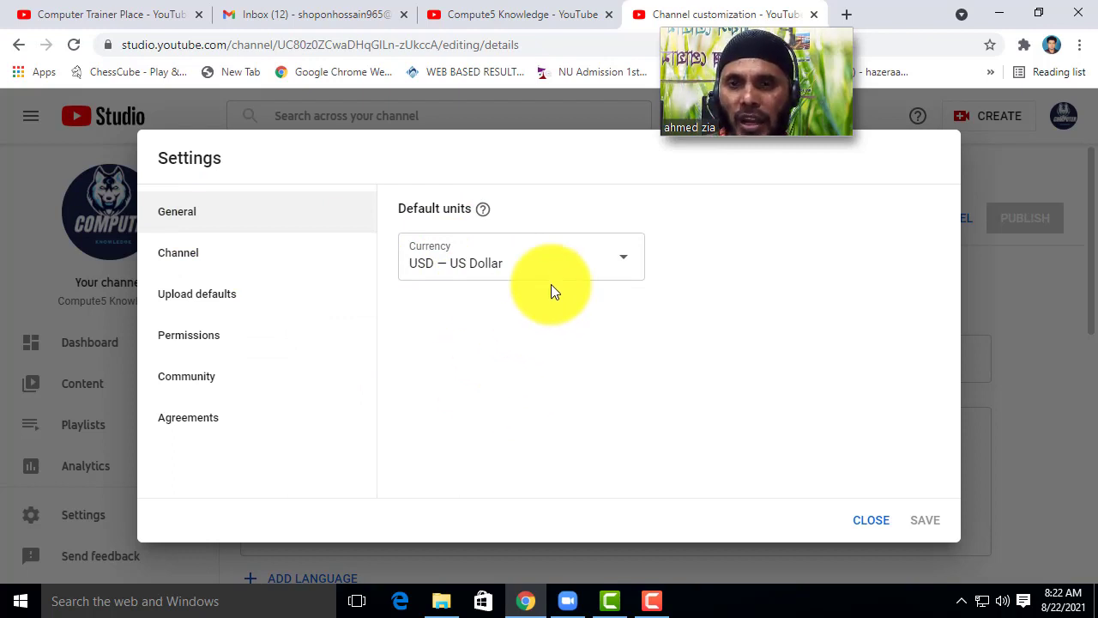
click(623, 258)
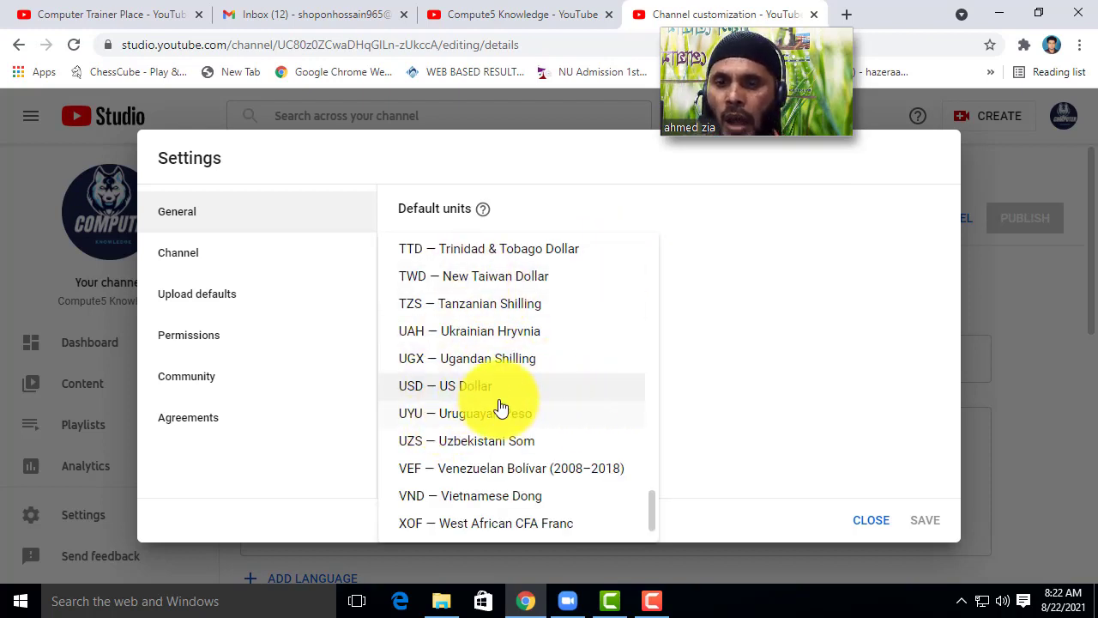
click(741, 378)
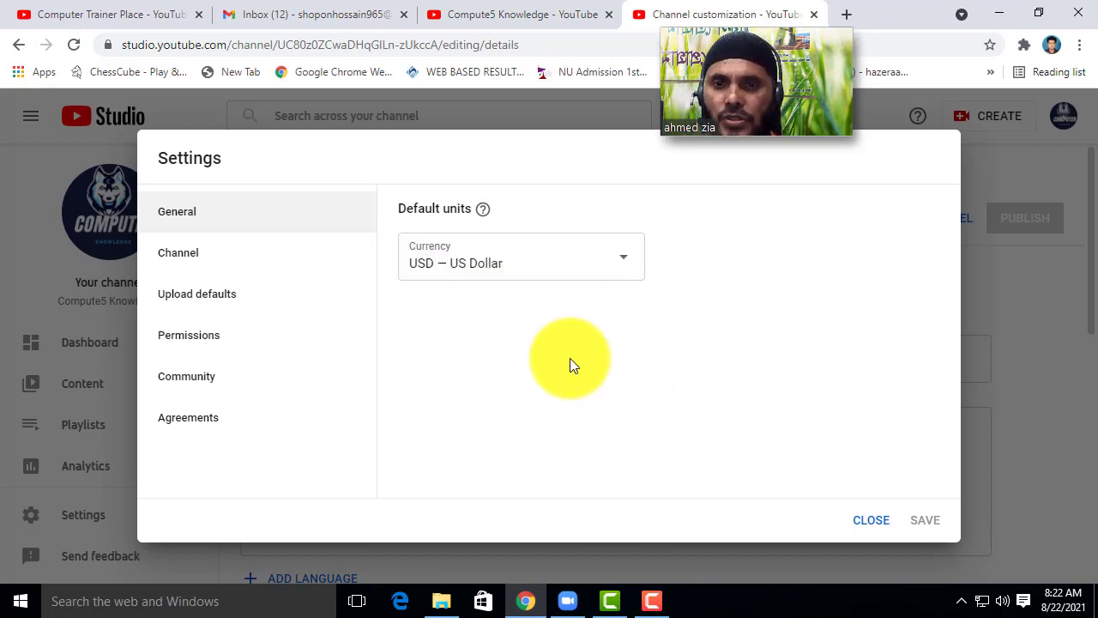
click(484, 282)
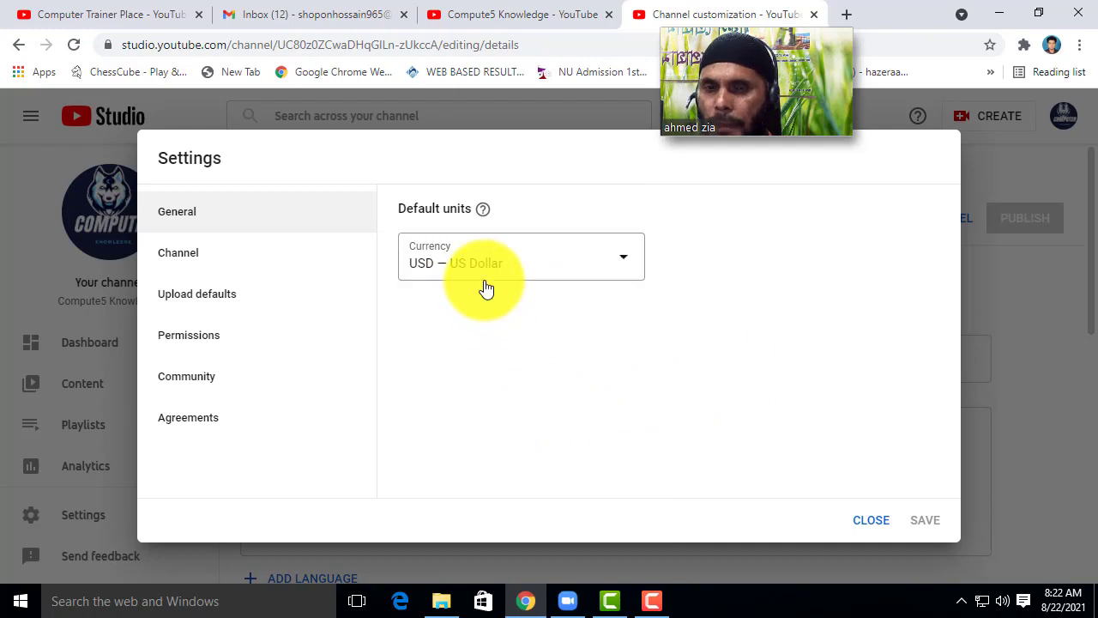
Step: Set the channel's country of residence to Bangladesh in the channel settings
click(191, 263)
click(437, 236)
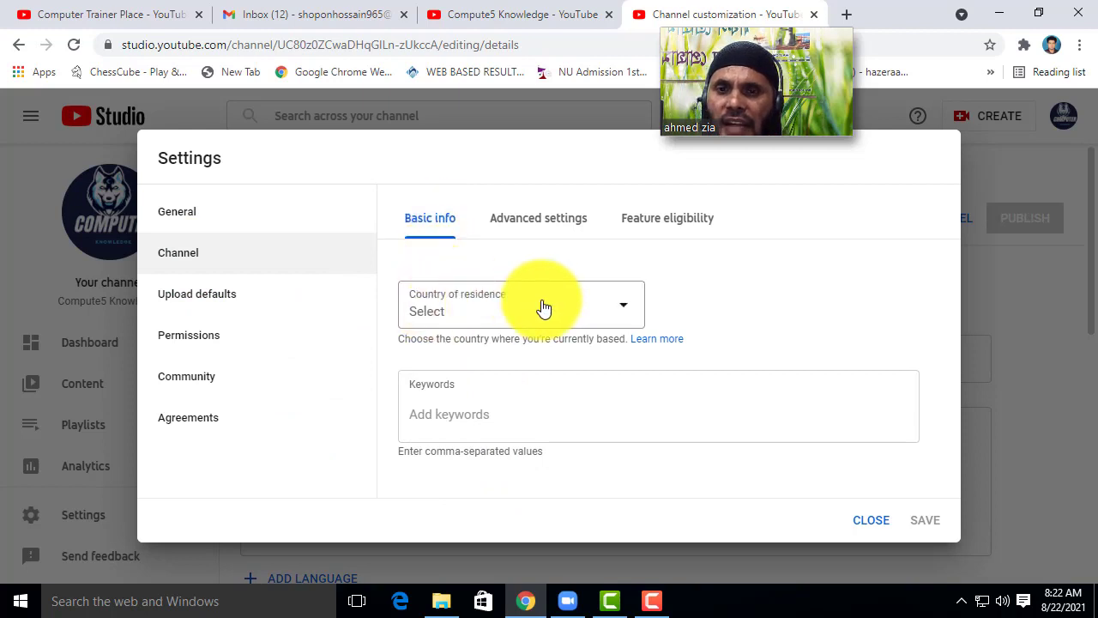
click(629, 309)
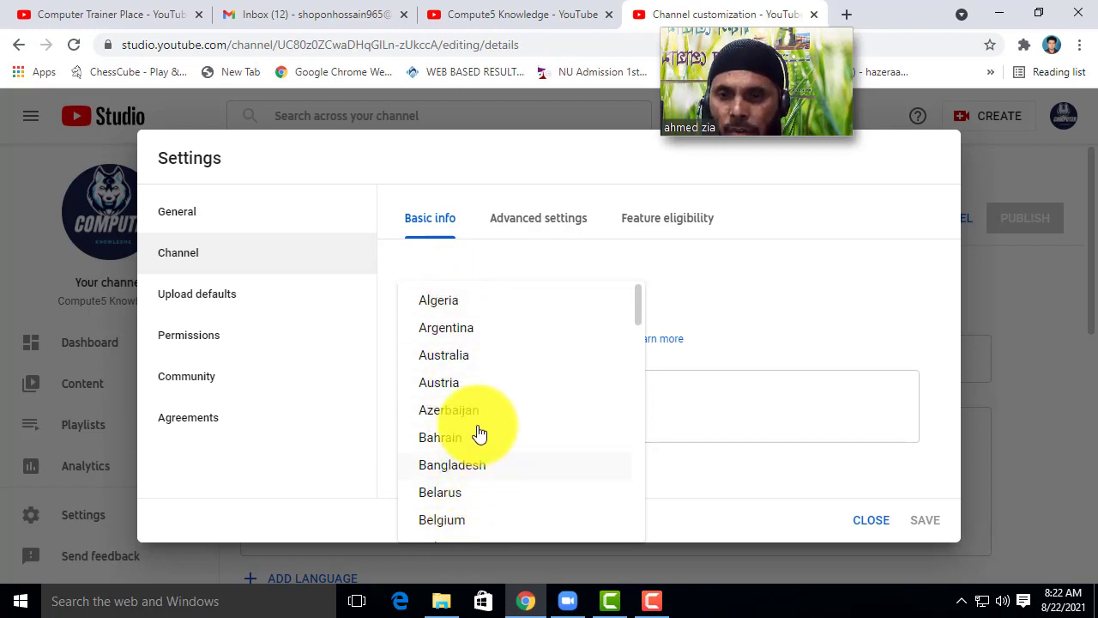
click(470, 470)
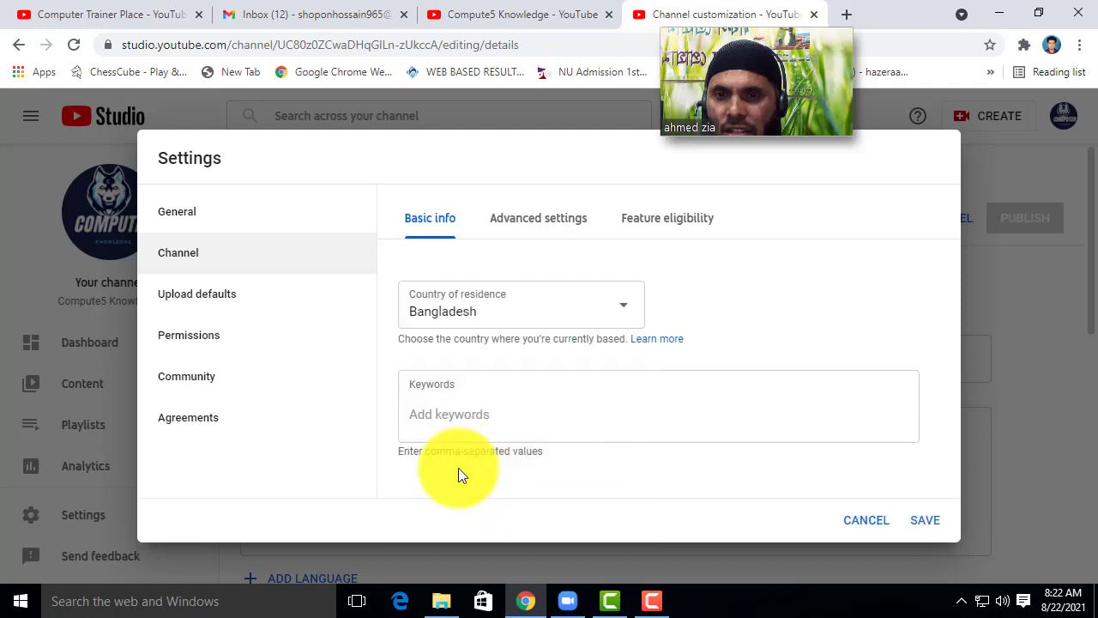
Step: Add Computer and Knowledge as channel keywords
click(485, 410)
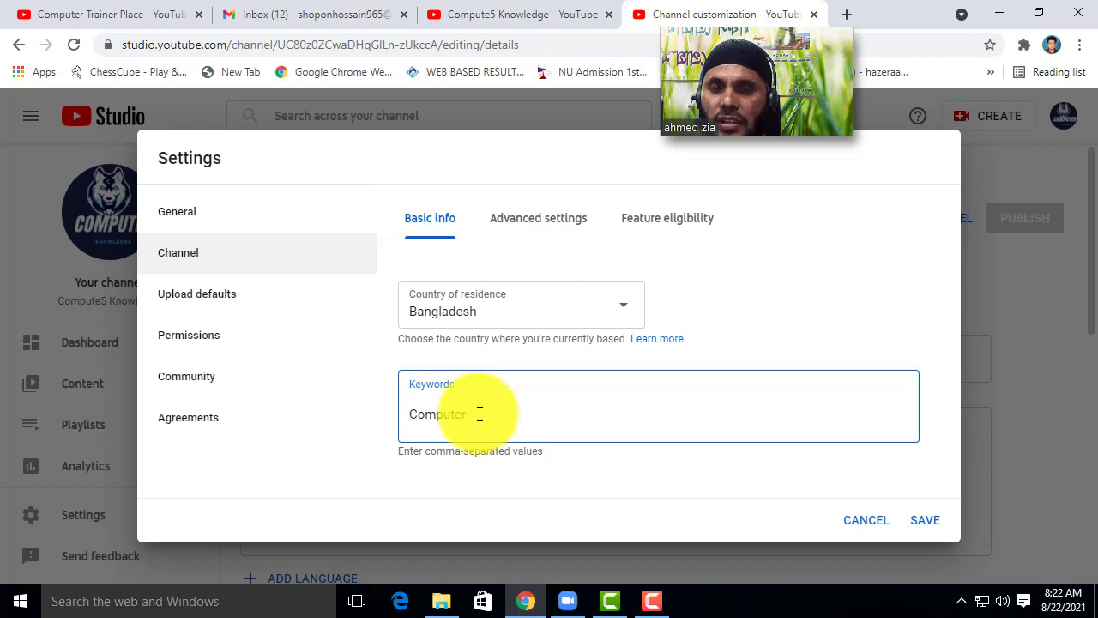
key(Return)
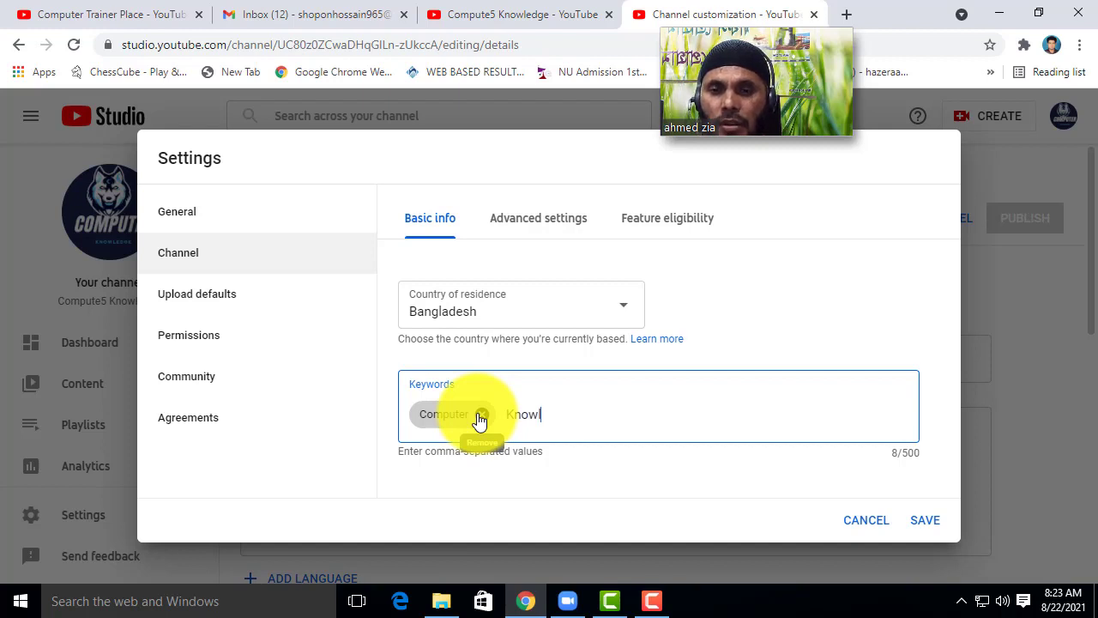
text(,)
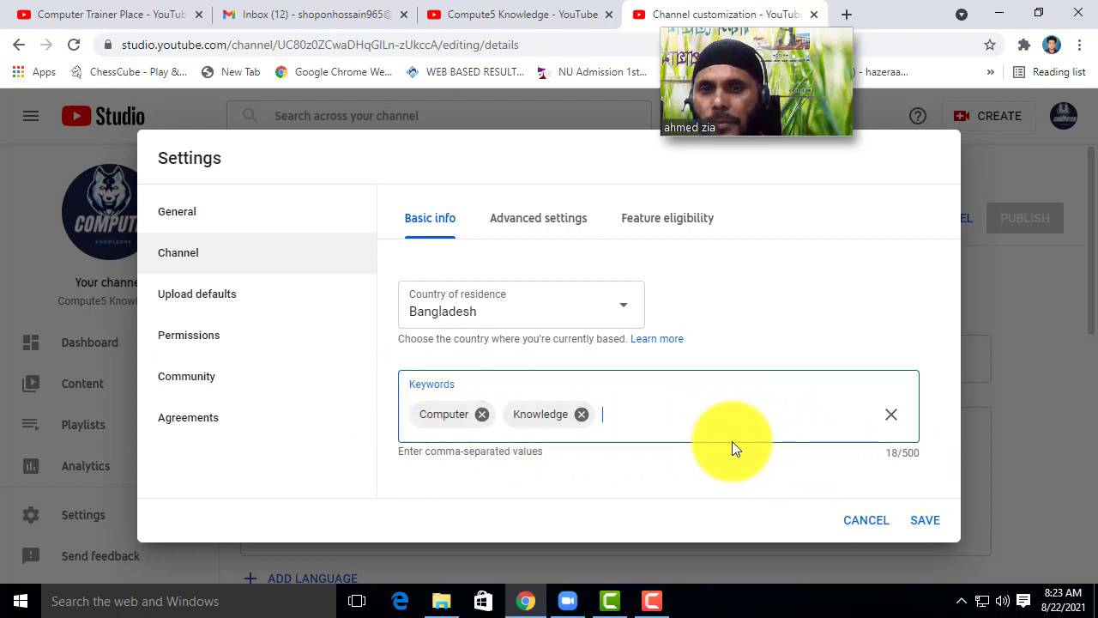
Step: Set the channel's audience to not made for kids in the advanced channel settings
click(523, 217)
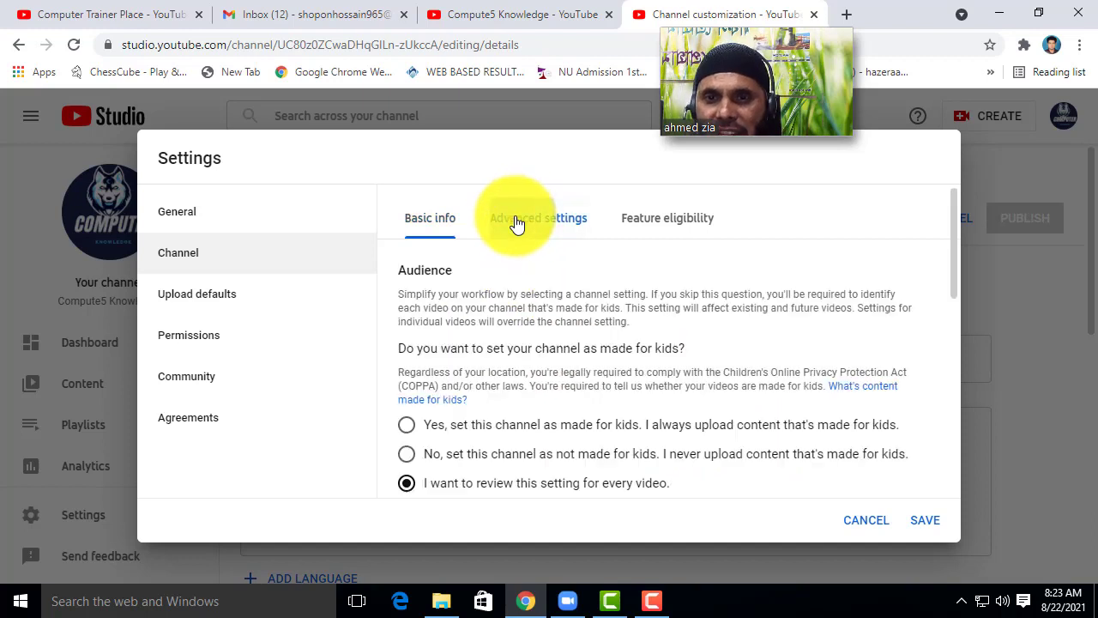
scroll(592, 412, down, 1)
scroll(578, 420, up, 1)
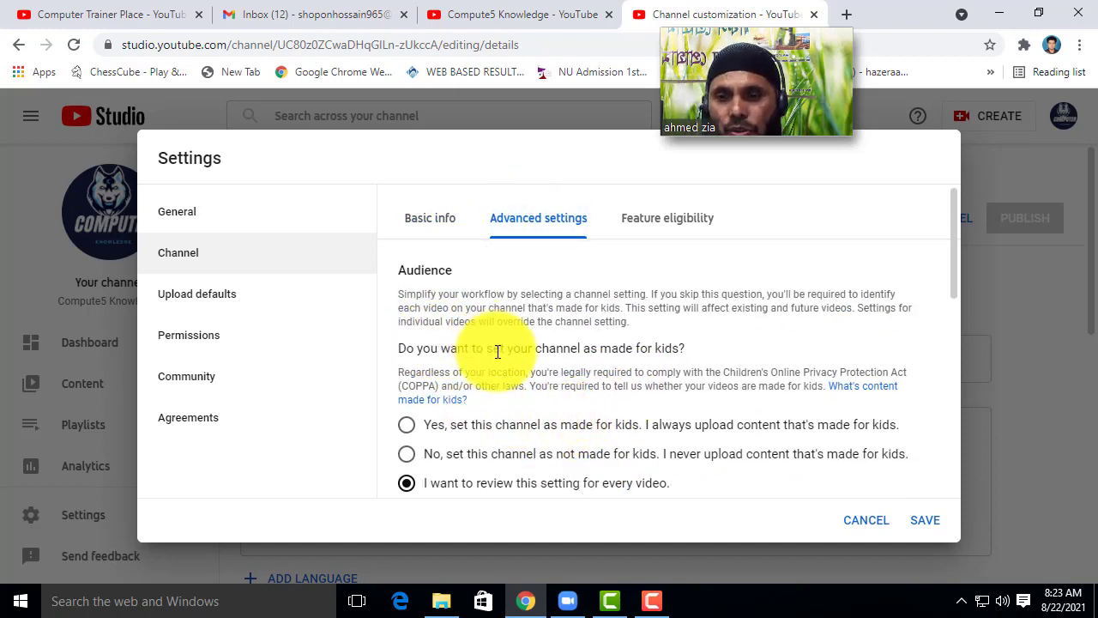
scroll(499, 399, down, 1)
scroll(502, 360, down, 2)
scroll(566, 361, up, 1)
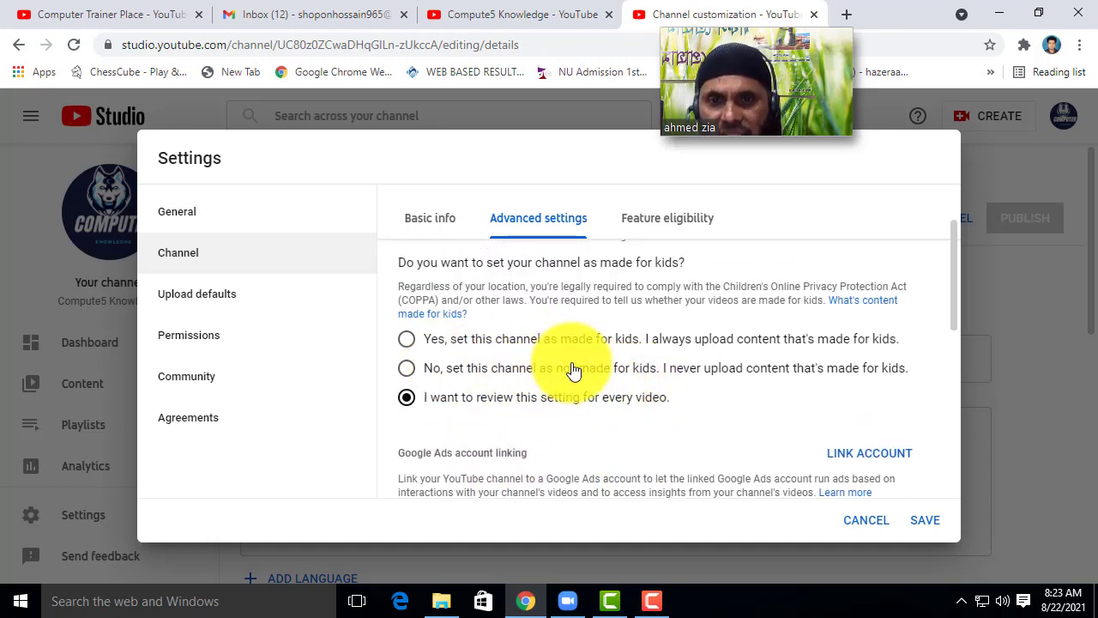
click(406, 372)
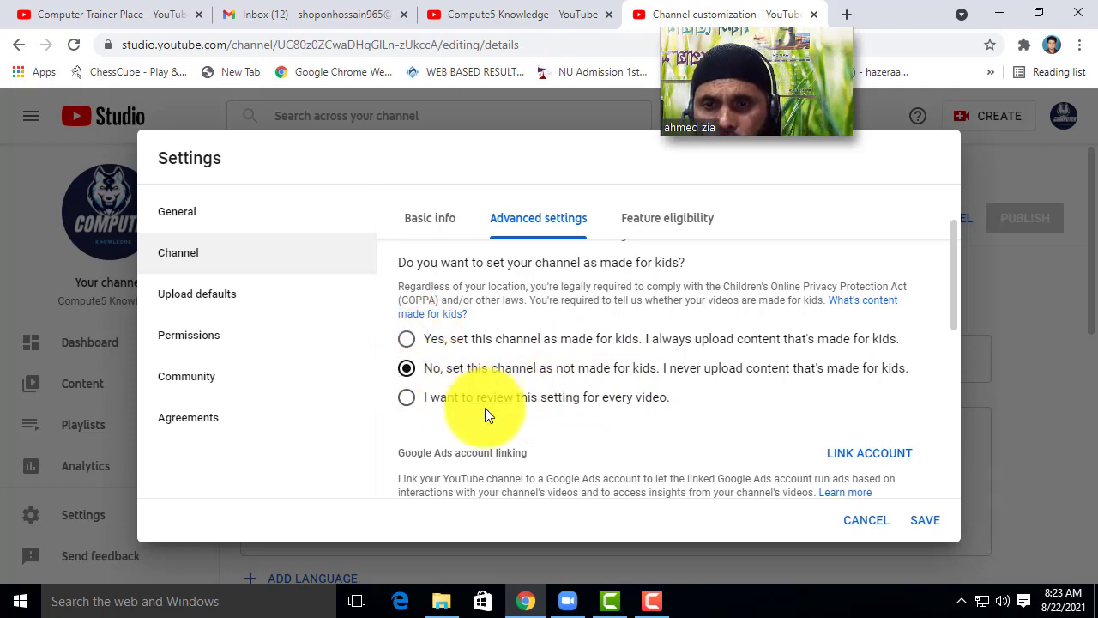
Step: Review the caption, subscriber count and advertisement options in the advanced channel settings, comparing with the Computer Trainer Place channel page
scroll(625, 388, down, 3)
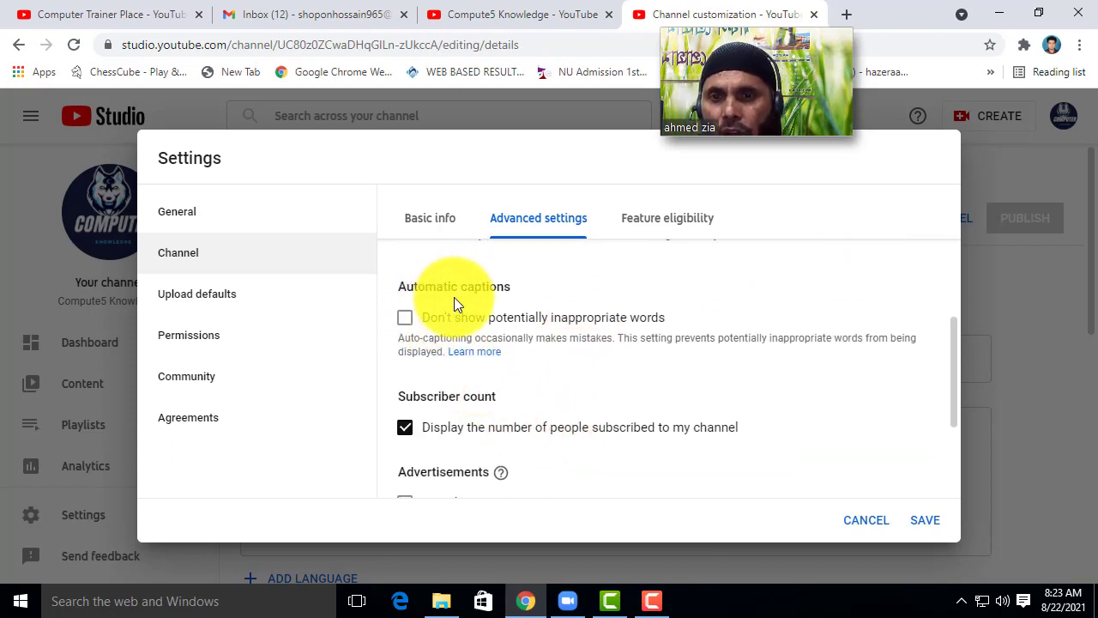
scroll(532, 395, down, 1)
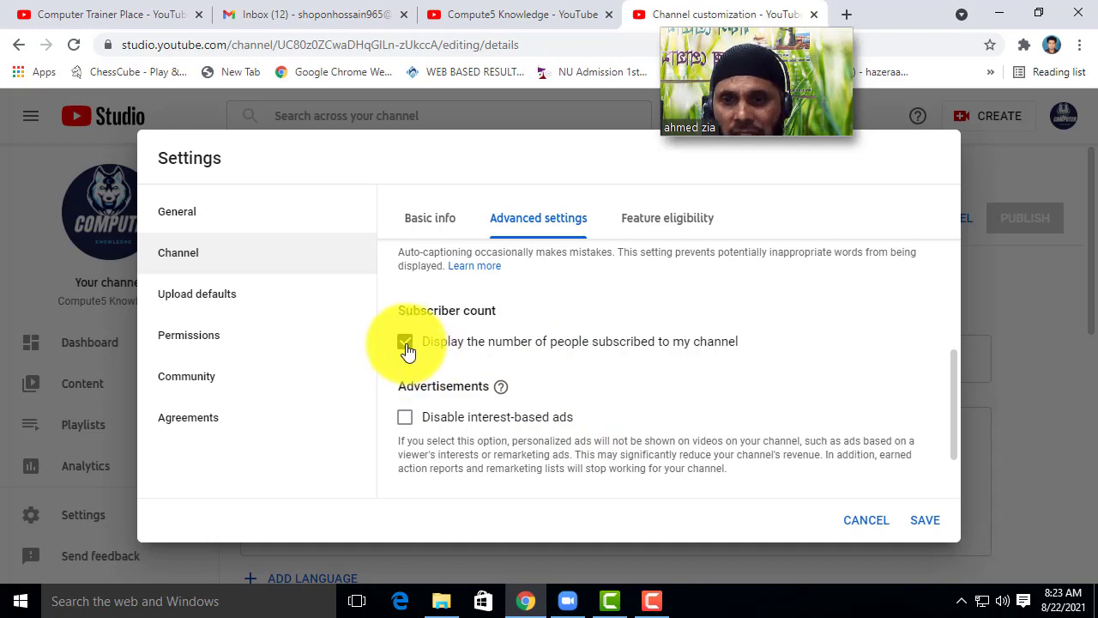
click(934, 539)
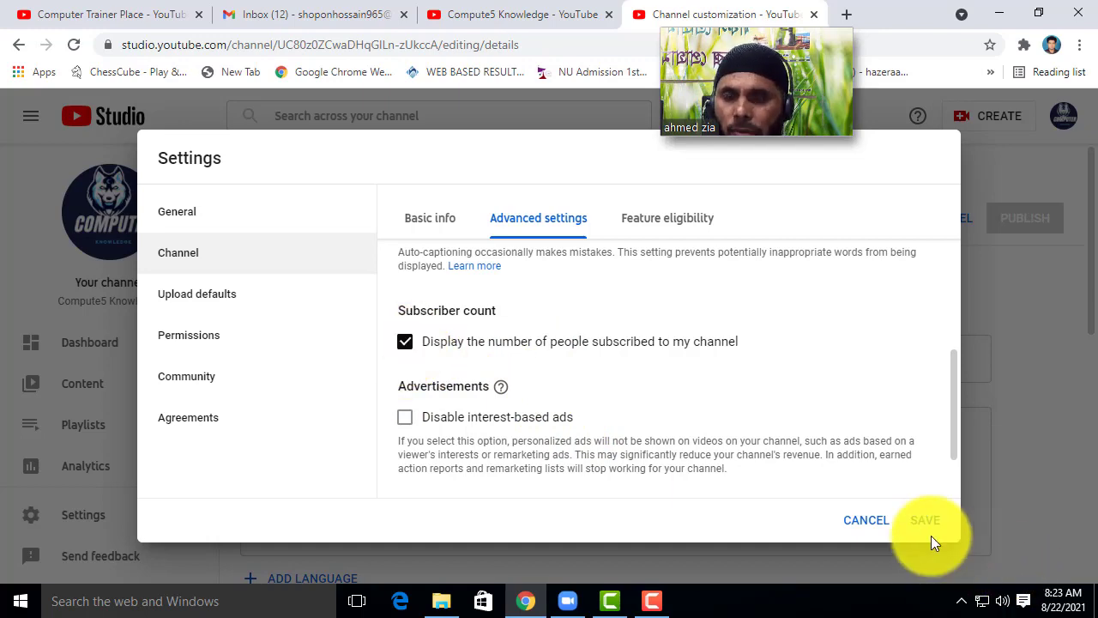
click(112, 14)
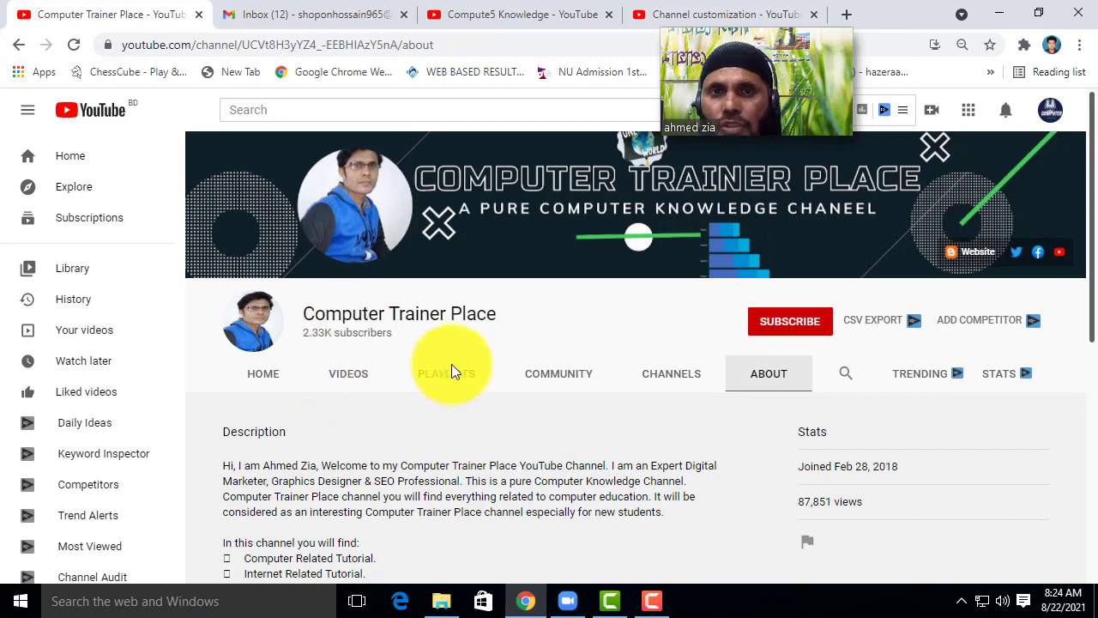
click(711, 18)
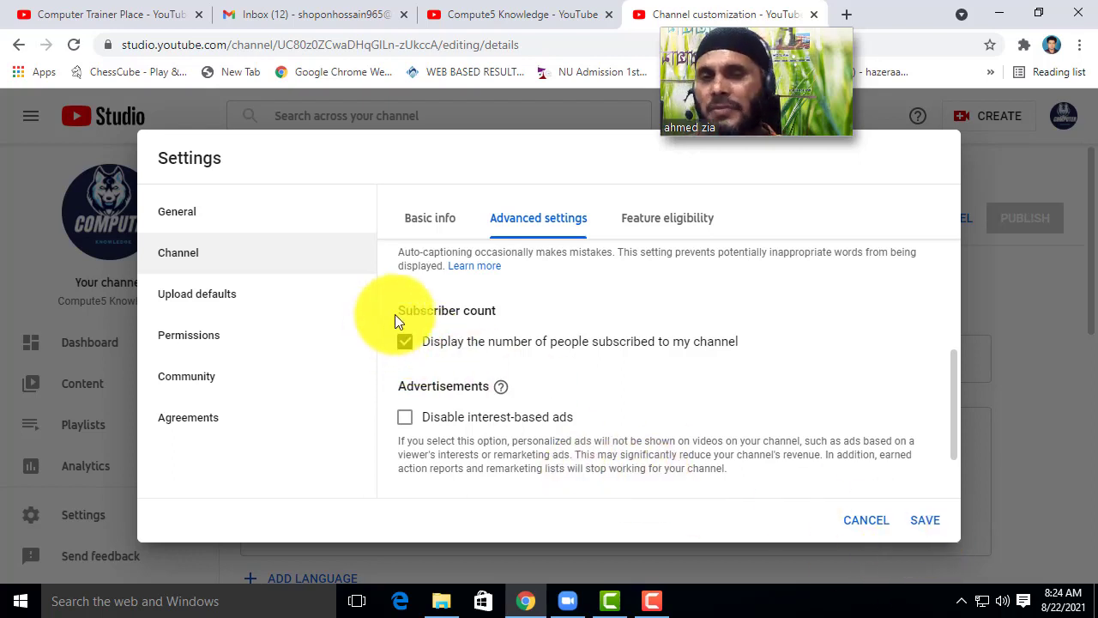
Step: Examine the channel features that require phone verification and view the phone verification page before returning to the channel settings
click(651, 230)
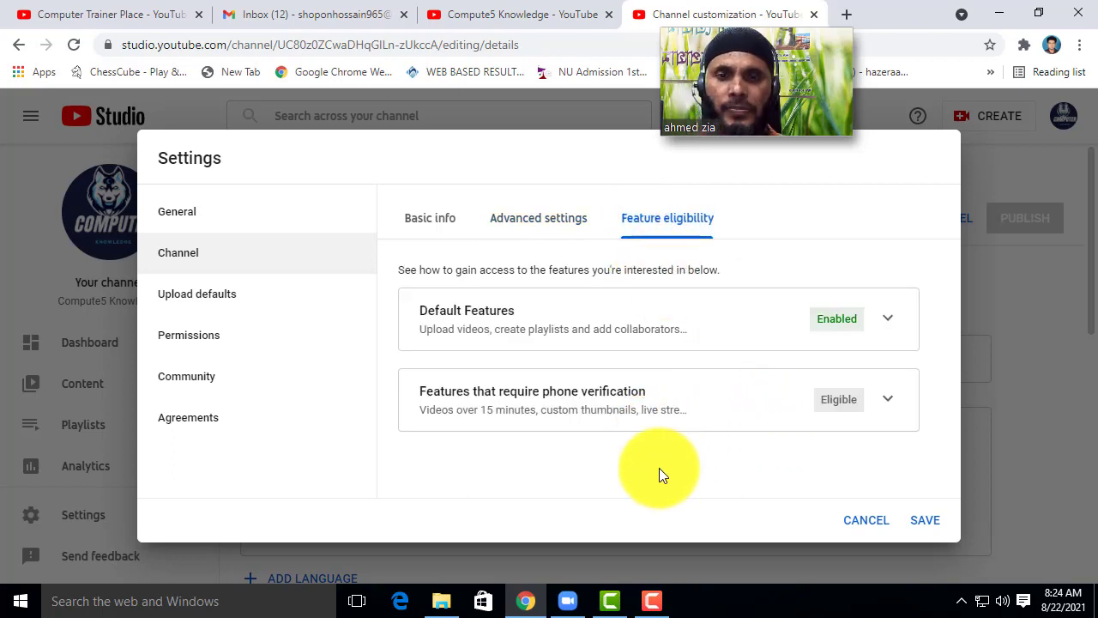
click(891, 405)
scroll(878, 427, down, 2)
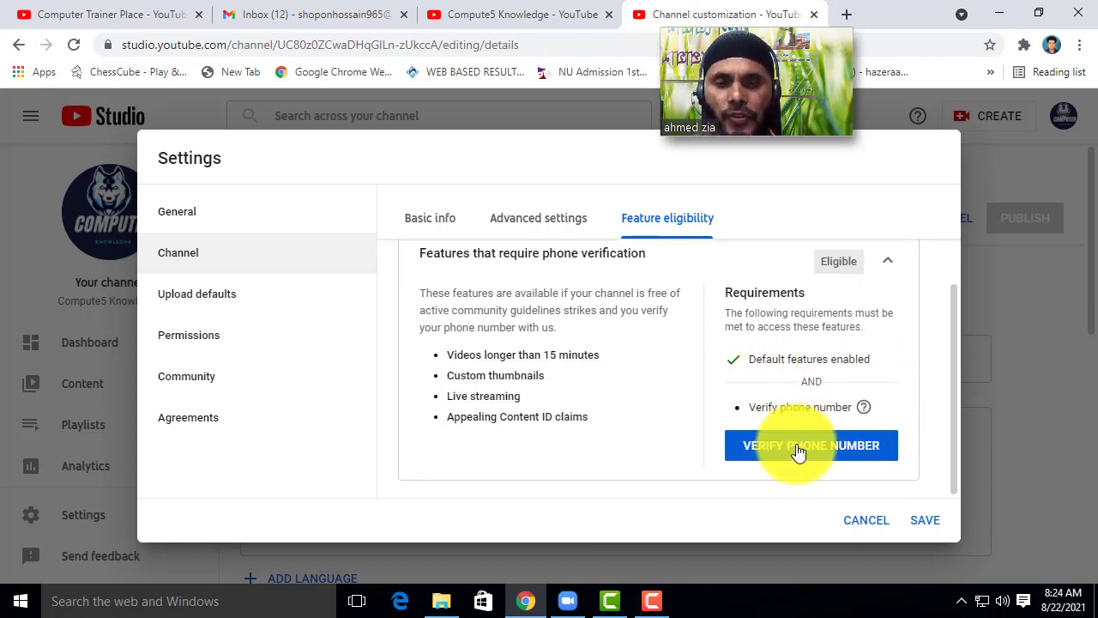
click(798, 452)
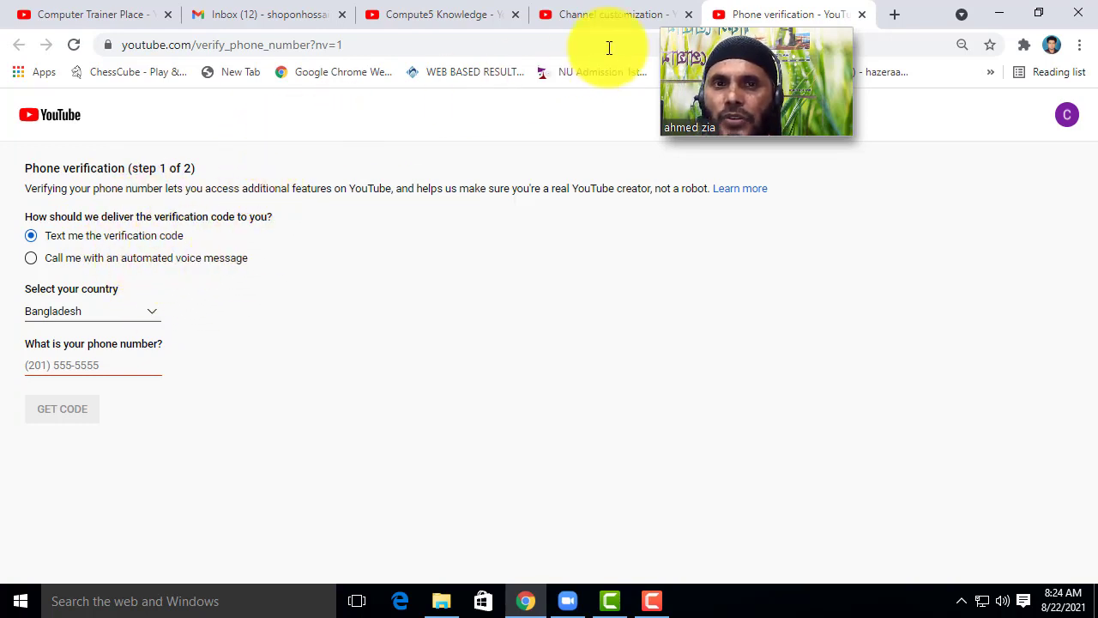
click(634, 17)
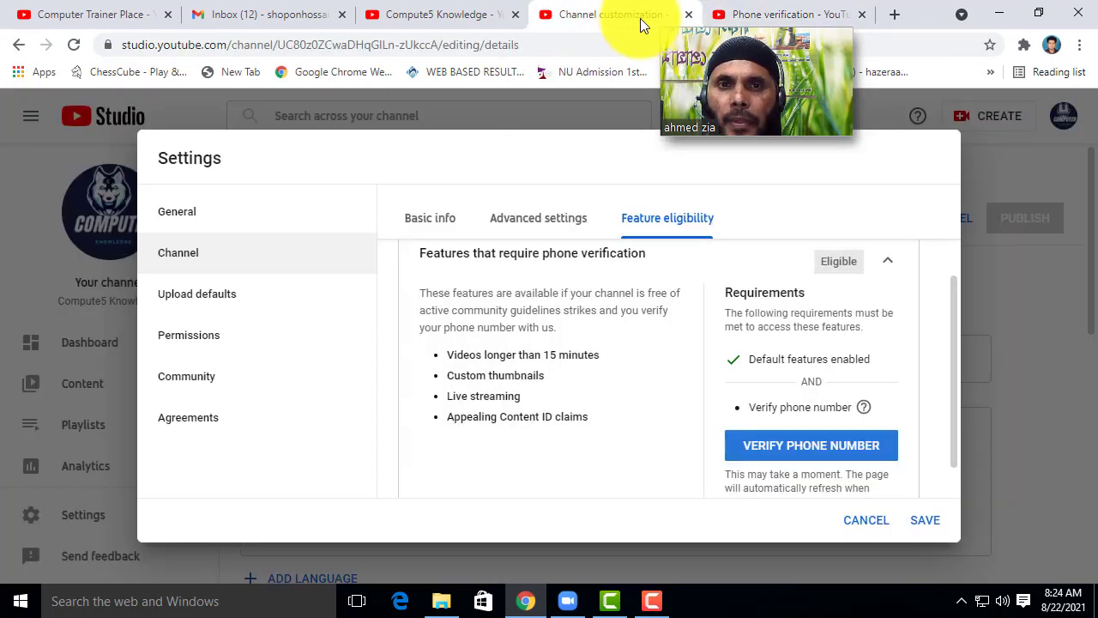
click(862, 14)
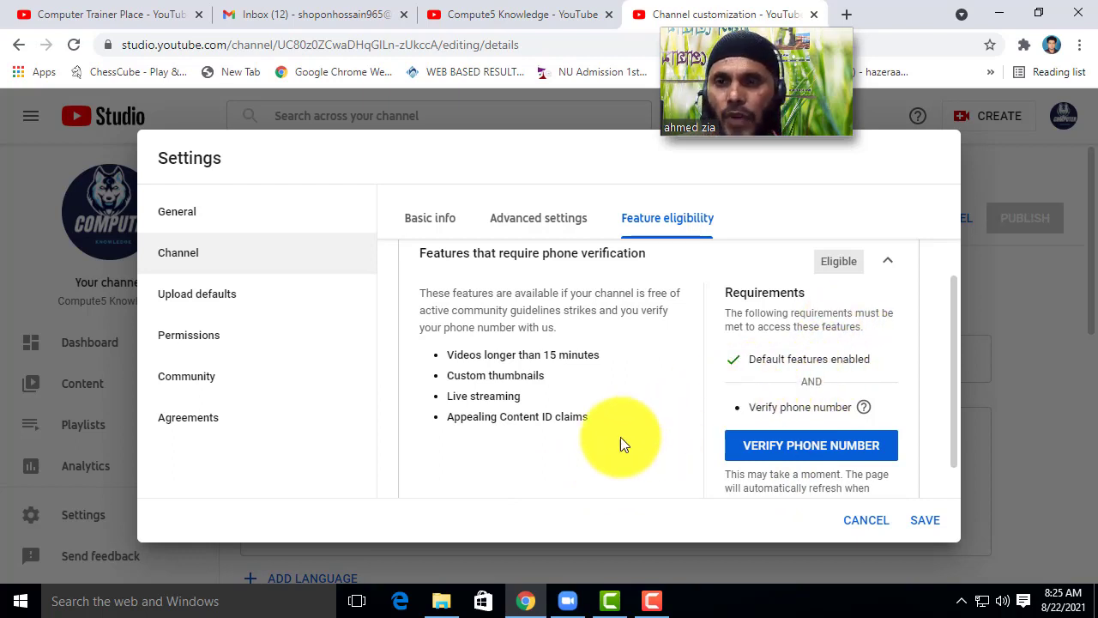
Step: Open the upload defaults and look at the description on the Computer Trainer Place channel's about page
click(216, 295)
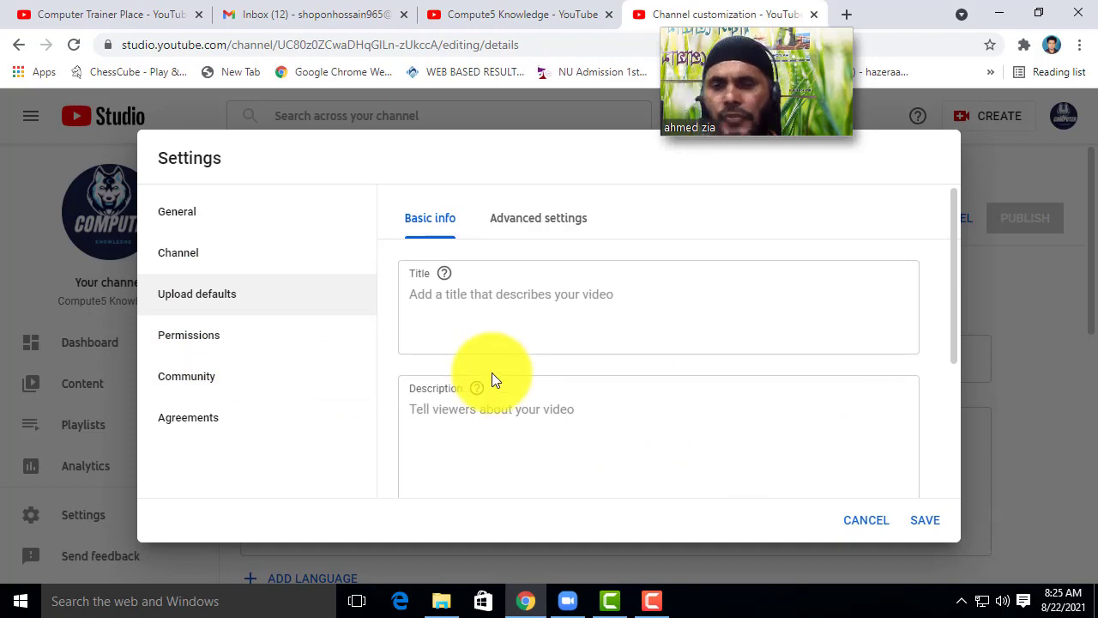
click(111, 16)
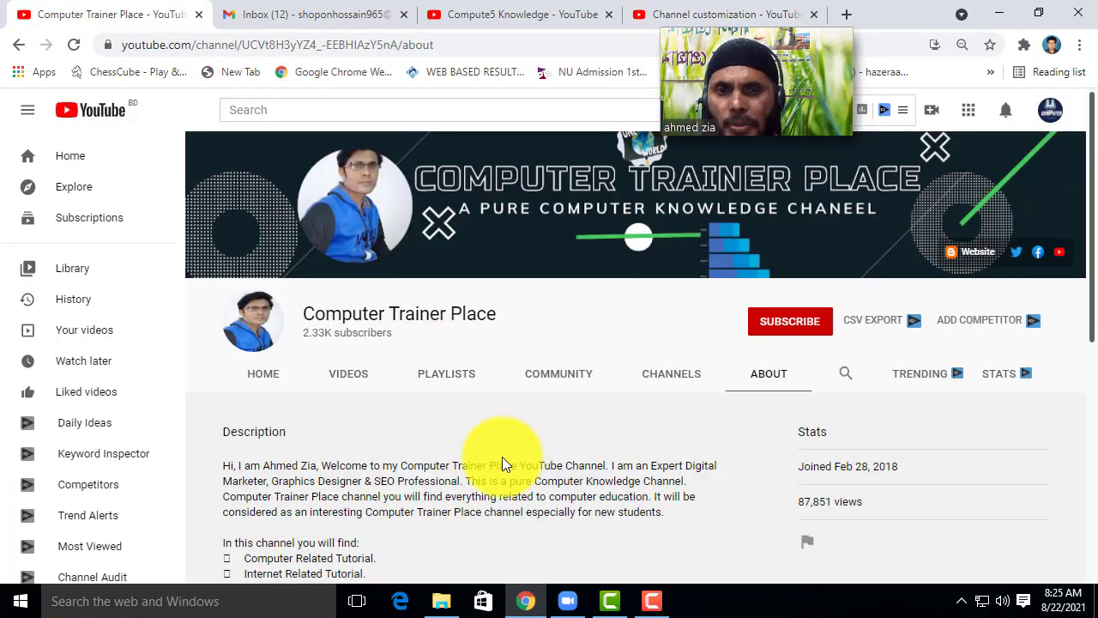
scroll(502, 459, down, 5)
scroll(357, 429, up, 5)
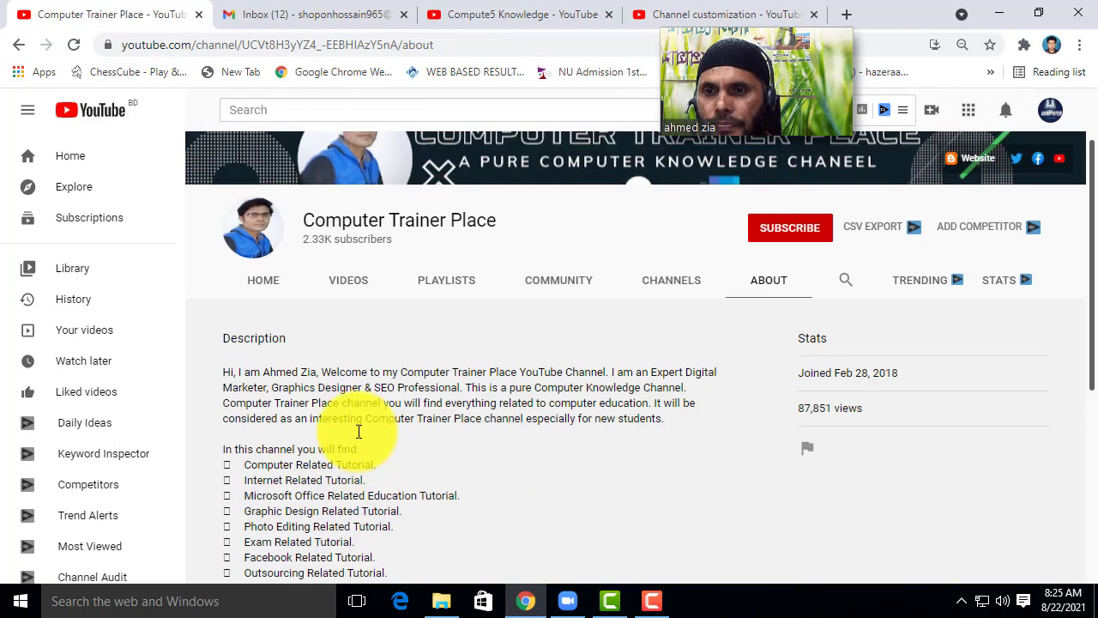
scroll(357, 427, down, 1)
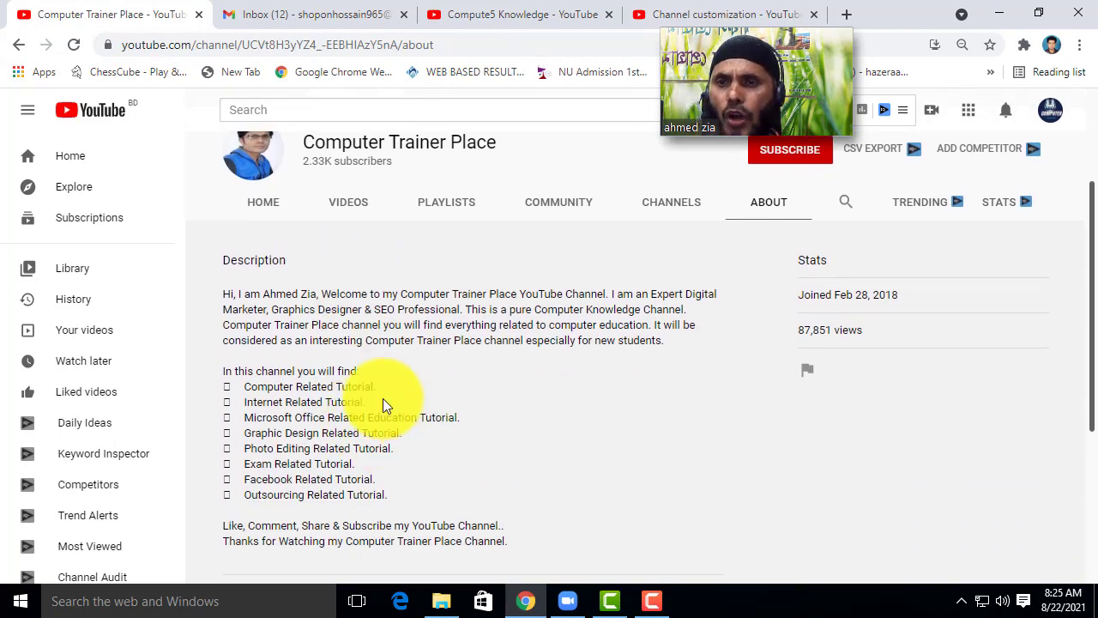
Step: Open the Rotate4all video from the Computer Trainer Place uploads and examine its full description, hashtags and links
click(346, 216)
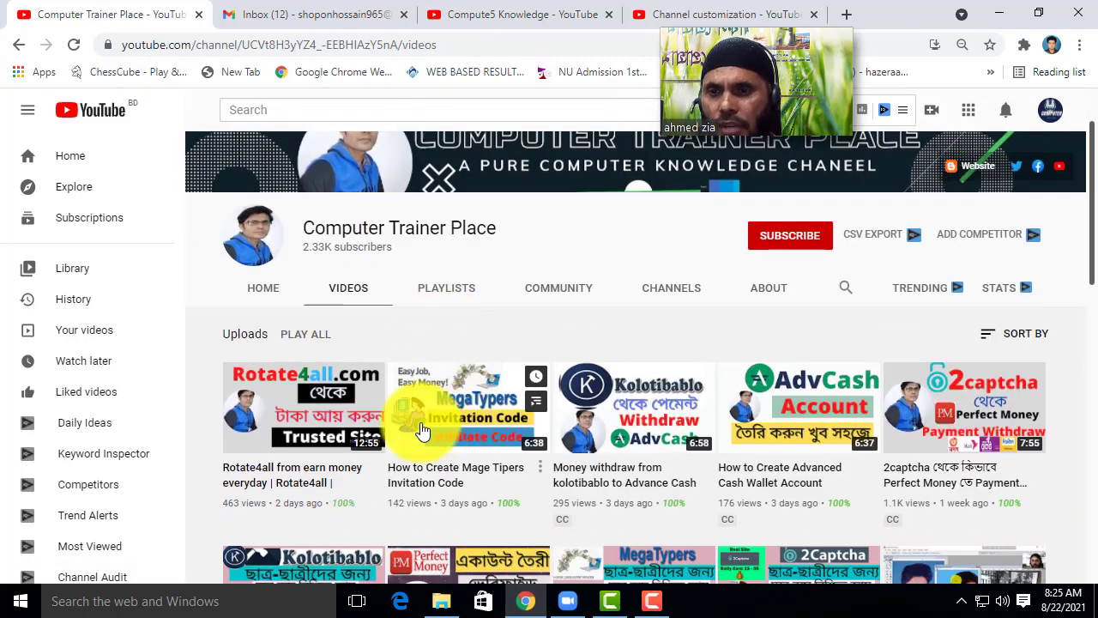
click(341, 438)
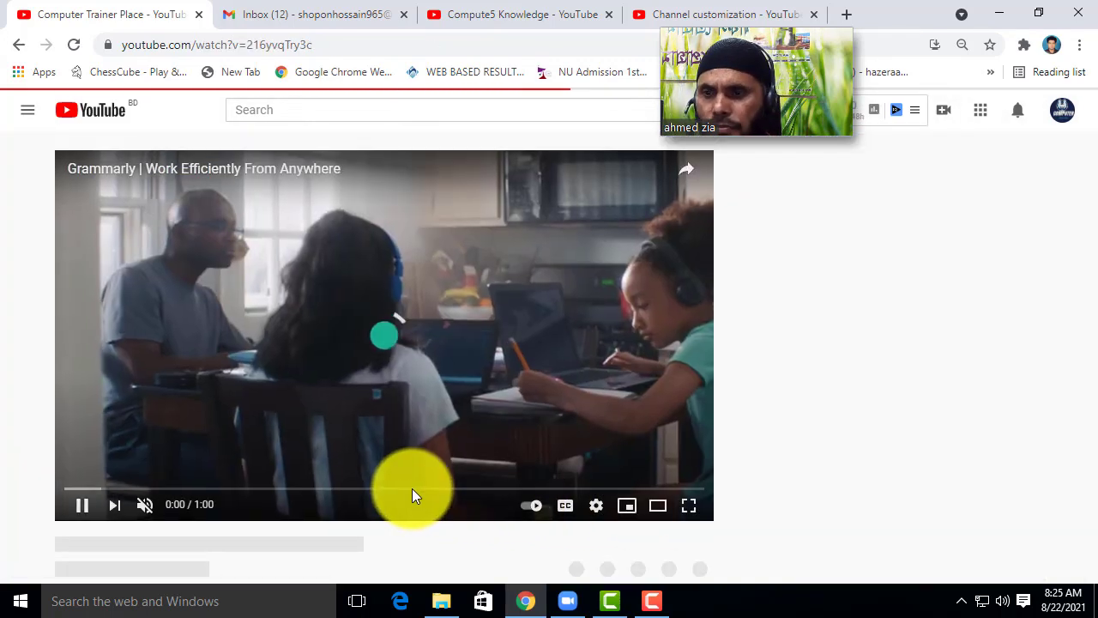
scroll(392, 503, down, 4)
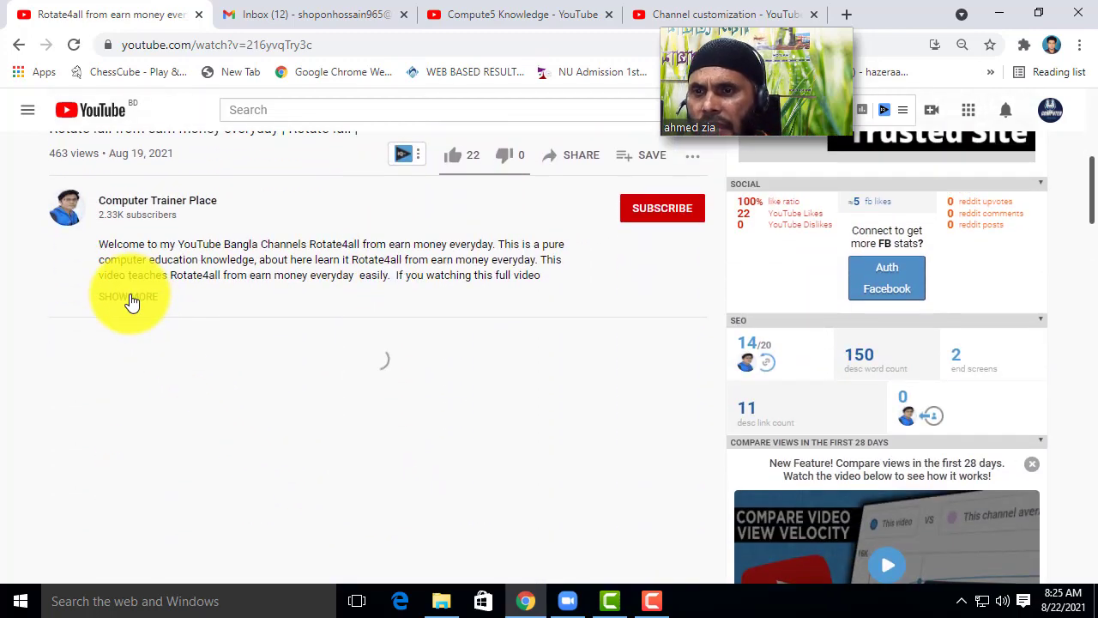
click(132, 299)
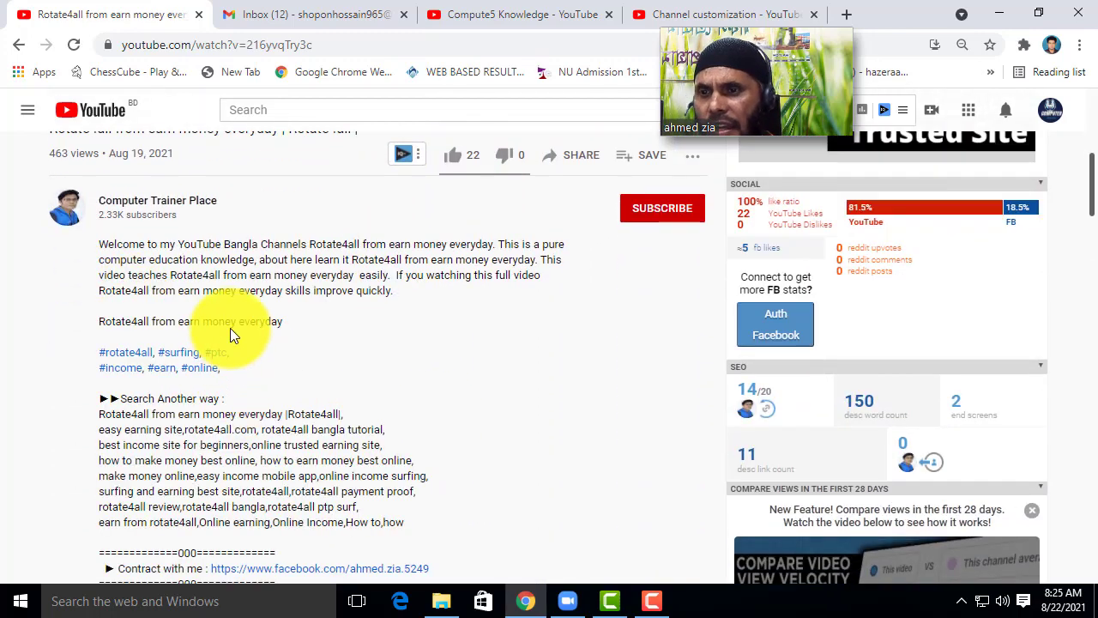
scroll(232, 352, down, 3)
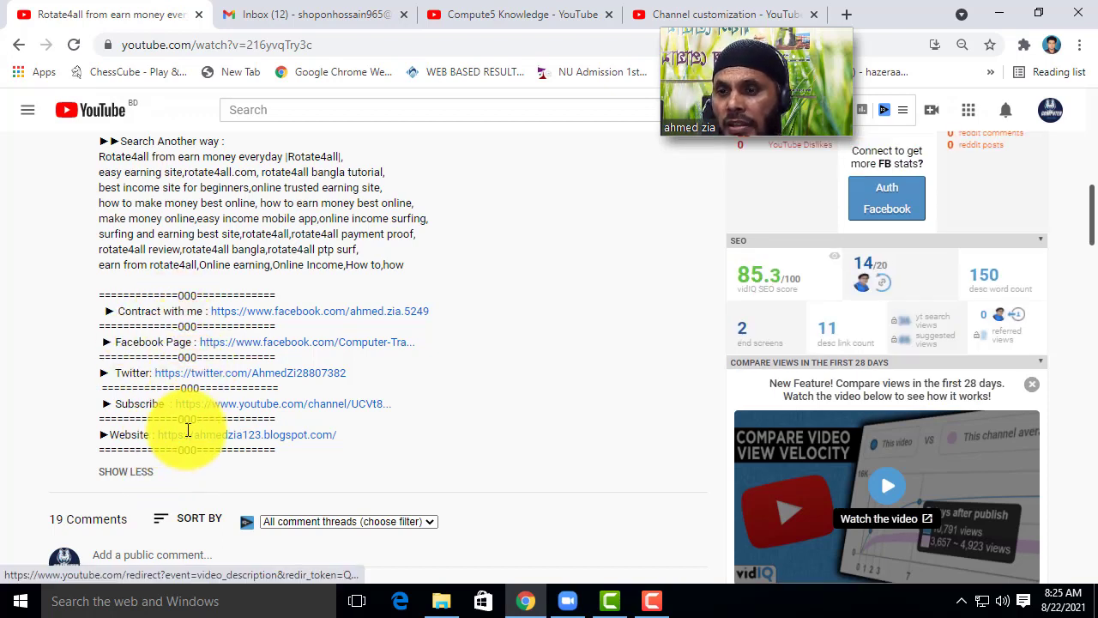
scroll(215, 431, up, 1)
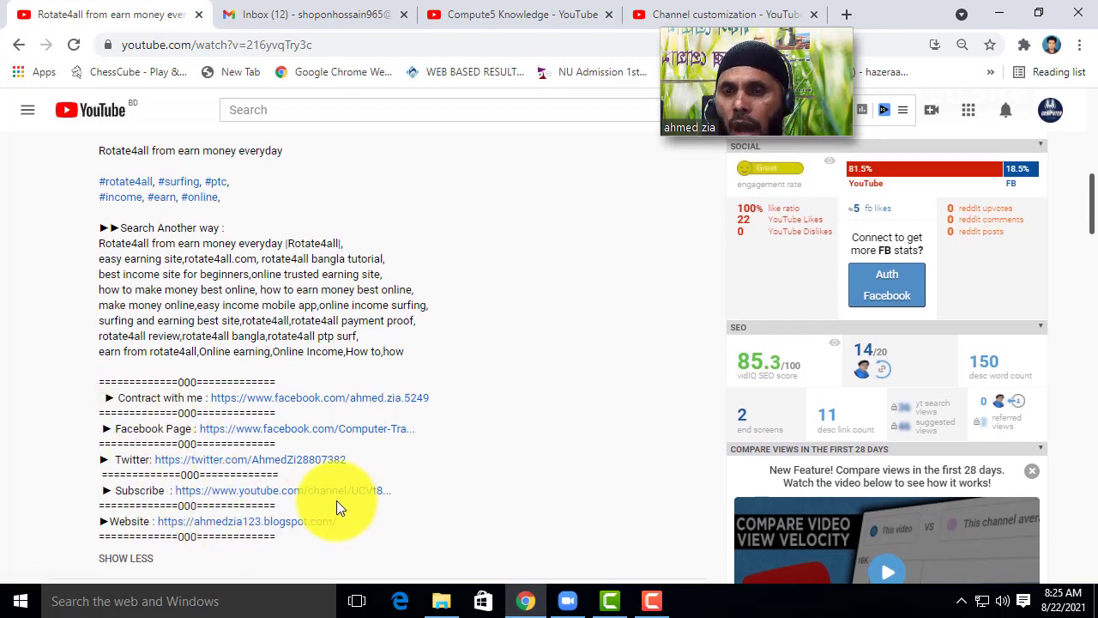
scroll(344, 490, up, 3)
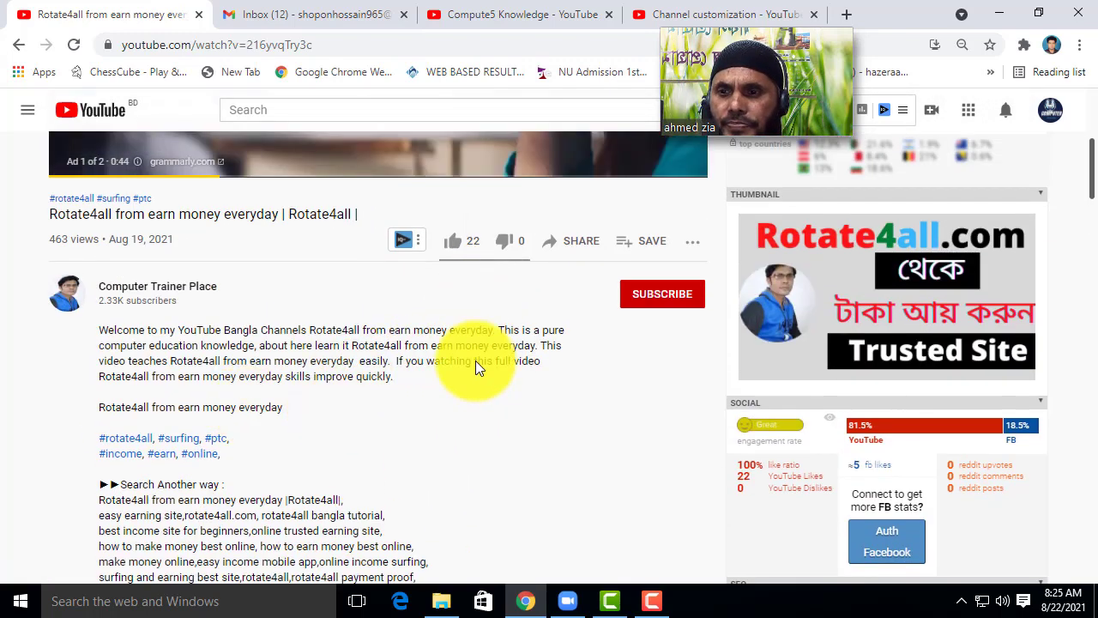
Step: Return to the upload defaults and examine the basic info fields for description, visibility and tags
click(658, 14)
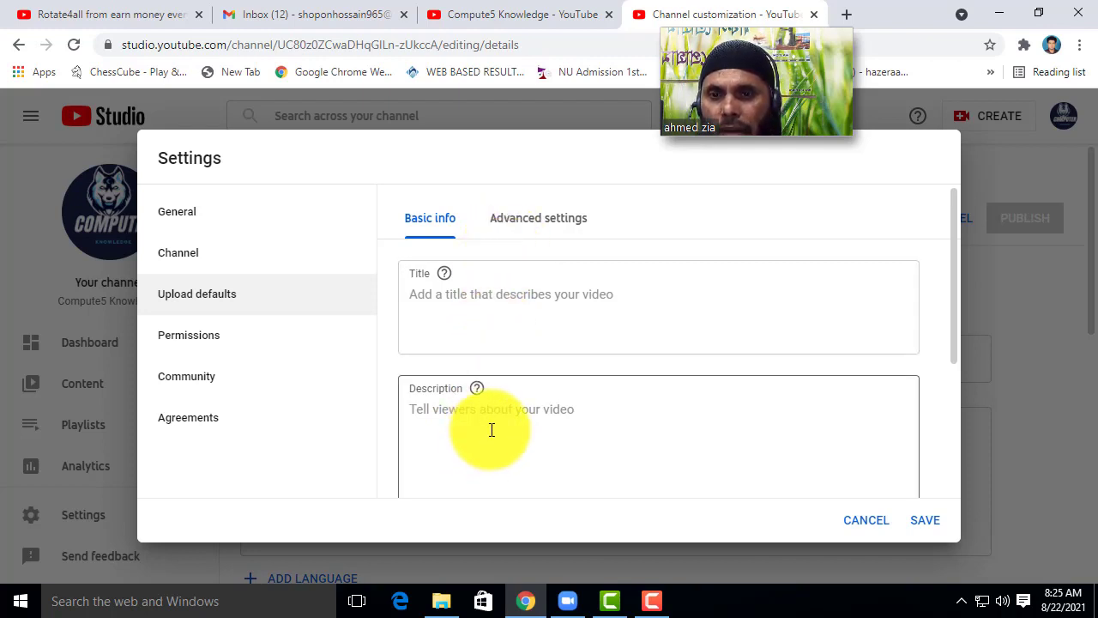
scroll(532, 394, down, 3)
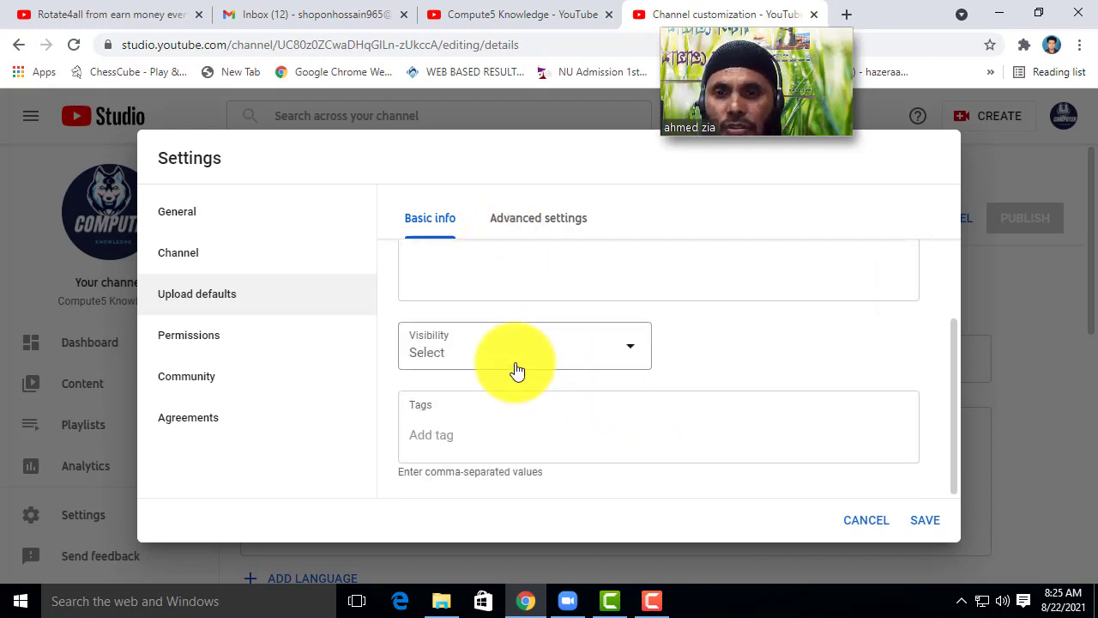
click(622, 358)
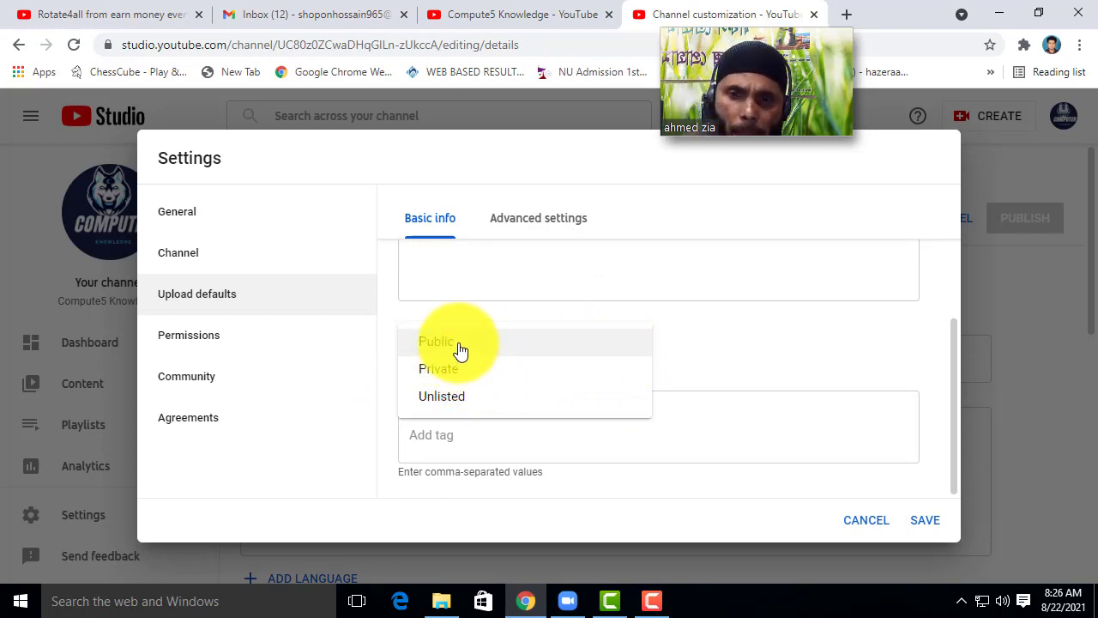
click(566, 424)
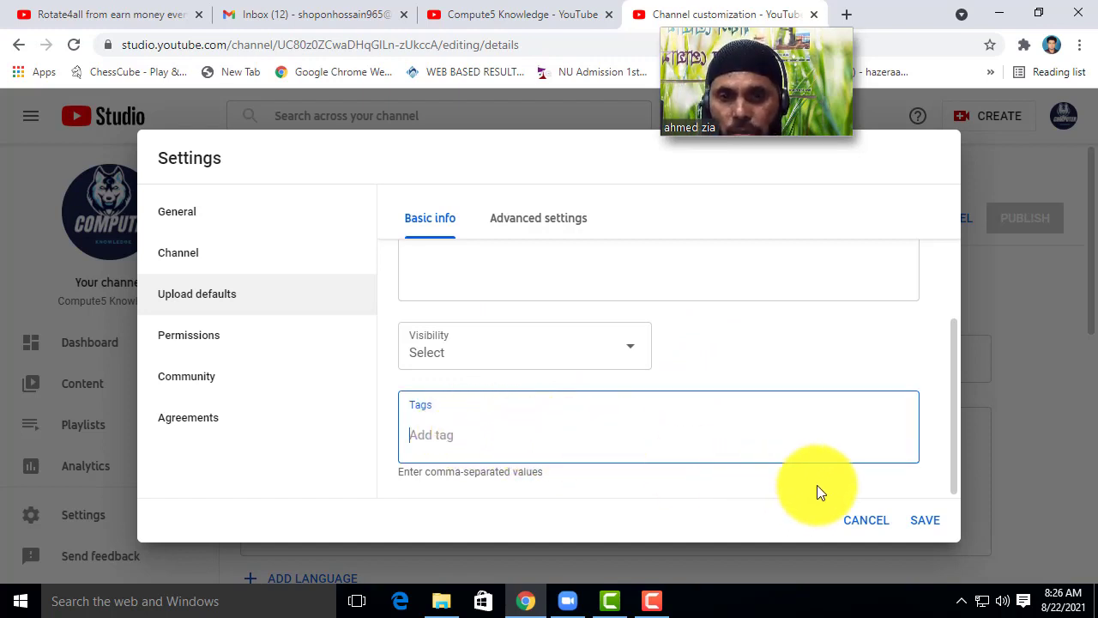
scroll(503, 412, up, 3)
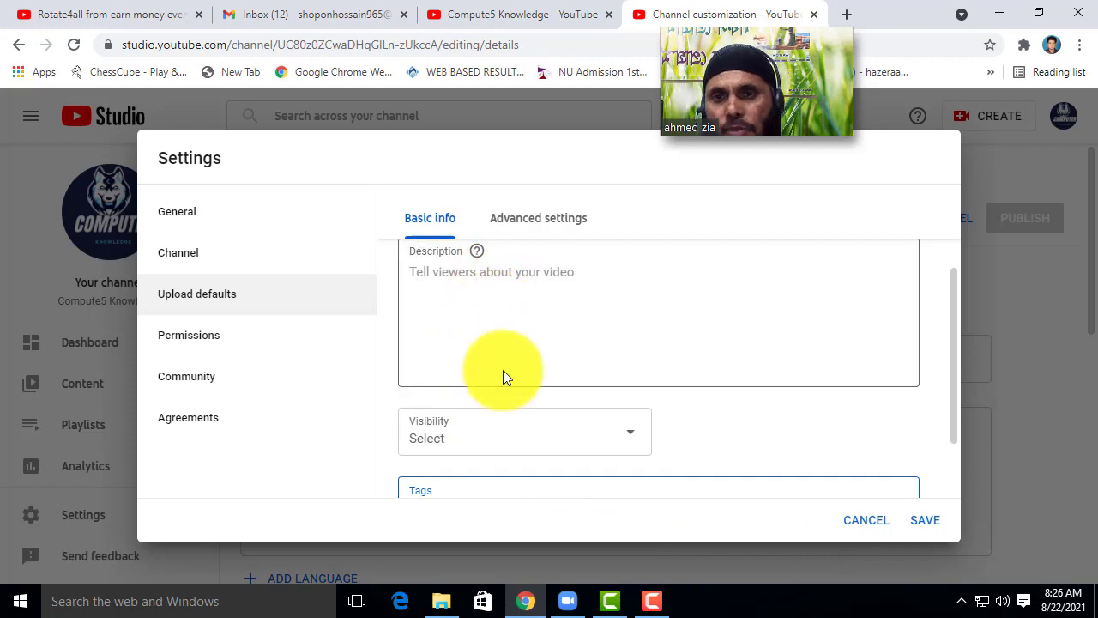
Step: Examine the automatic chapters setting and the available license choices in the advanced upload defaults
click(517, 221)
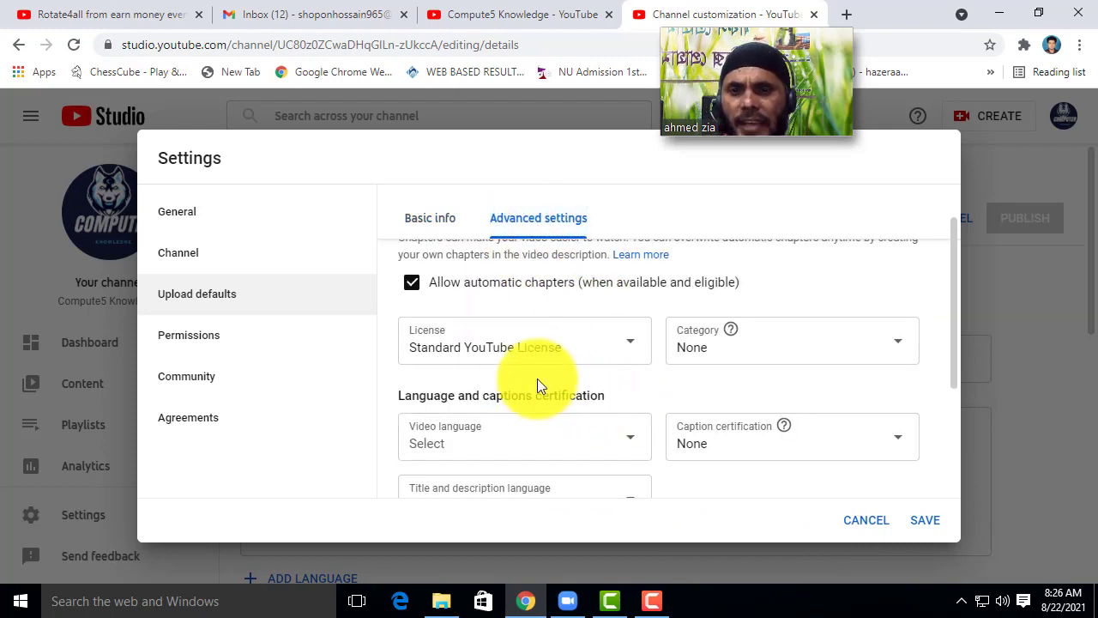
scroll(445, 323, up, 1)
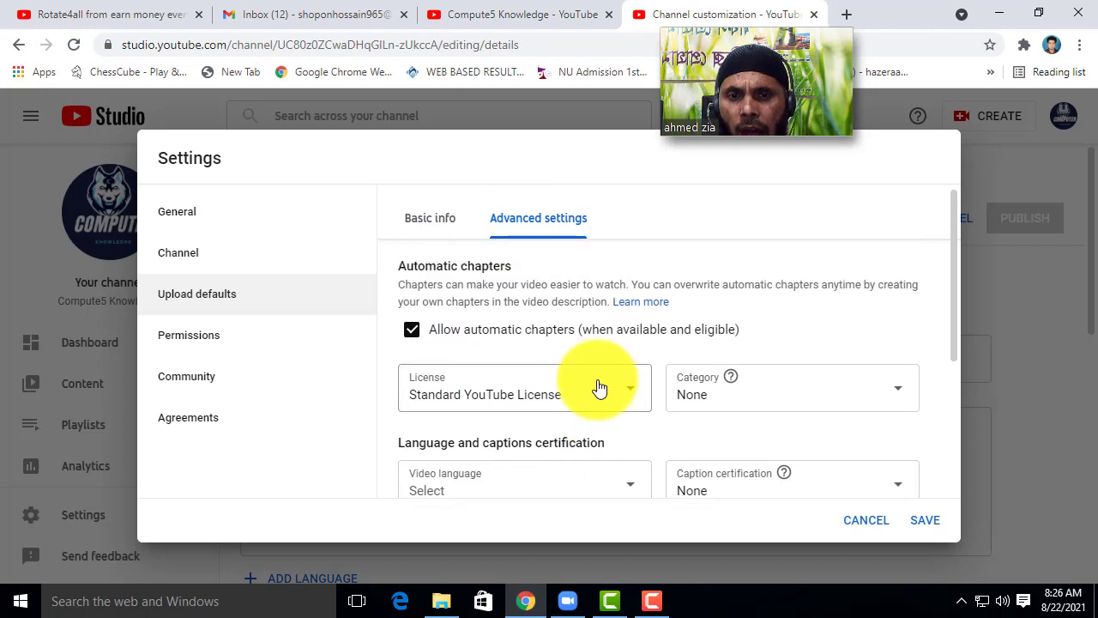
click(417, 341)
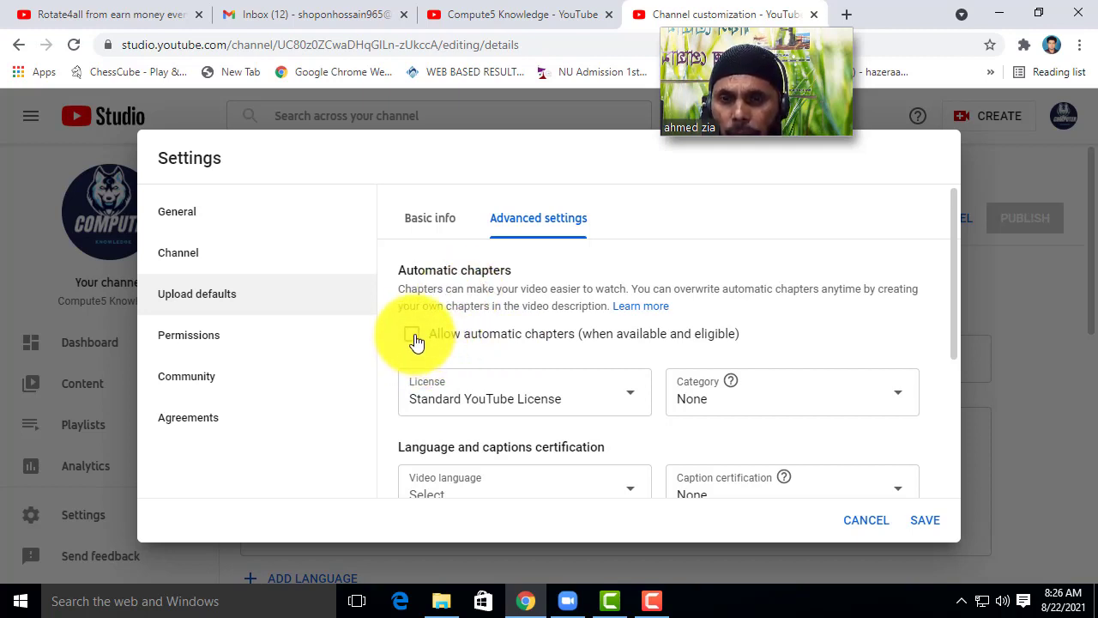
click(416, 336)
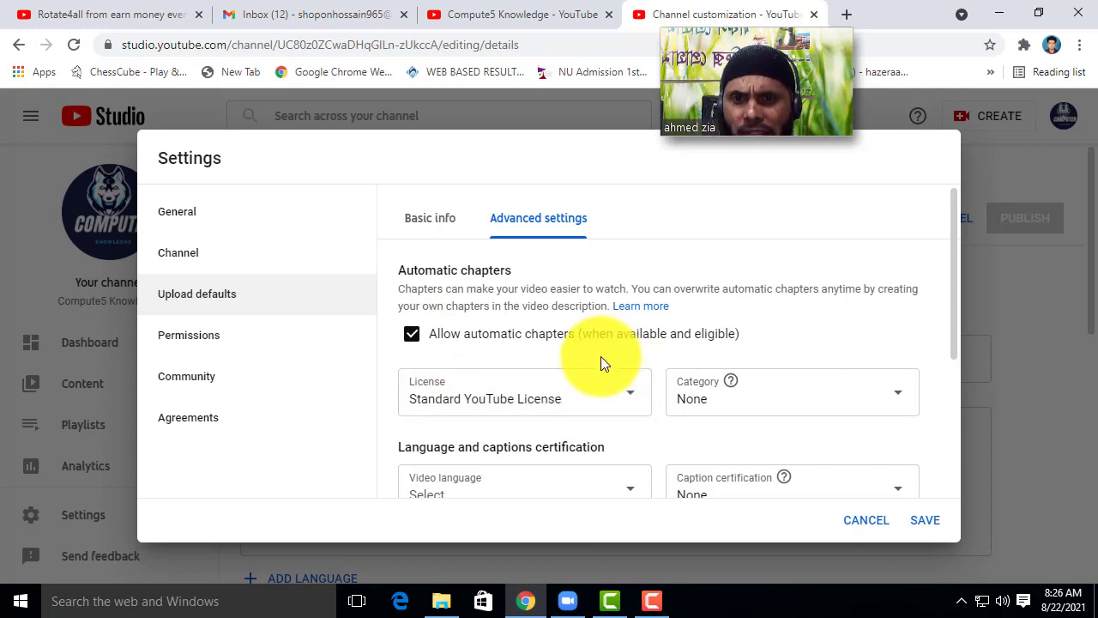
scroll(600, 356, down, 1)
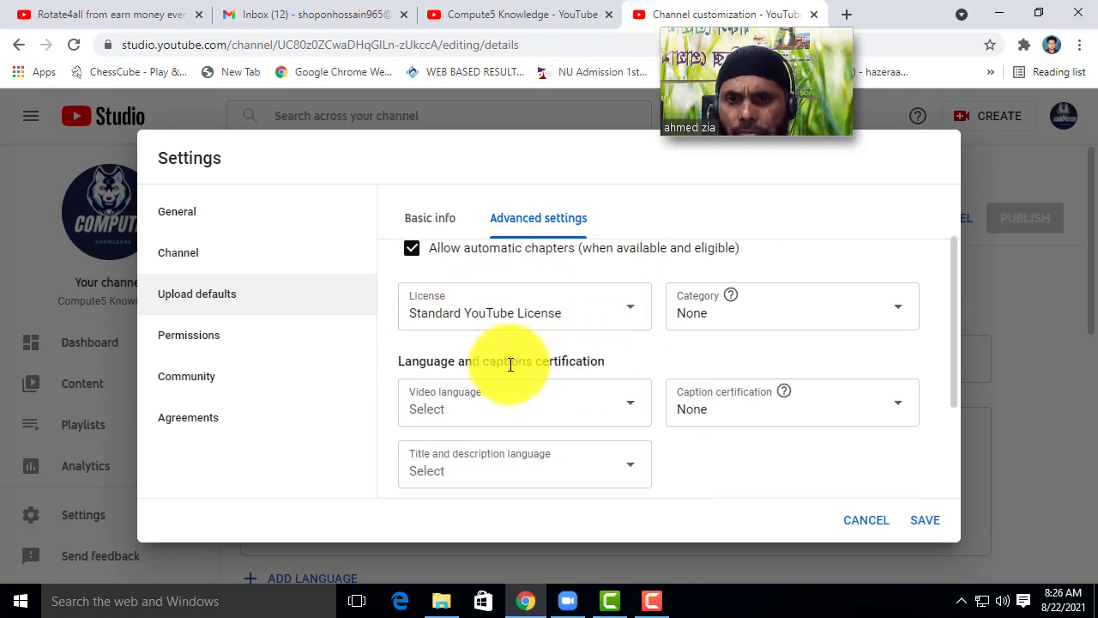
click(632, 314)
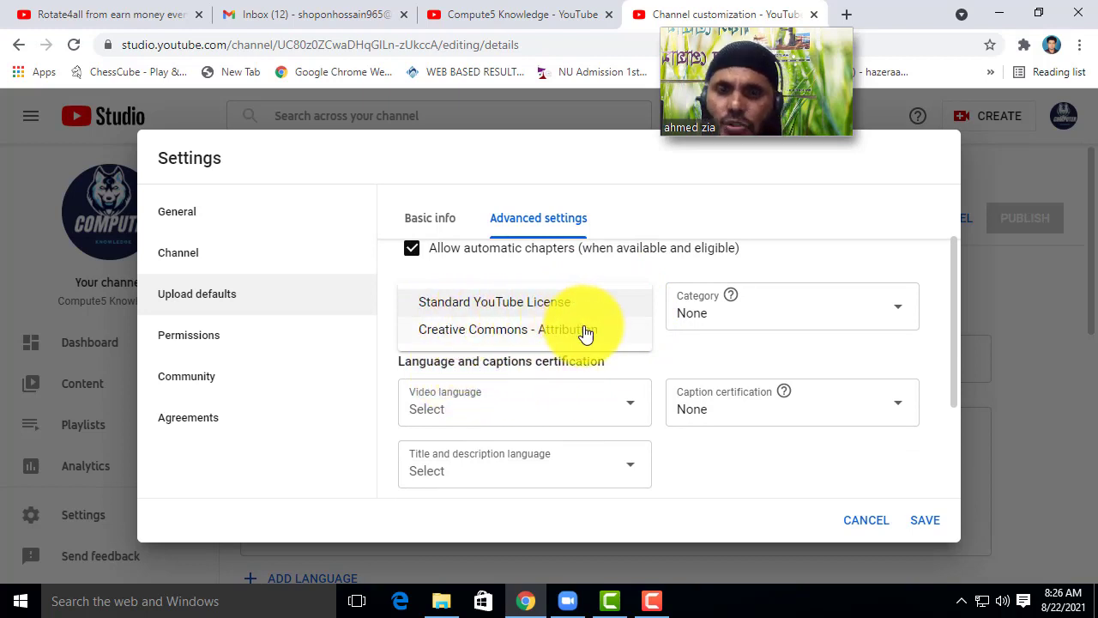
click(673, 357)
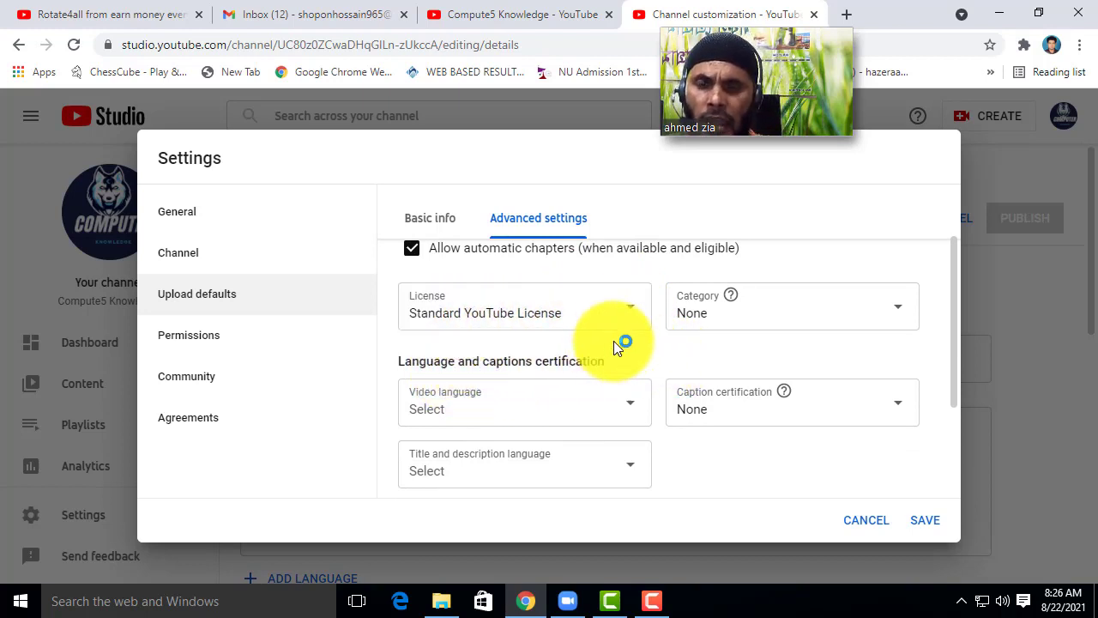
click(622, 311)
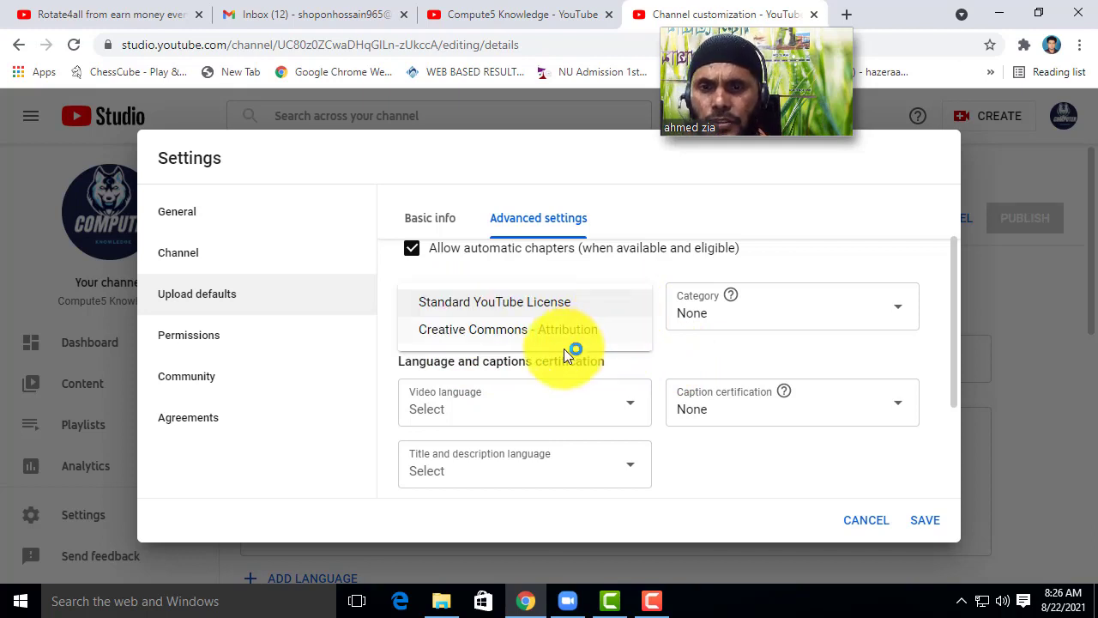
click(685, 359)
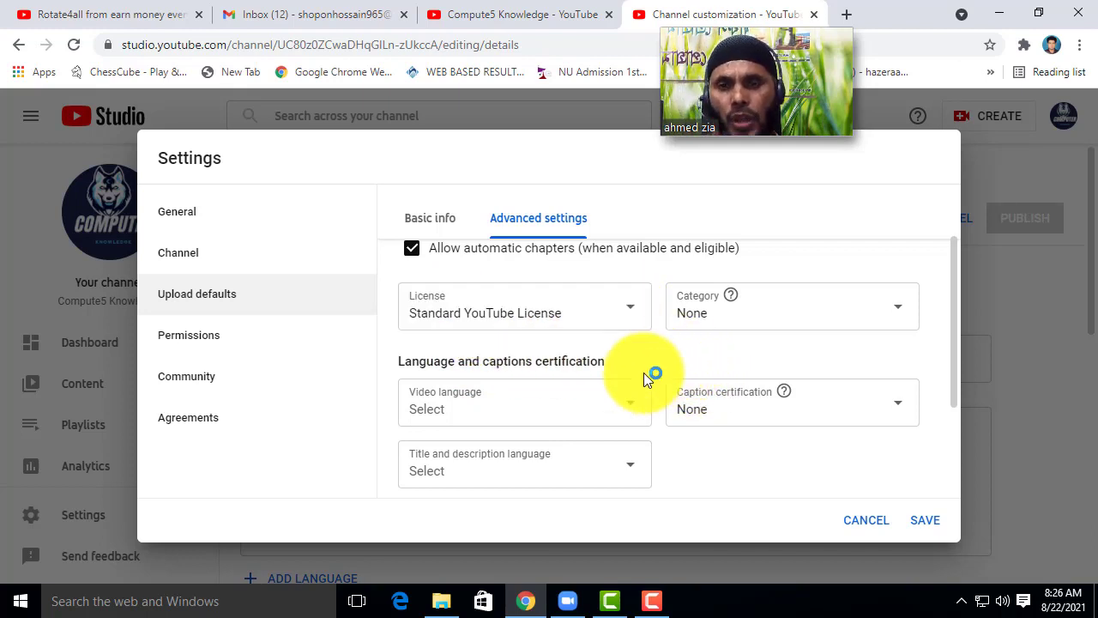
Step: Select the Standard YouTube License and set the default video category to Education in the advanced upload defaults
click(628, 314)
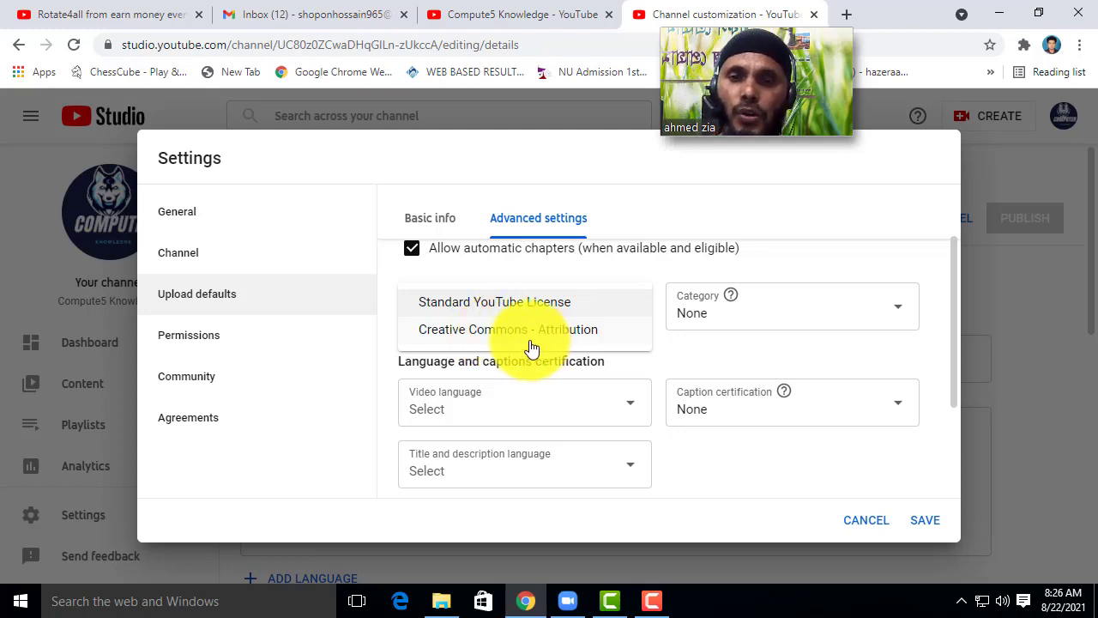
click(453, 304)
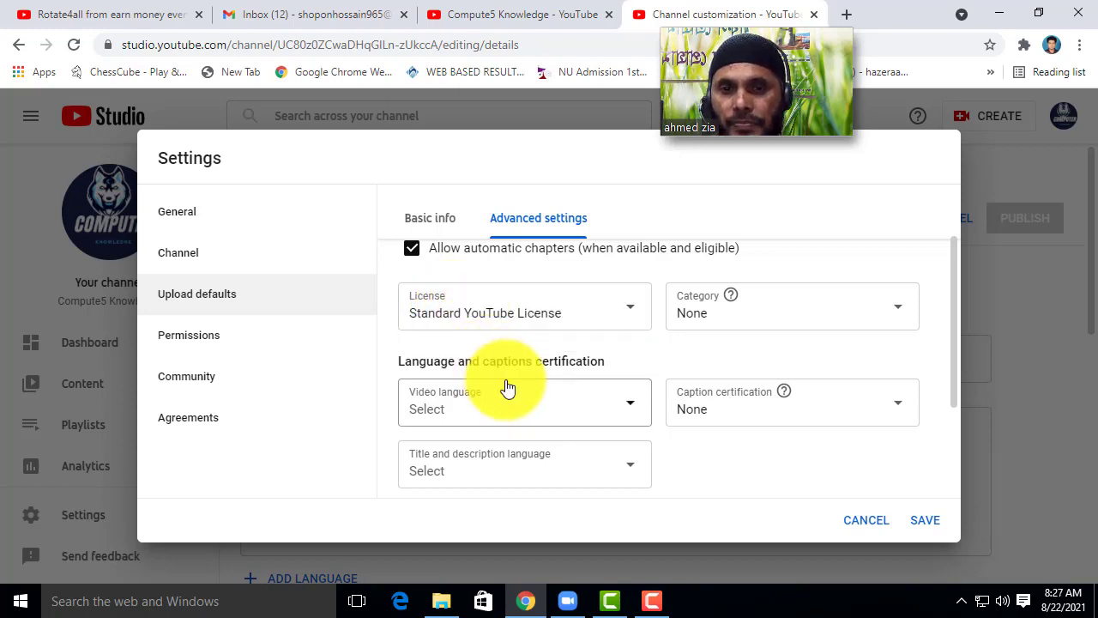
click(900, 312)
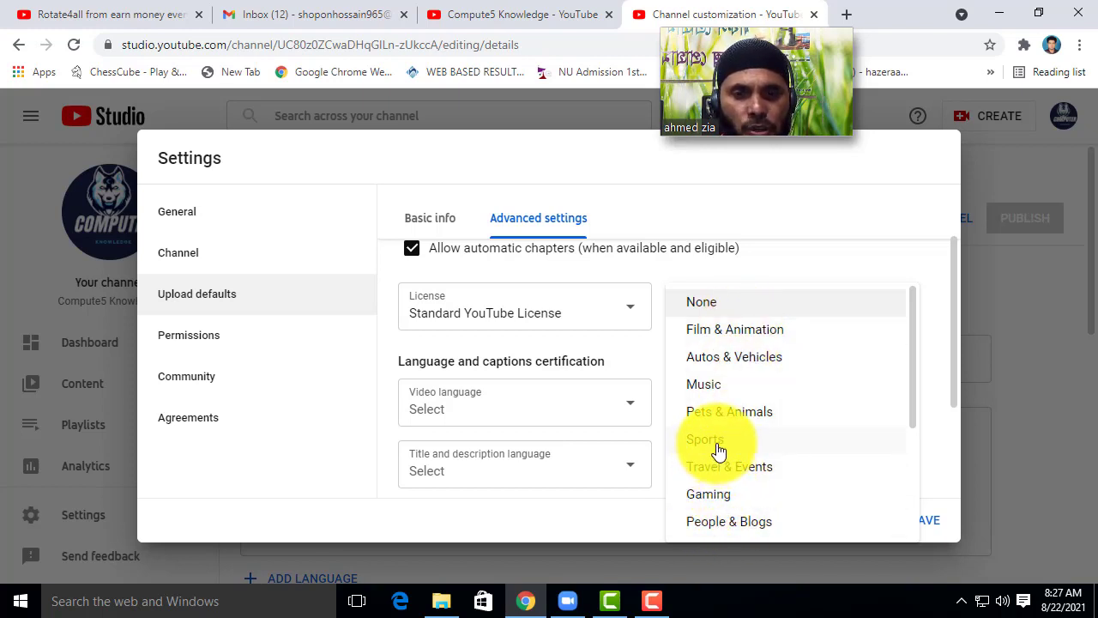
scroll(775, 451, down, 2)
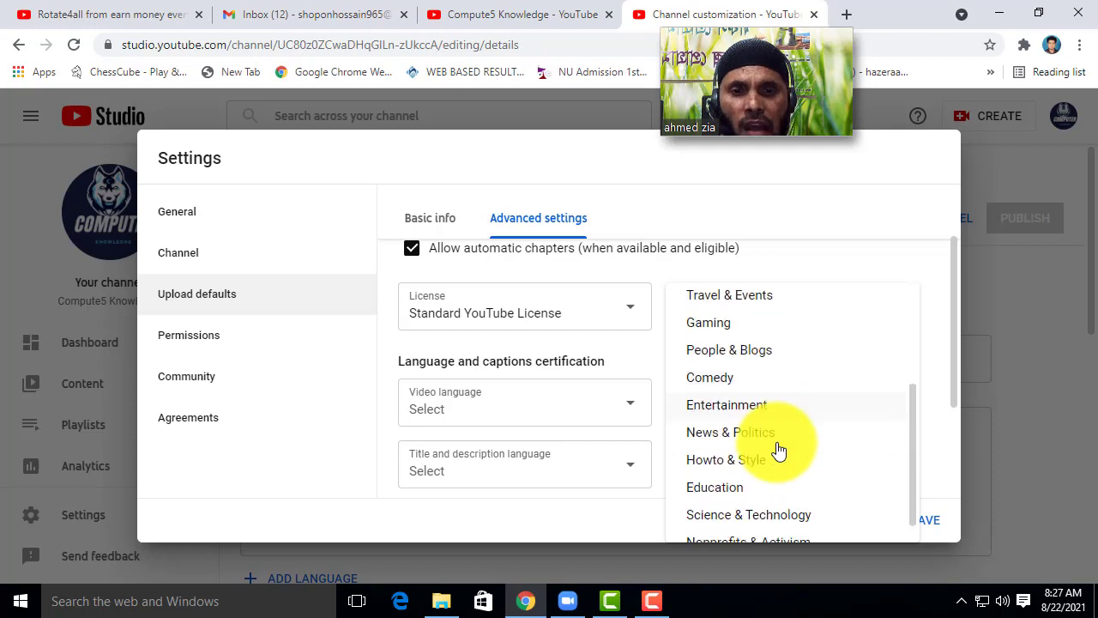
click(727, 488)
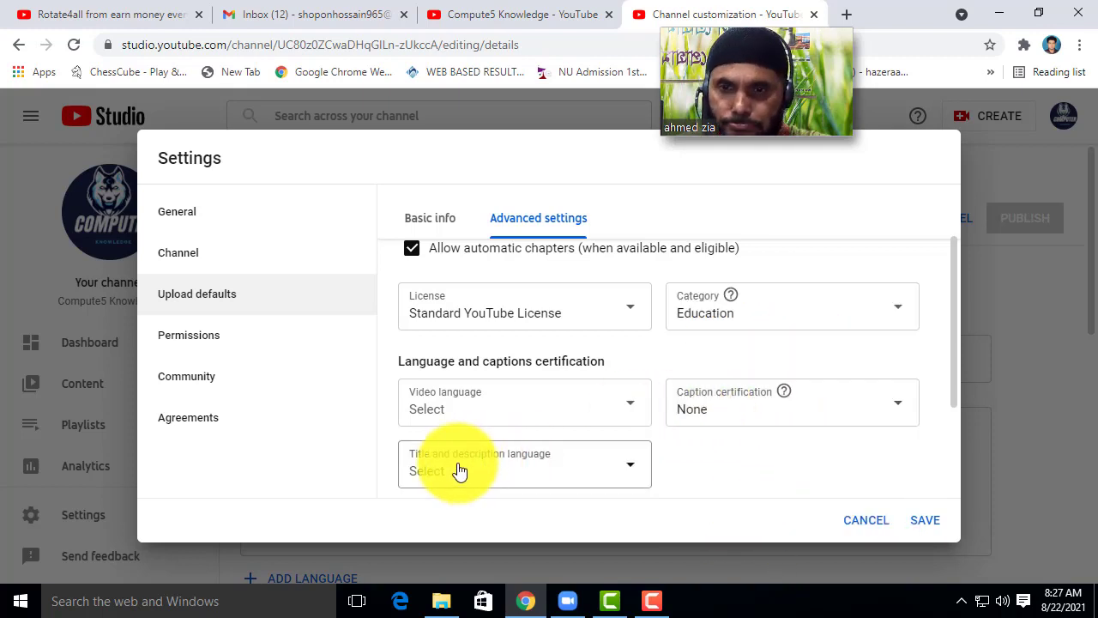
Step: Set the default video language to Bangla and look through the caption certification choices without selecting another
click(631, 409)
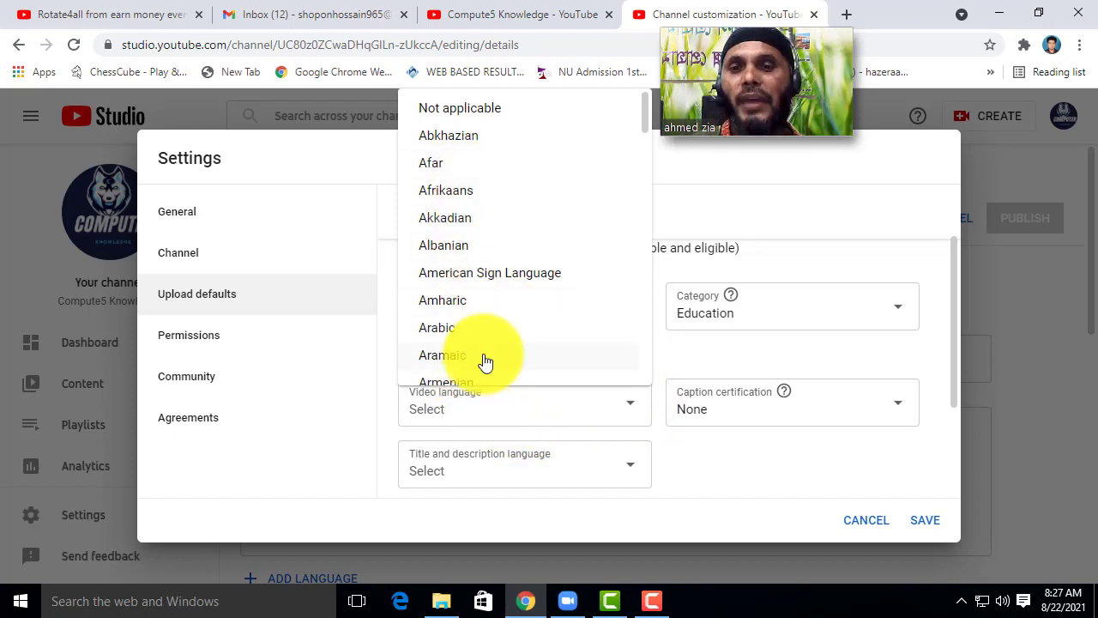
scroll(485, 363, down, 2)
click(464, 332)
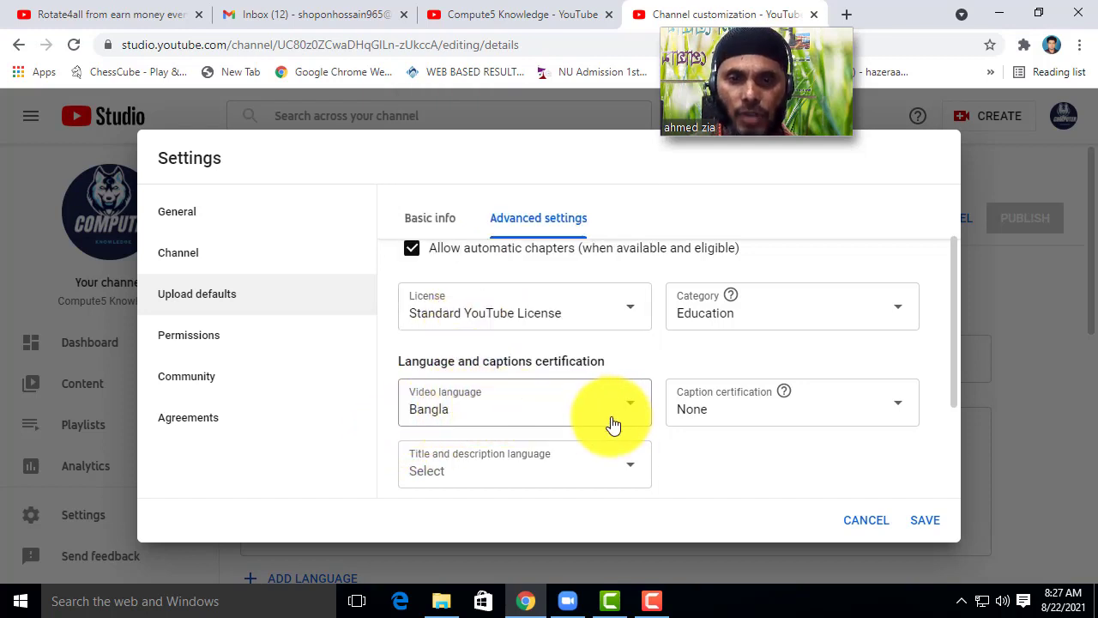
click(899, 412)
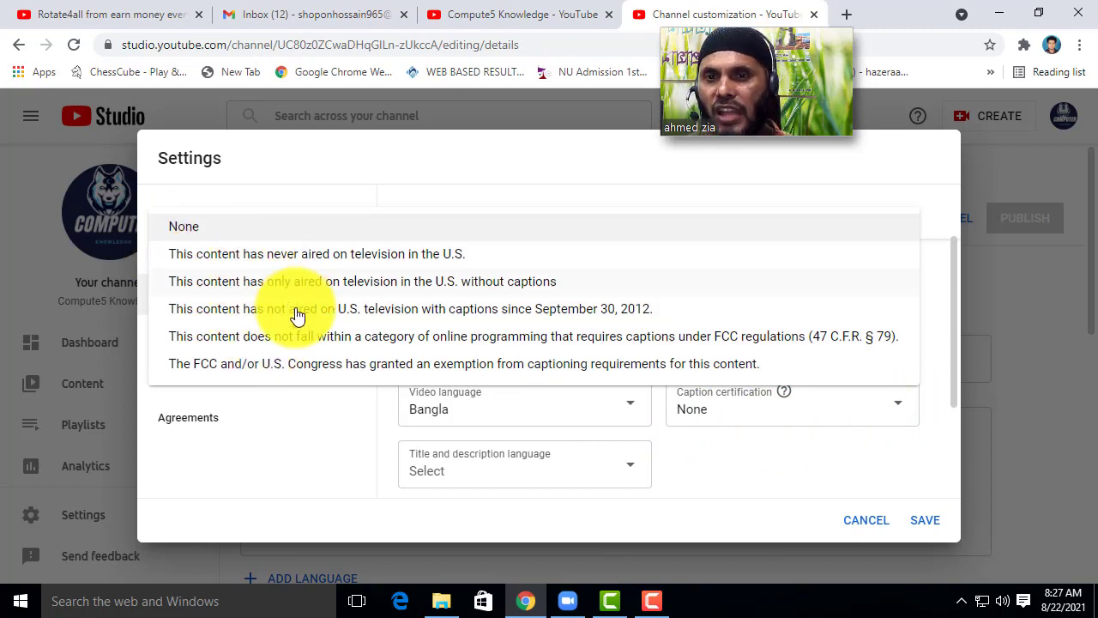
click(759, 480)
scroll(532, 481, down, 1)
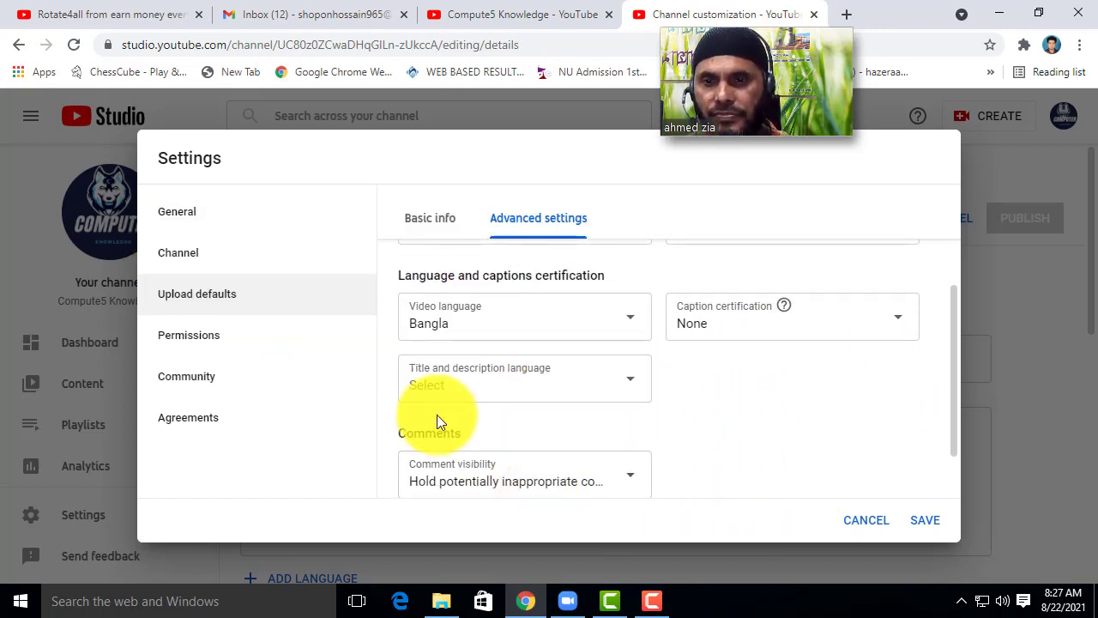
Step: Look through the title and description languages, and set the default comment visibility to Allow all comments
click(639, 382)
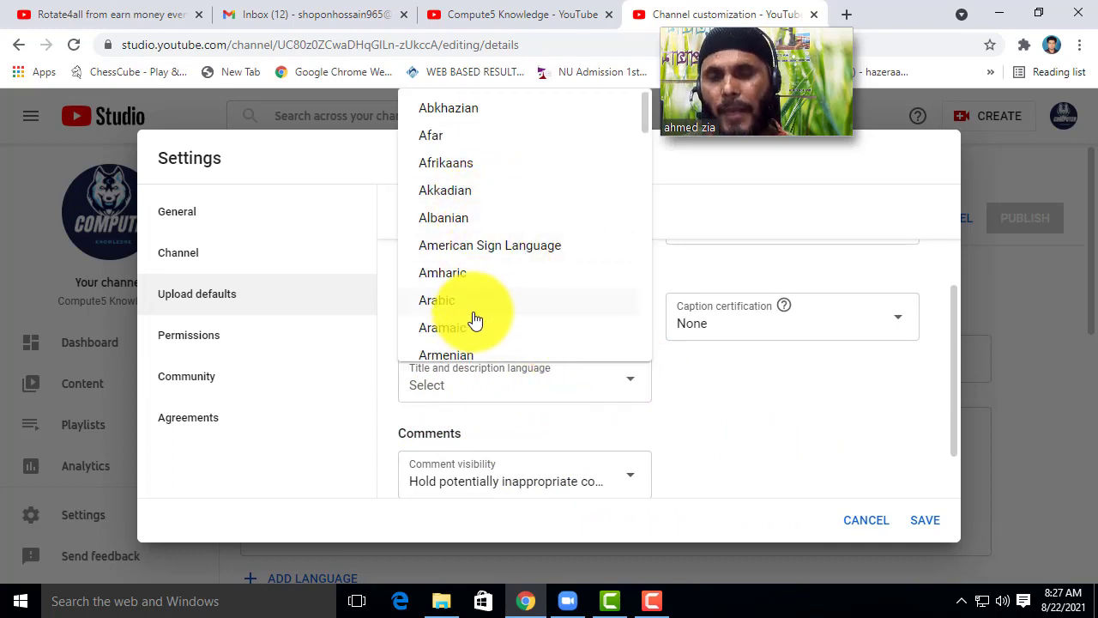
click(725, 439)
scroll(704, 429, down, 1)
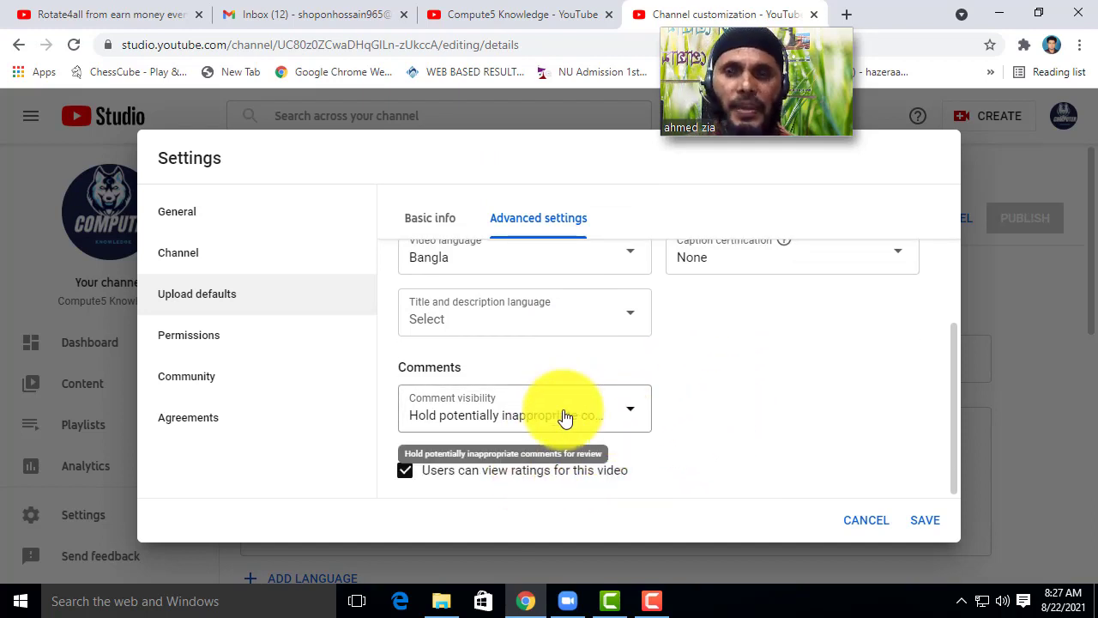
click(633, 412)
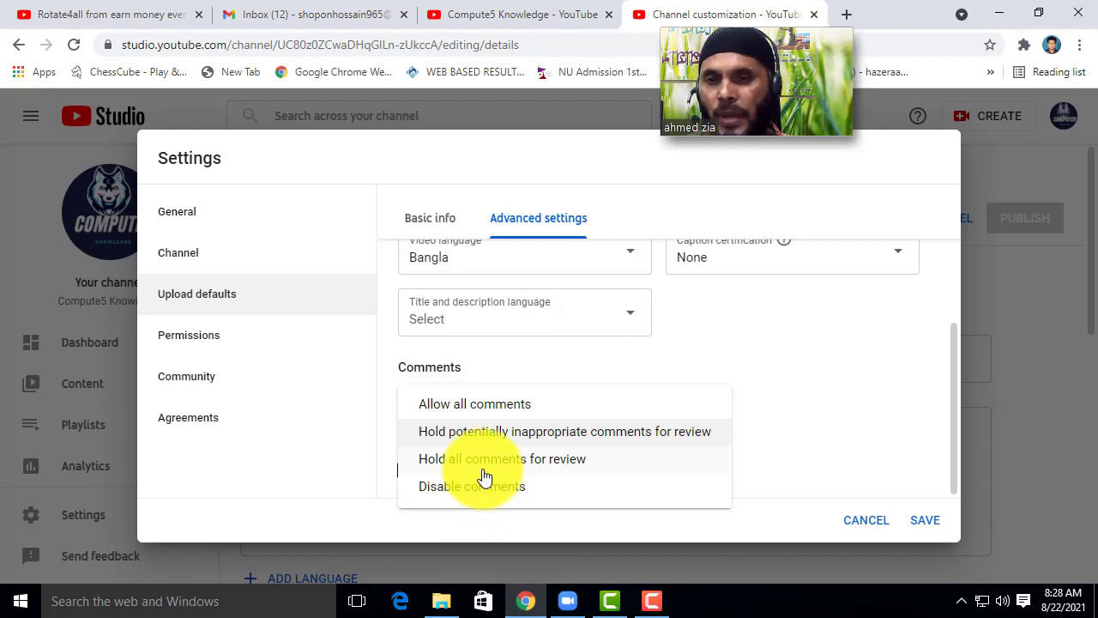
click(444, 416)
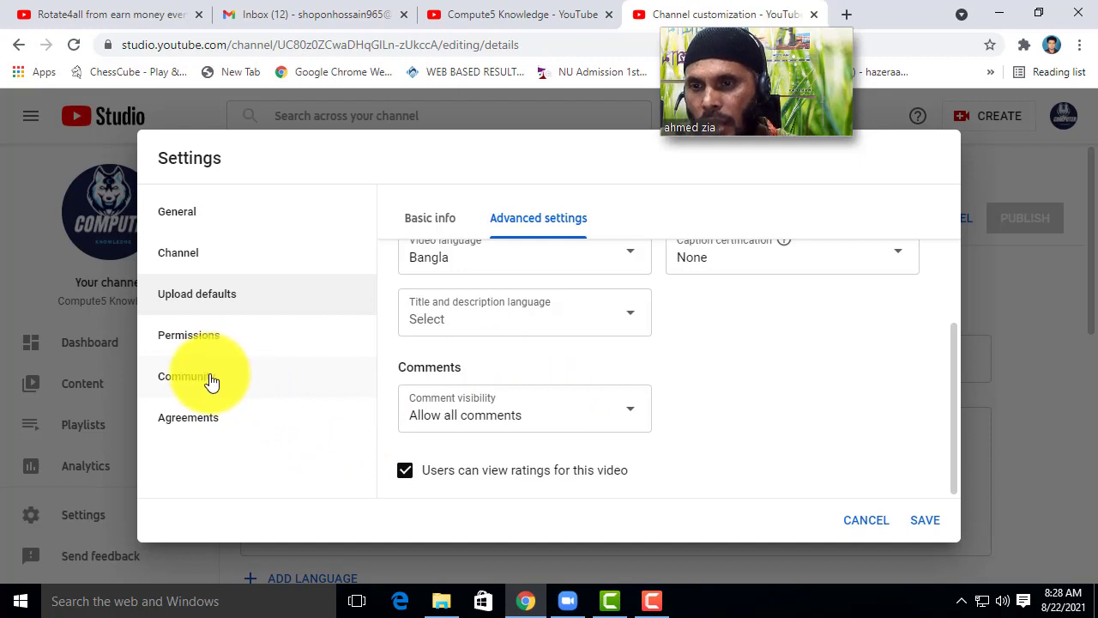
Step: Examine the channel permissions options and the community automated filters for moderators, approved users, hidden users, blocked words and links
click(200, 341)
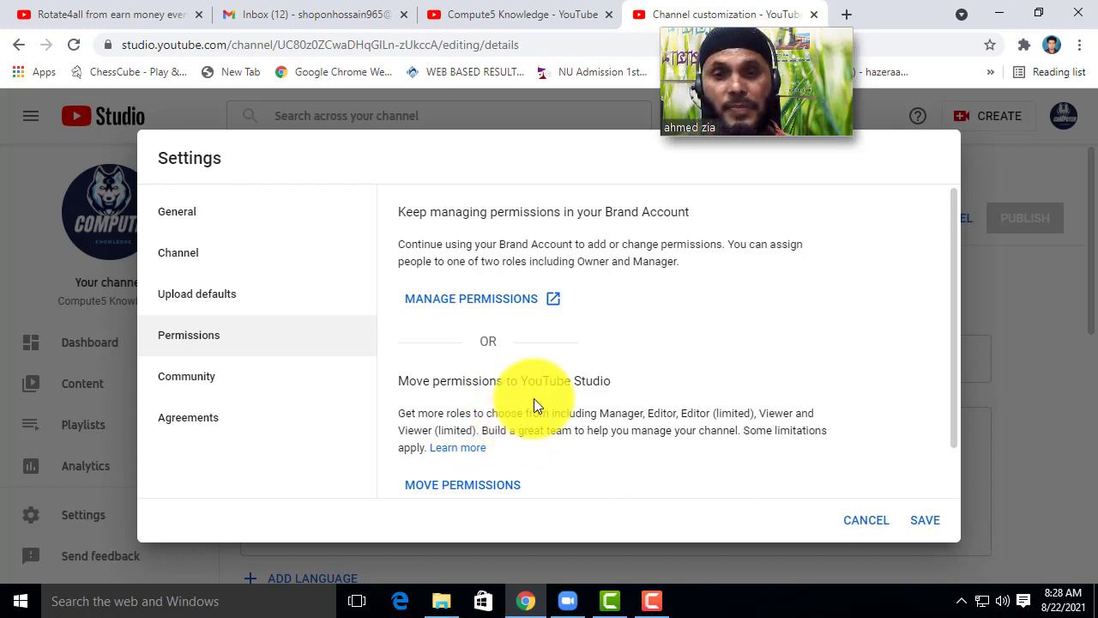
scroll(512, 416, down, 1)
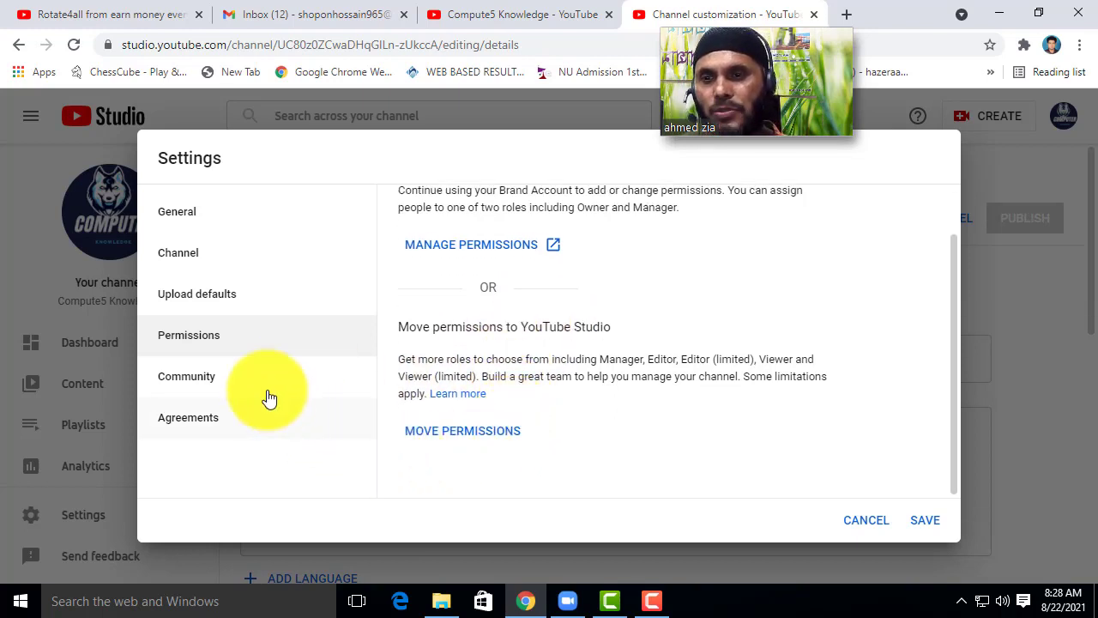
click(204, 379)
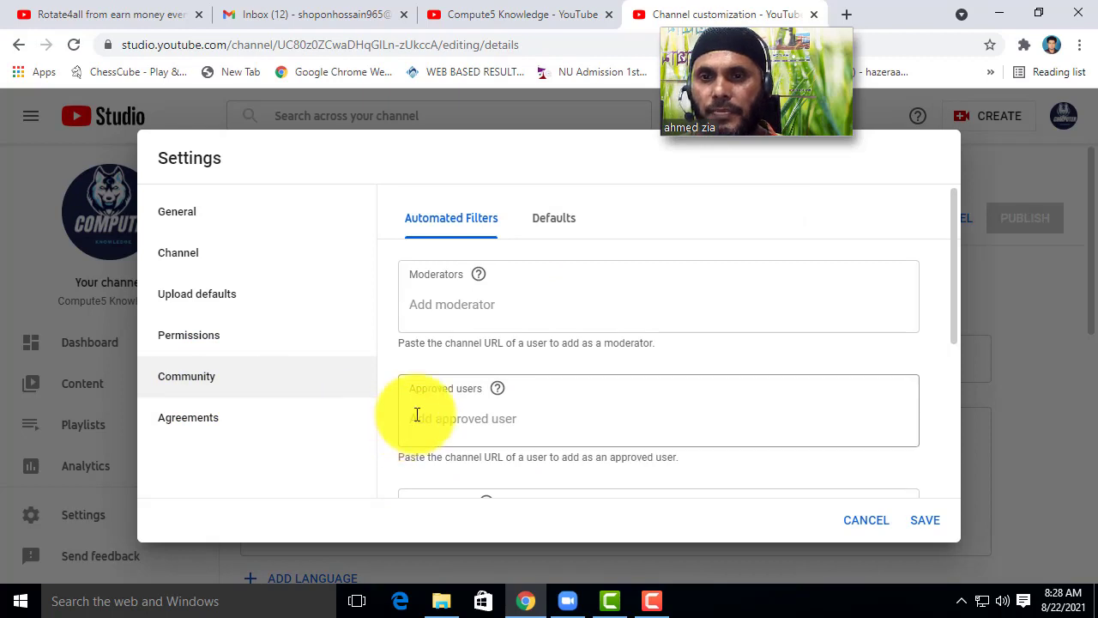
scroll(477, 385, down, 2)
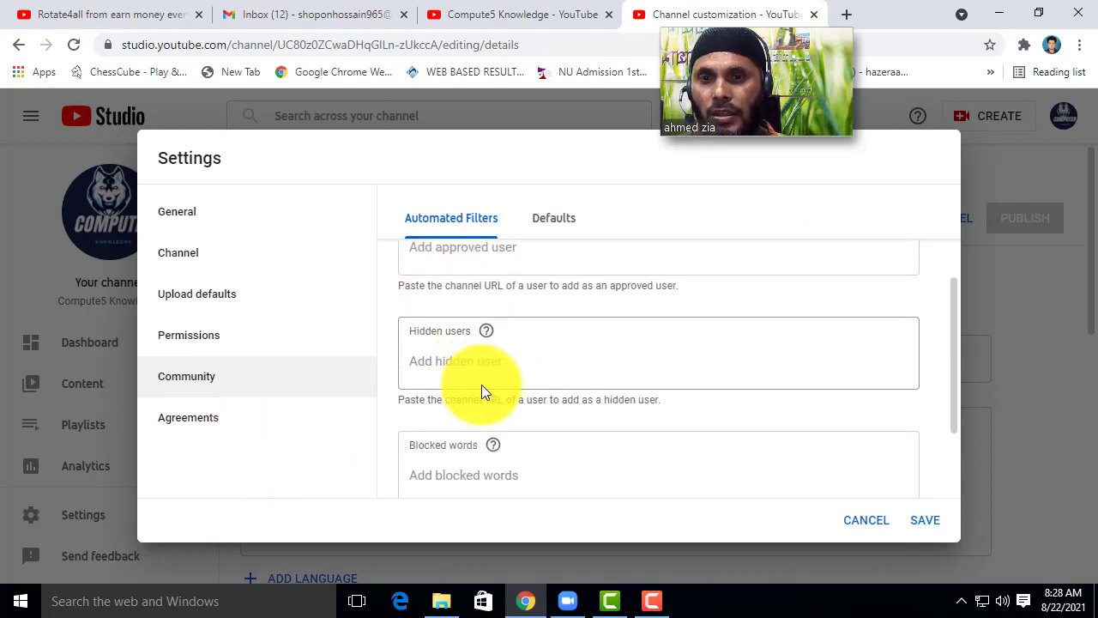
scroll(482, 385, down, 2)
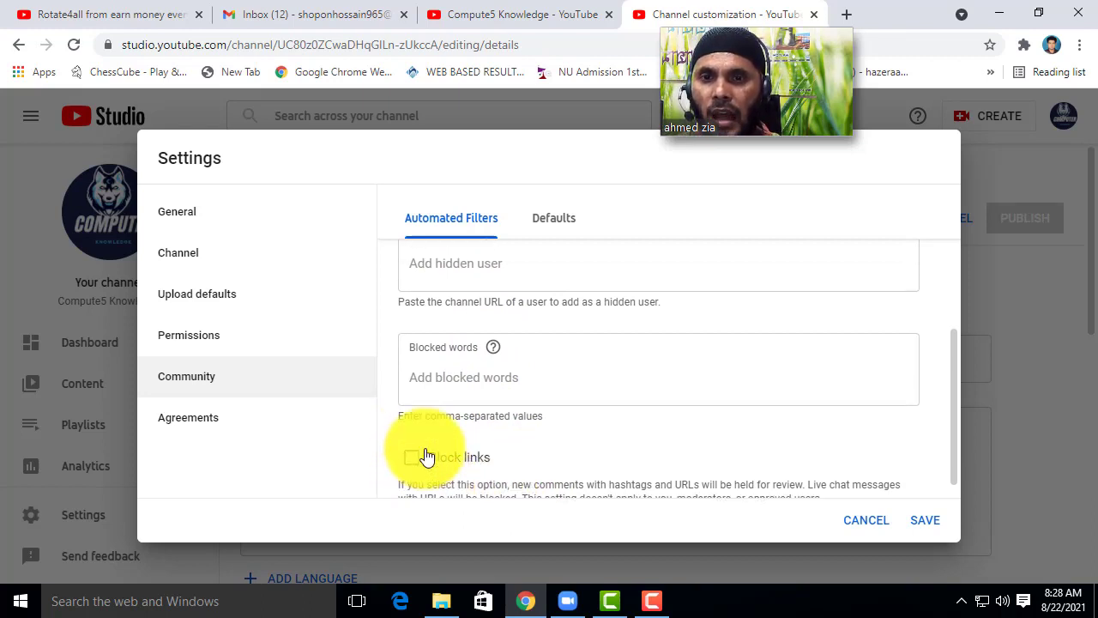
scroll(438, 448, up, 2)
scroll(485, 427, down, 1)
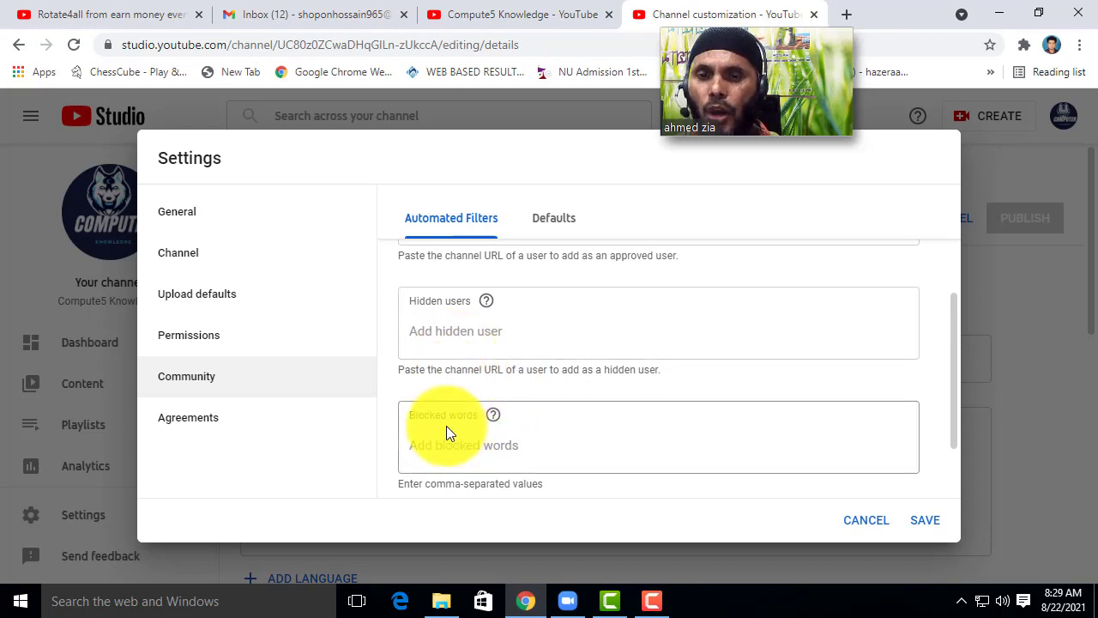
scroll(499, 426, down, 1)
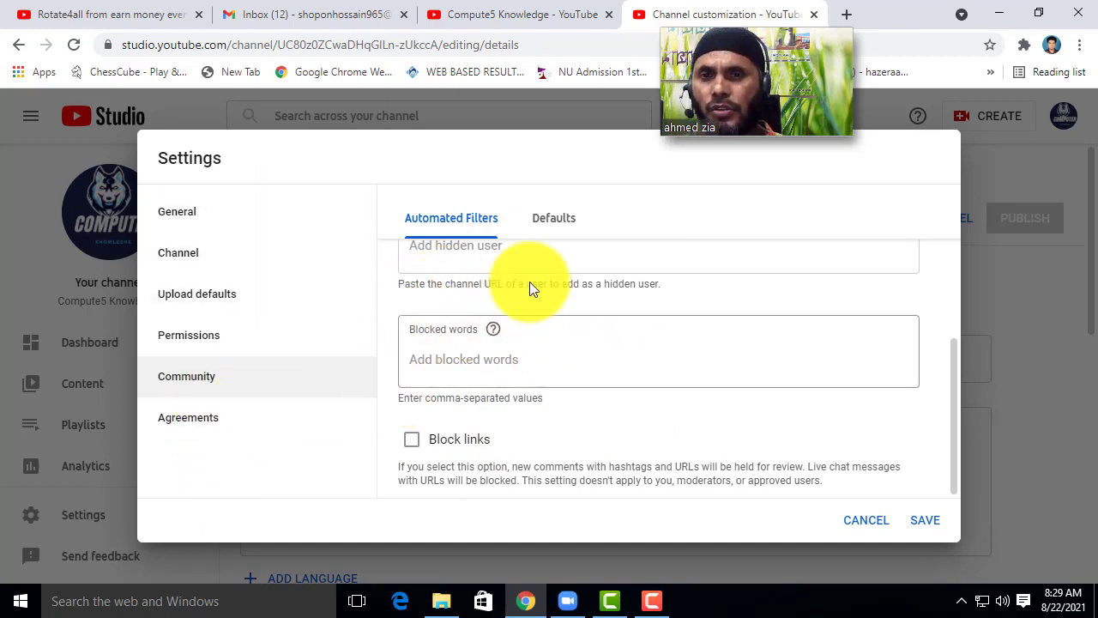
Step: Check the community comment defaults and close the channel settings, discarding the changes
click(560, 221)
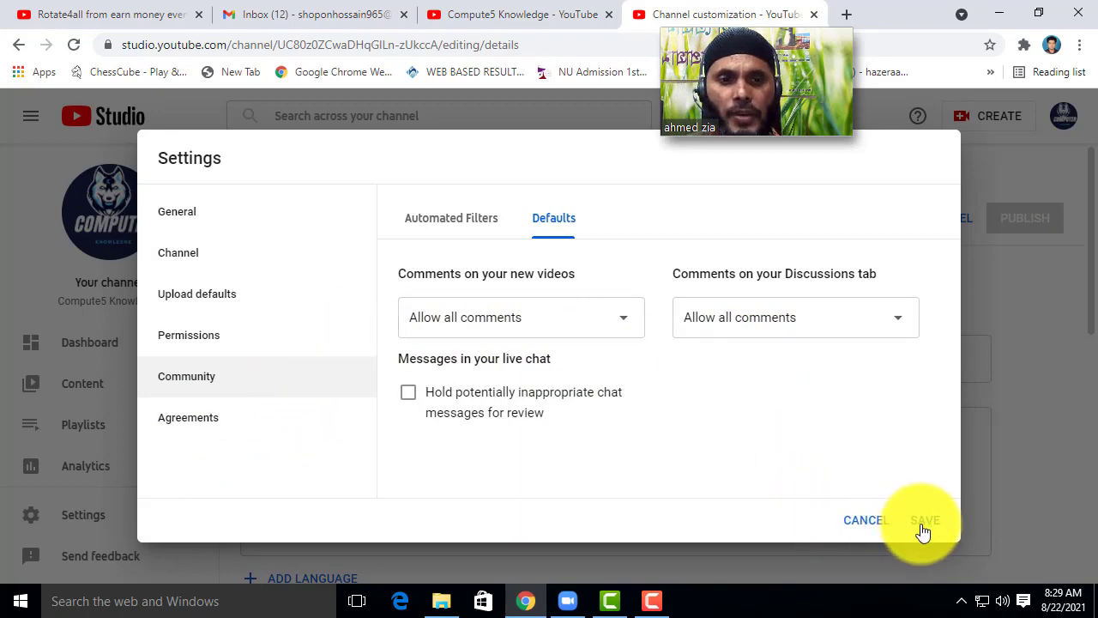
click(845, 522)
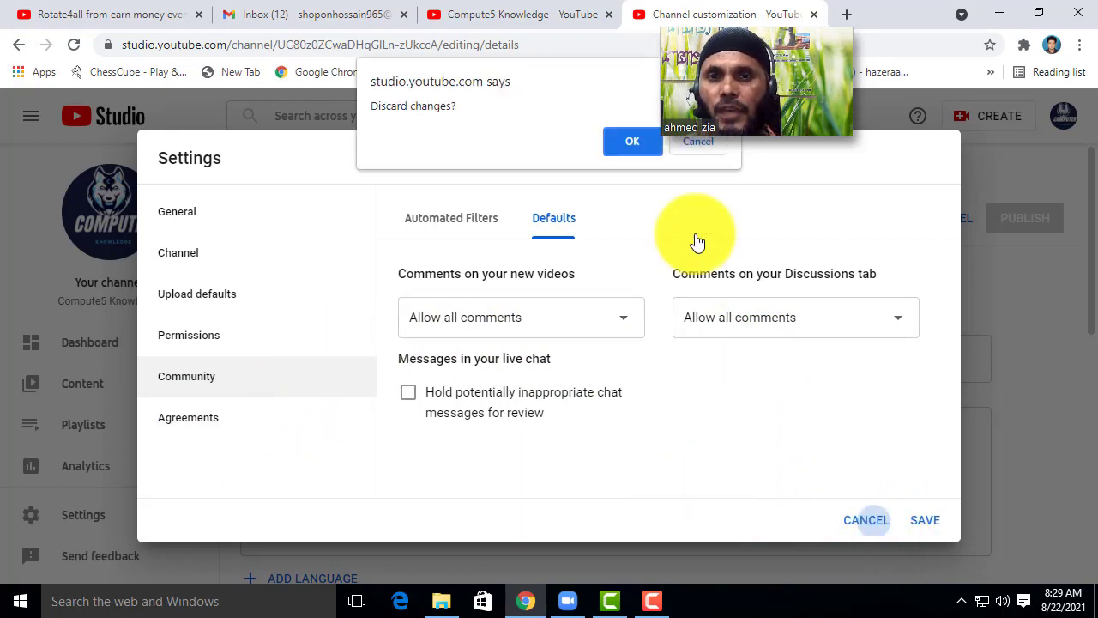
click(631, 143)
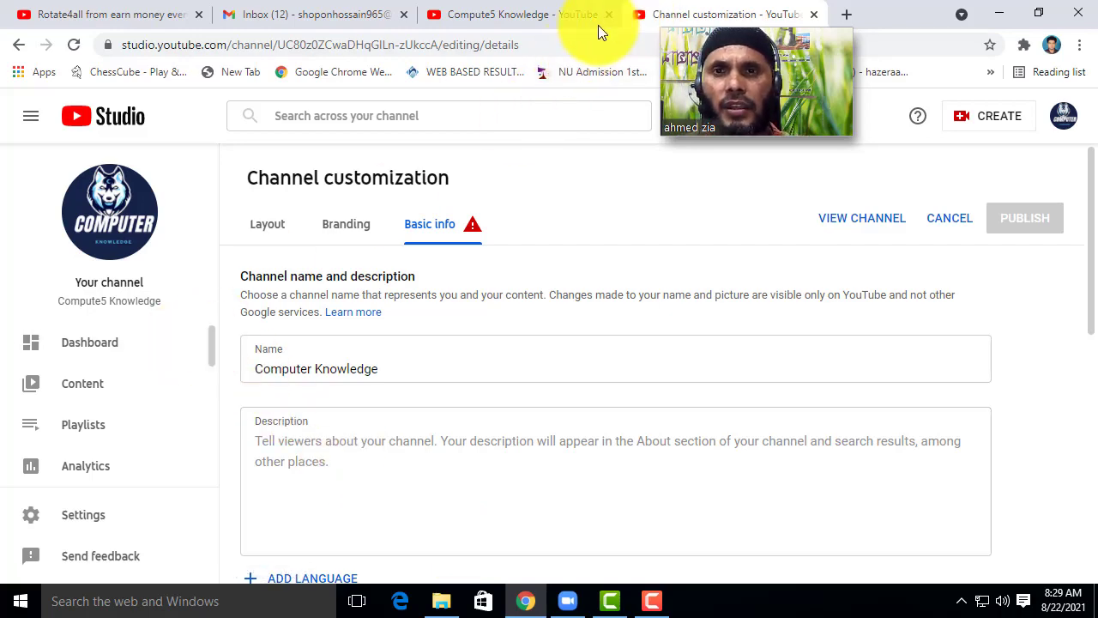
Step: Look again at the Rotate4all video's description and return to the channel customization page
click(109, 17)
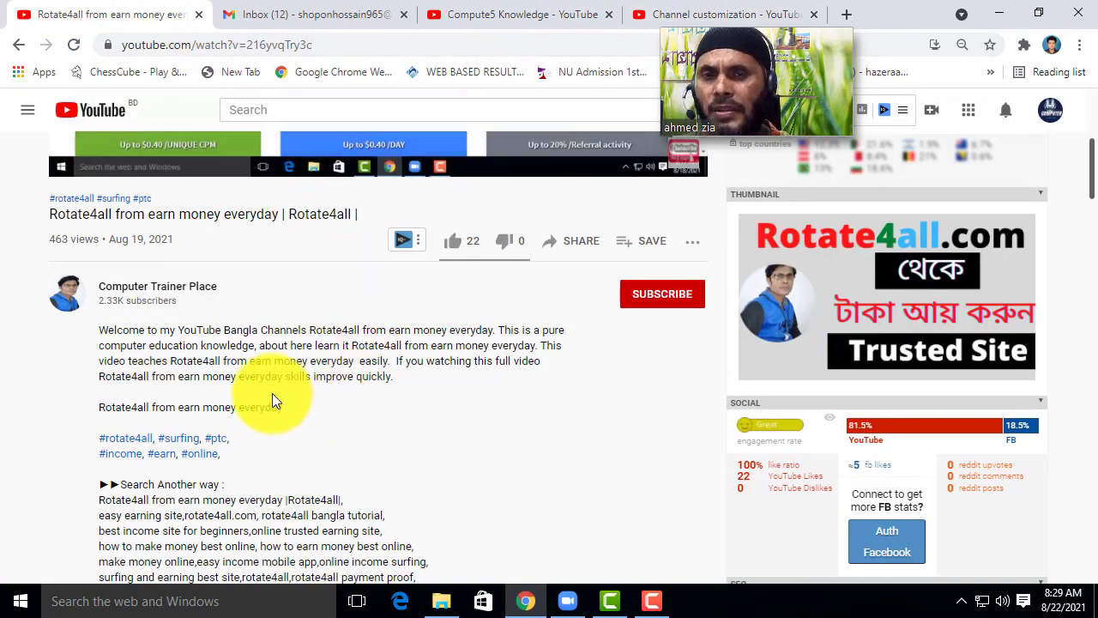
click(649, 22)
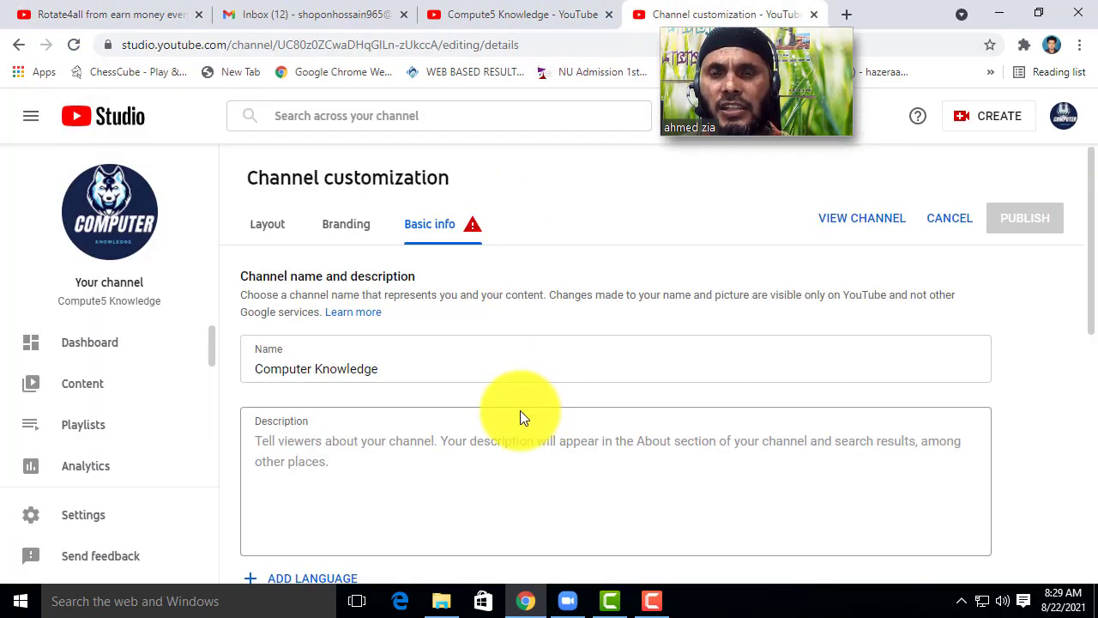